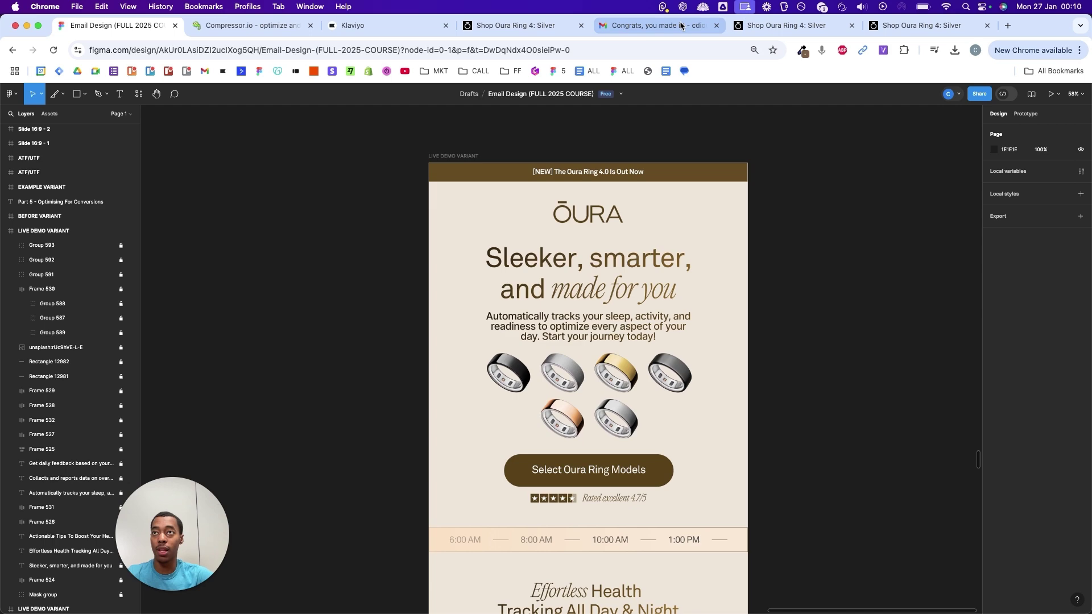
- Follow the ring links in the Gmail test email to the Oura Ring 4 Silver product page
click(660, 24)
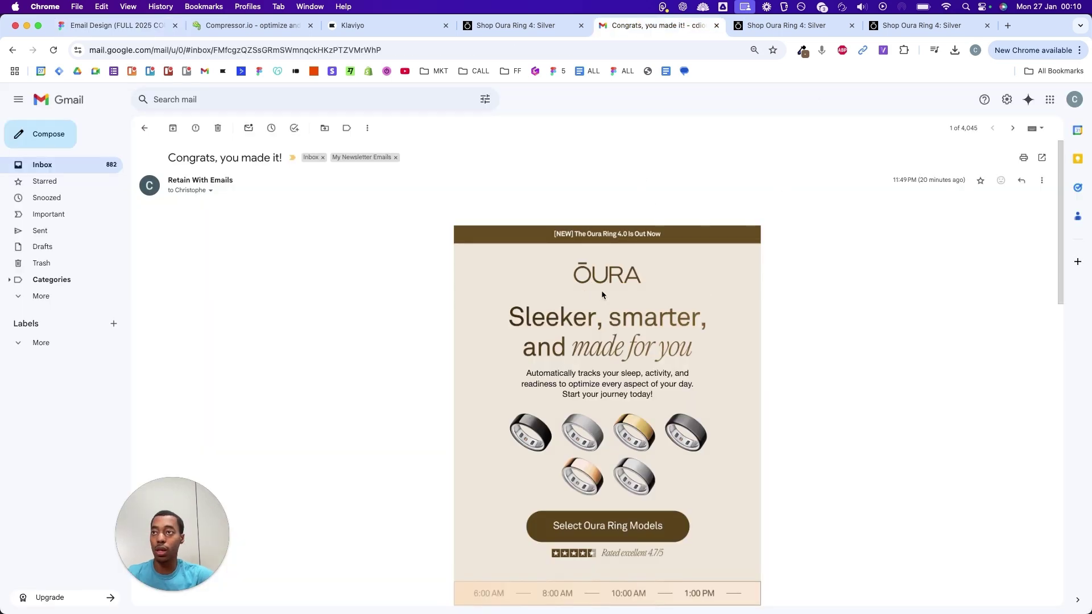
super+click(621, 279)
super+click(654, 507)
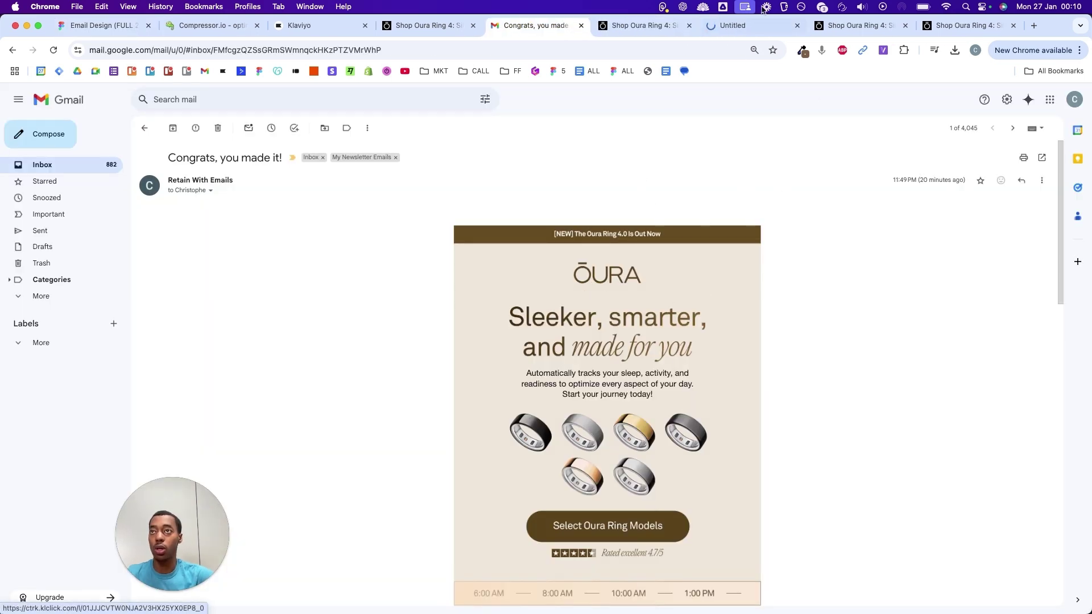
click(646, 30)
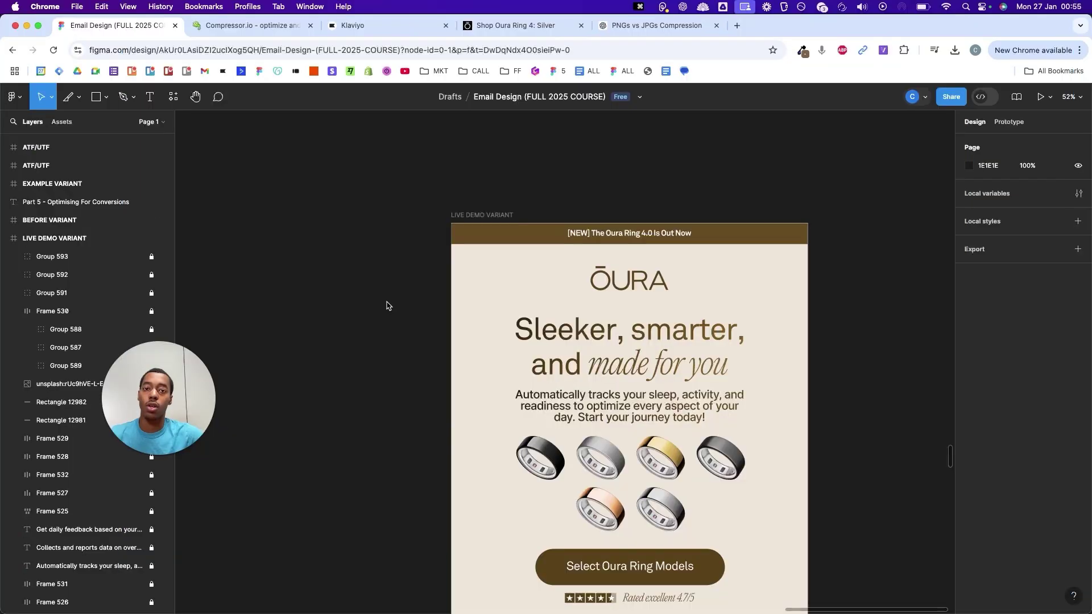
- Draw Slice 2 over the email's header and headline with the Slice tool
click(79, 98)
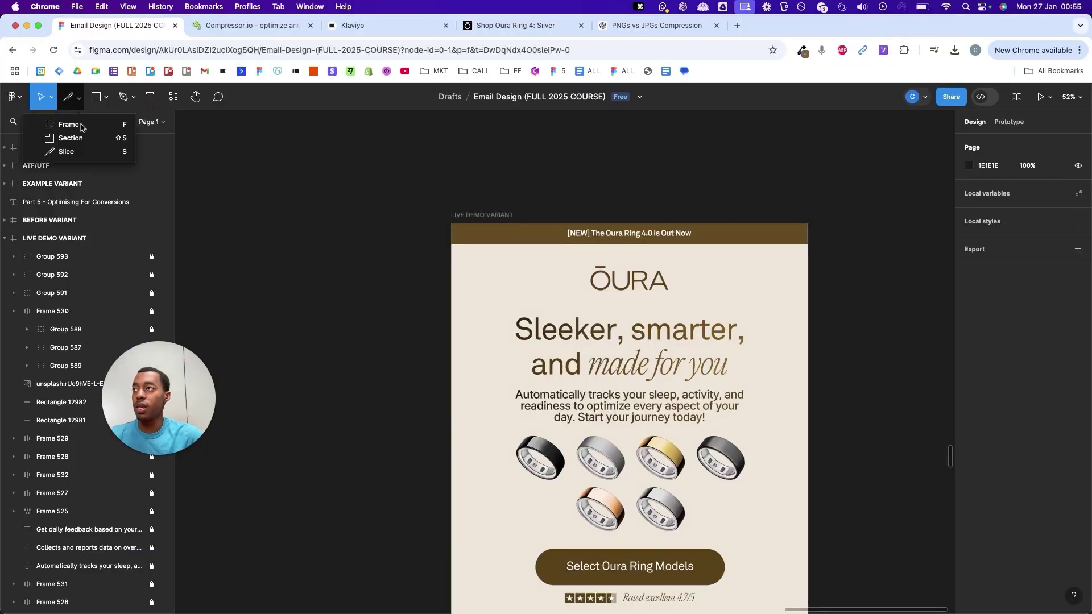
click(78, 151)
click(82, 103)
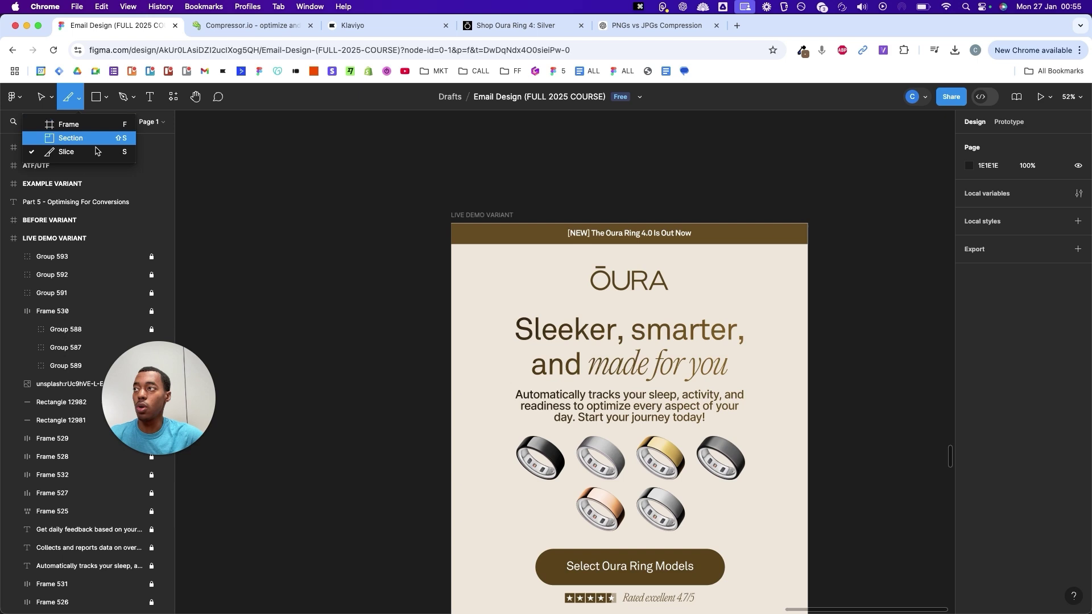
click(78, 151)
drag(450, 227, 808, 386)
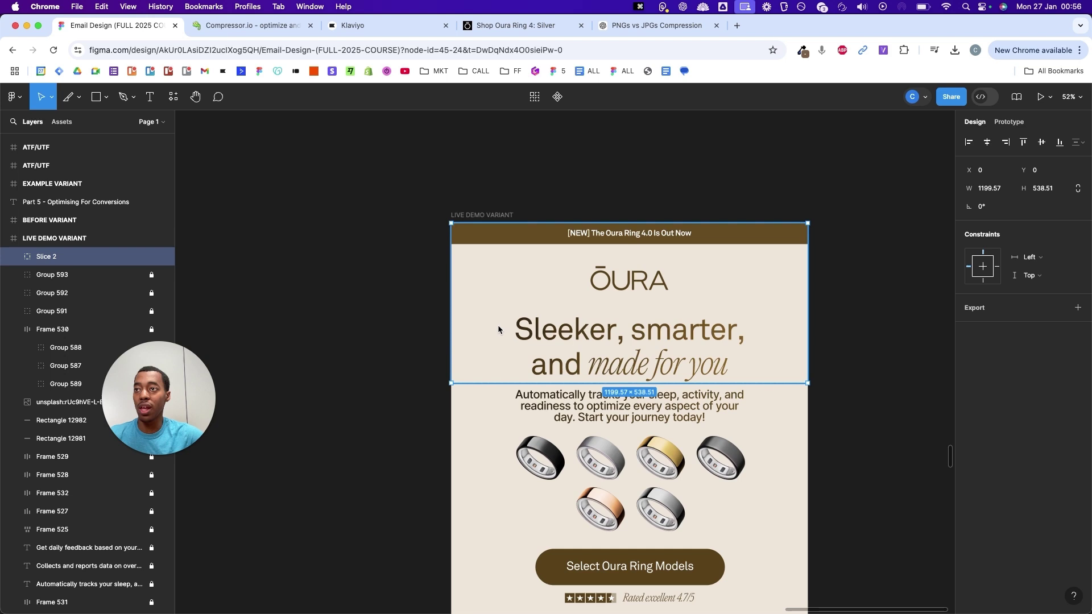
- Copy the slice below as Slice 3 and extend it over the rings and button
scroll(652, 296, down, 4)
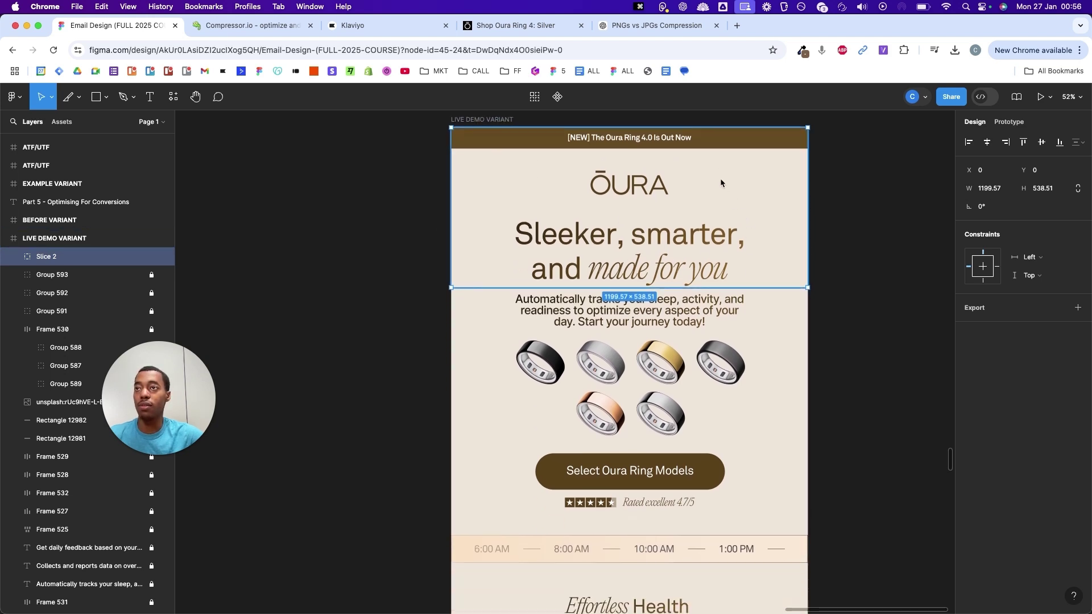
drag(720, 179, 705, 382)
drag(726, 487, 725, 521)
scroll(667, 518, up, 5)
scroll(668, 518, up, 5)
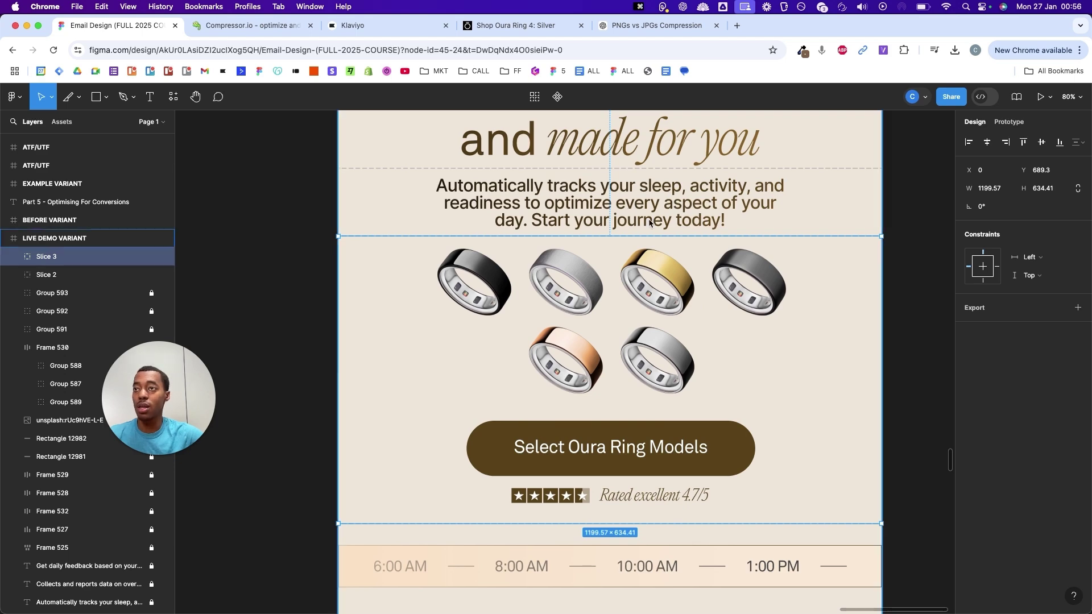
scroll(654, 228, down, 5)
scroll(681, 243, down, 3)
- Copy another slice down as Slice 4 over the Effortless Health heading, 1199.57 × 407.29
drag(695, 261, 714, 431)
scroll(710, 440, up, 5)
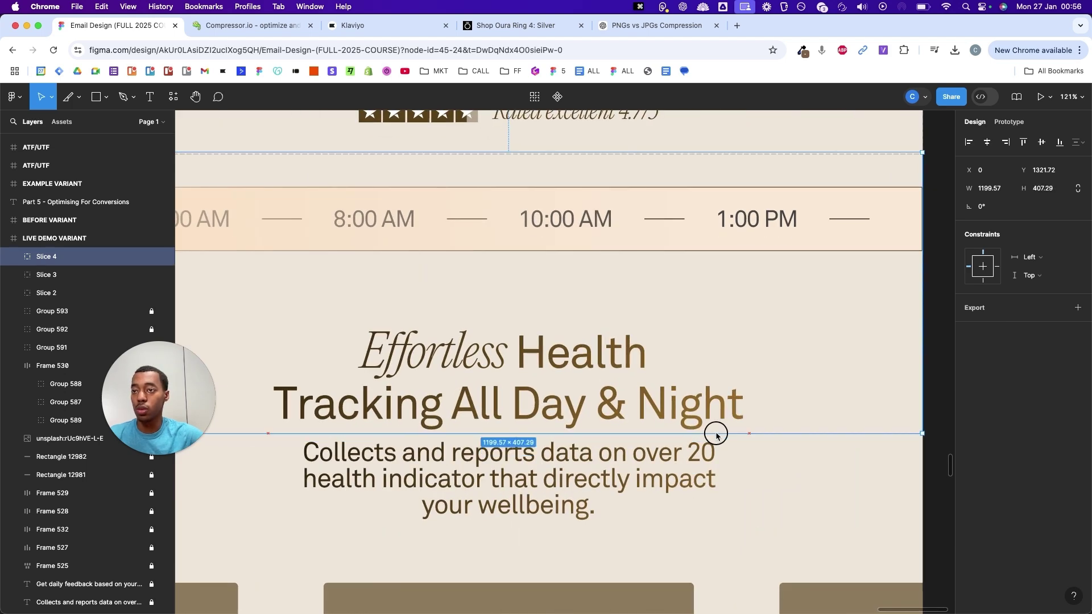
scroll(715, 421, down, 2)
scroll(714, 399, down, 2)
scroll(662, 282, down, 4)
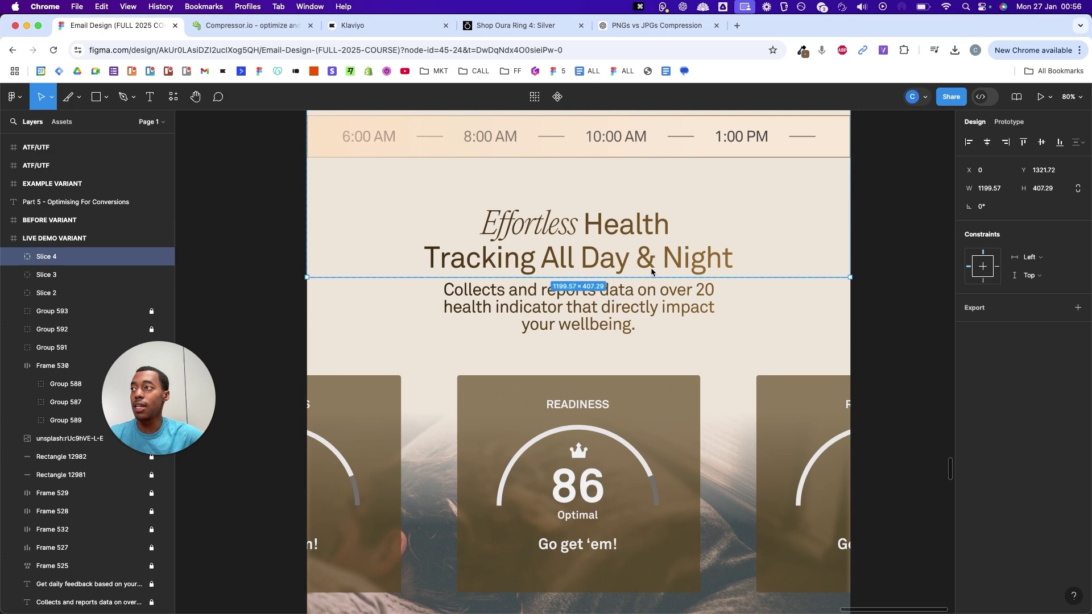
- Draw Slice 5 over the Readiness cards and copy Slice 6 below, aligning its top edge
click(76, 98)
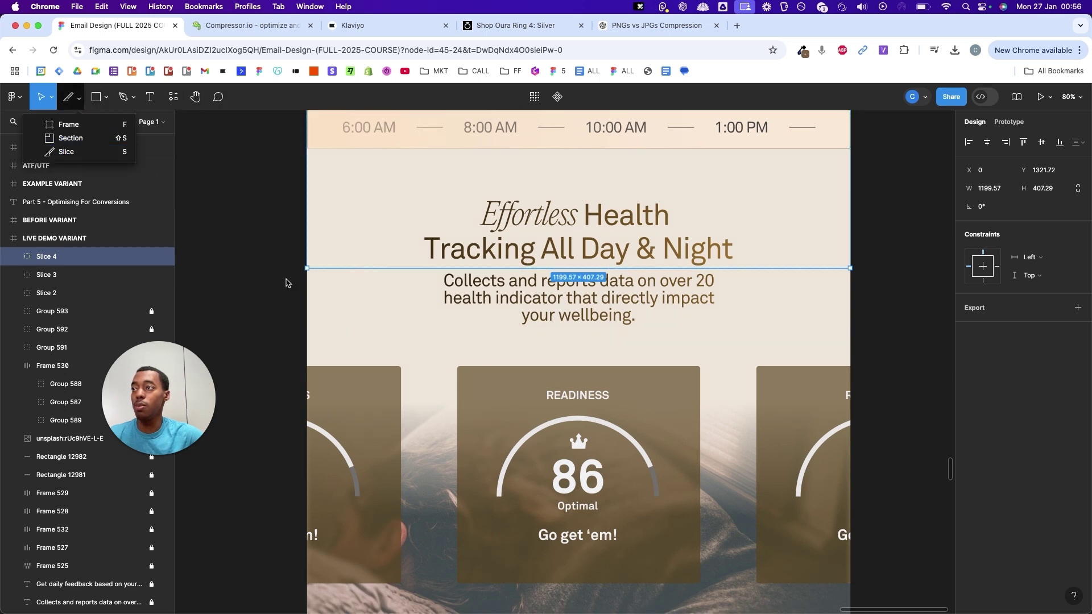
key(s)
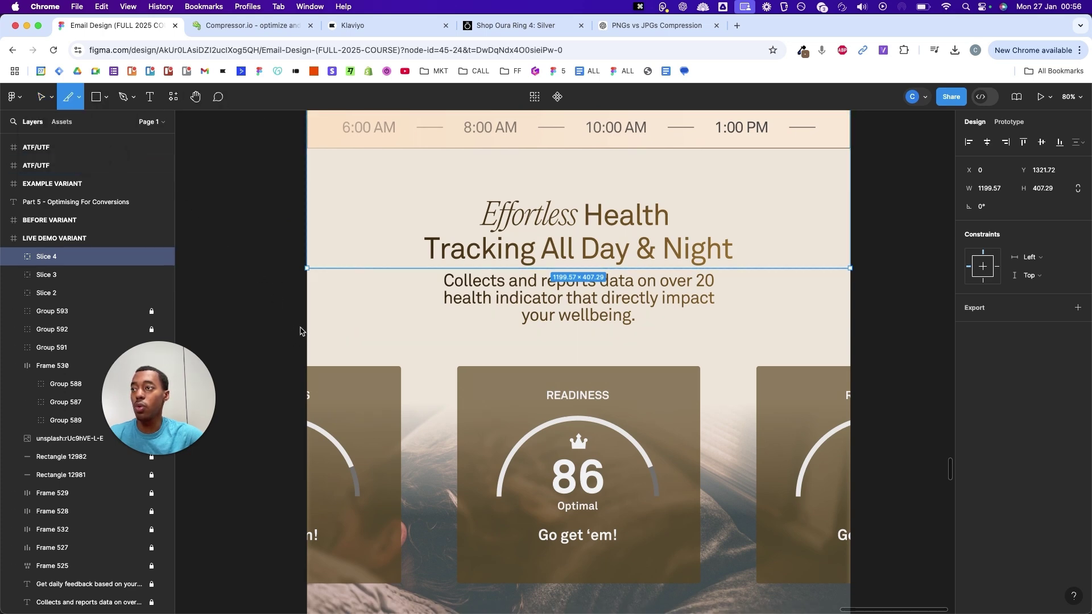
drag(307, 331, 848, 467)
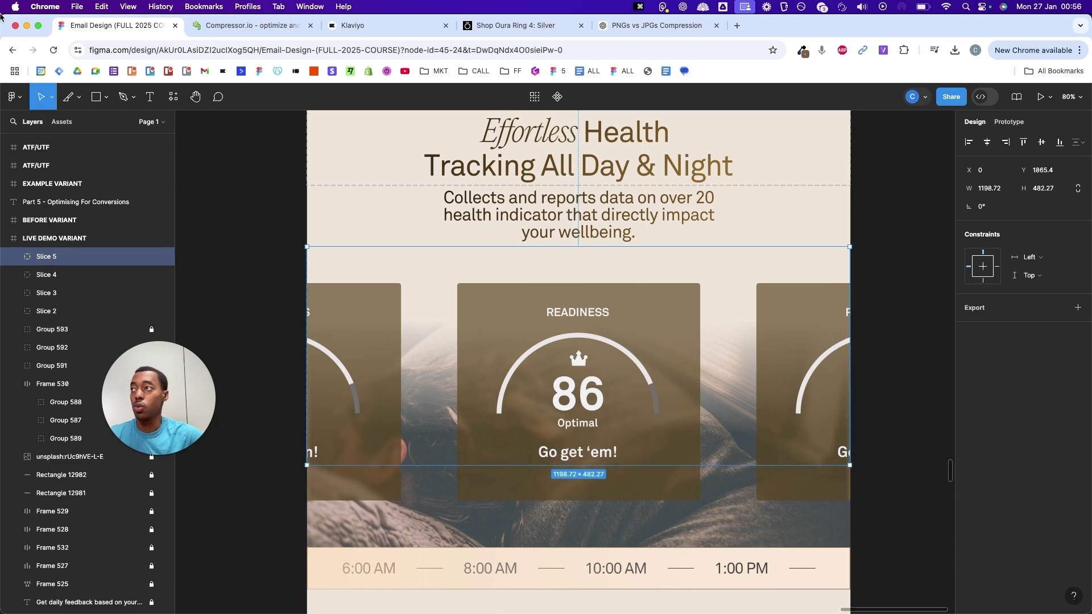
scroll(667, 184, down, 4)
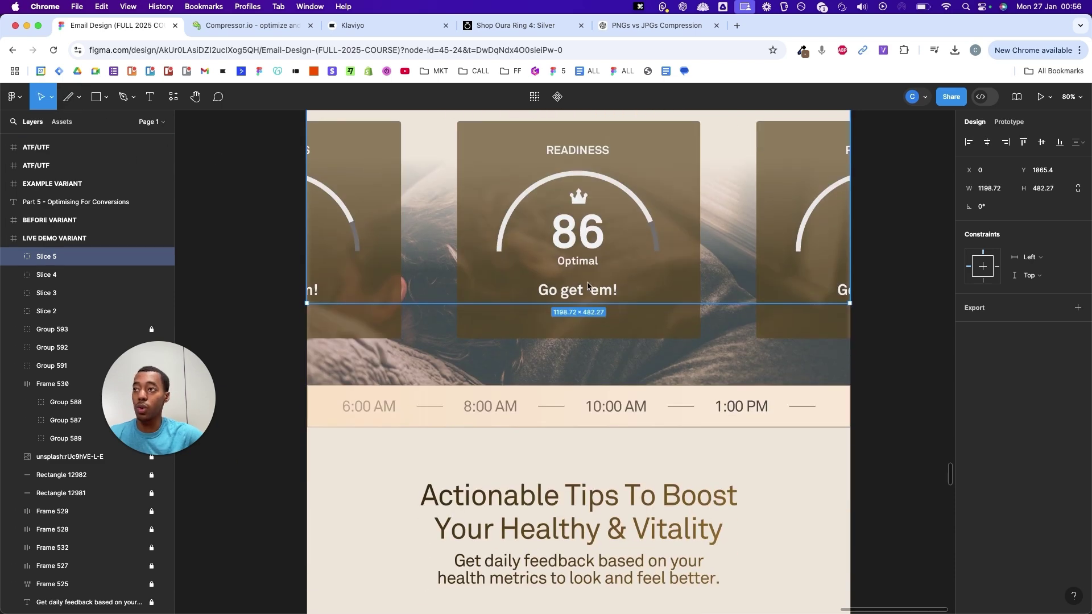
drag(667, 183, 689, 452)
scroll(679, 390, down, 5)
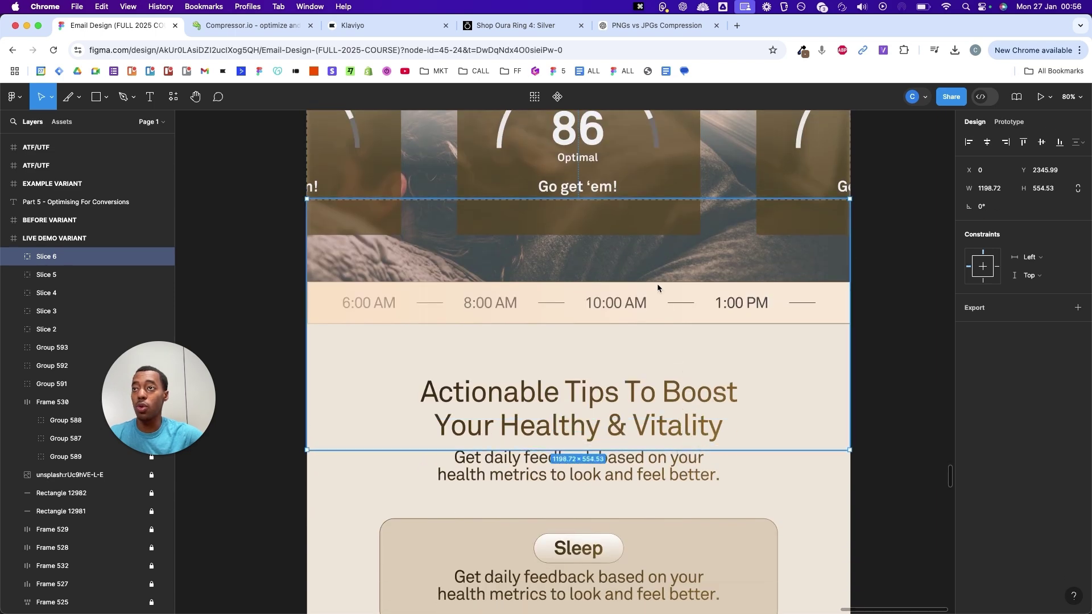
drag(644, 202, 653, 326)
- Shorten the tip-cards slice and copy it below as Slice 7, aligned to the one above
scroll(654, 202, down, 5)
scroll(667, 198, down, 5)
scroll(660, 199, up, 2)
scroll(659, 384, up, 1)
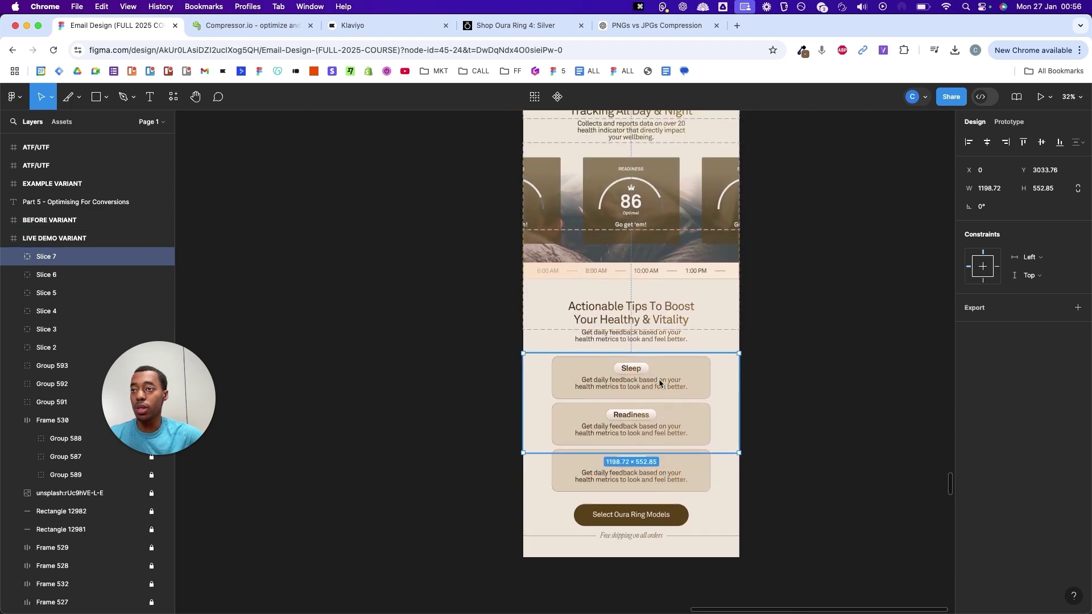
mouse_move(676, 453)
mouse_down()
mouse_move(670, 429)
mouse_move(688, 469)
mouse_move(686, 455)
mouse_up()
scroll(688, 461, up, 5)
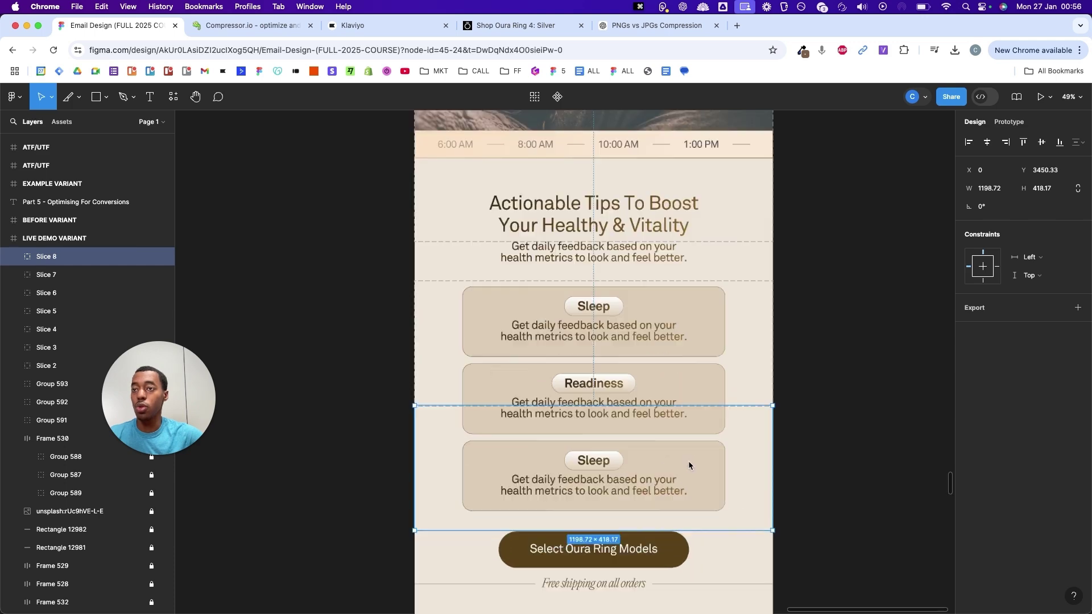
scroll(786, 384, up, 3)
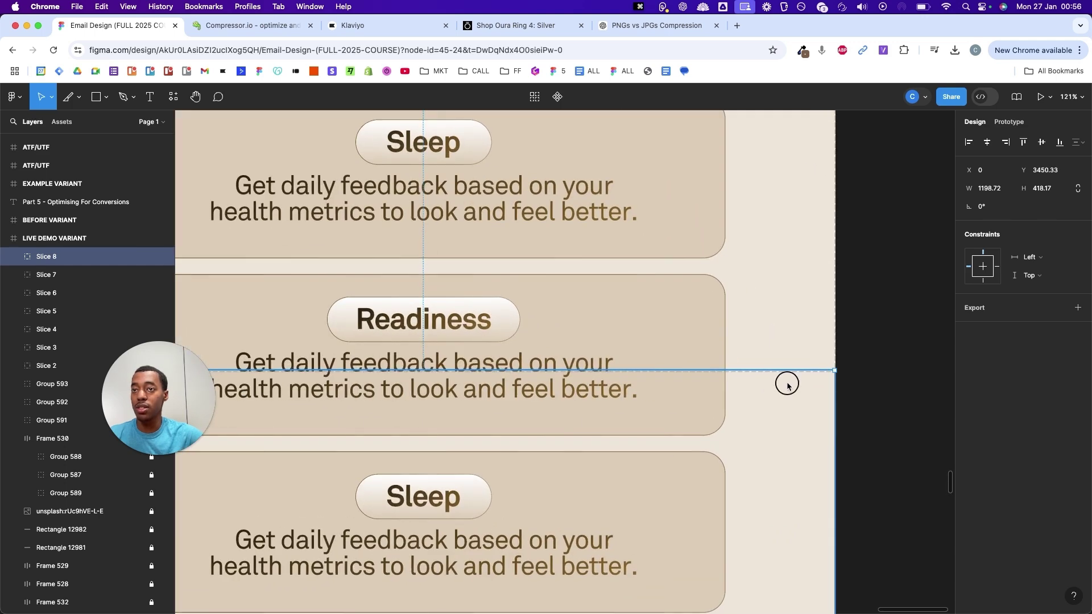
drag(786, 381, 732, 369)
- Copy a final slice over the Select Oura Ring Models button and footer, then select all eight
scroll(746, 393, down, 5)
scroll(746, 393, down, 4)
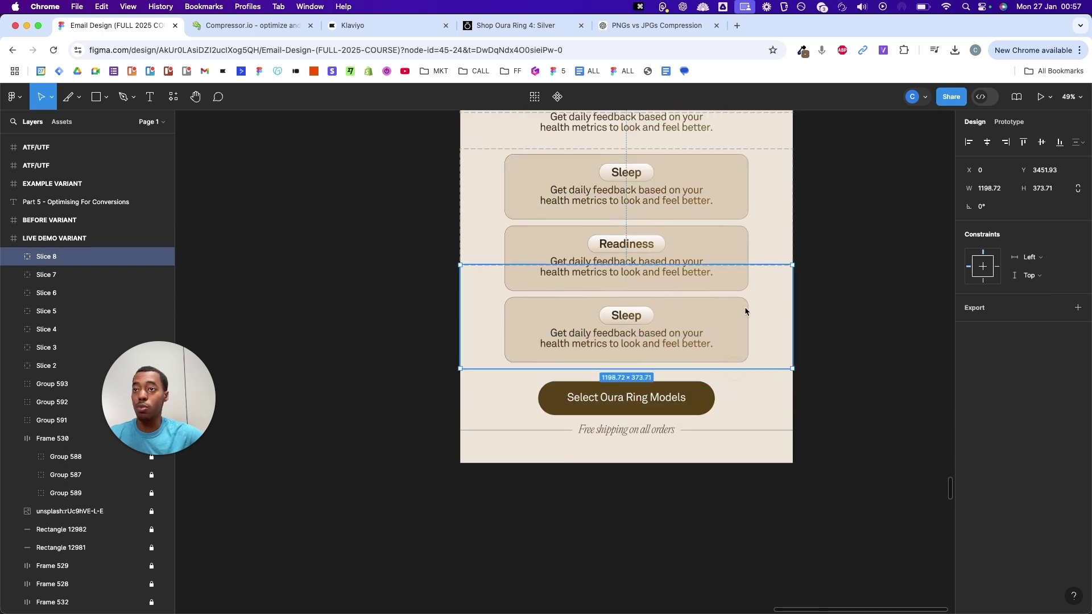
drag(745, 312, 739, 463)
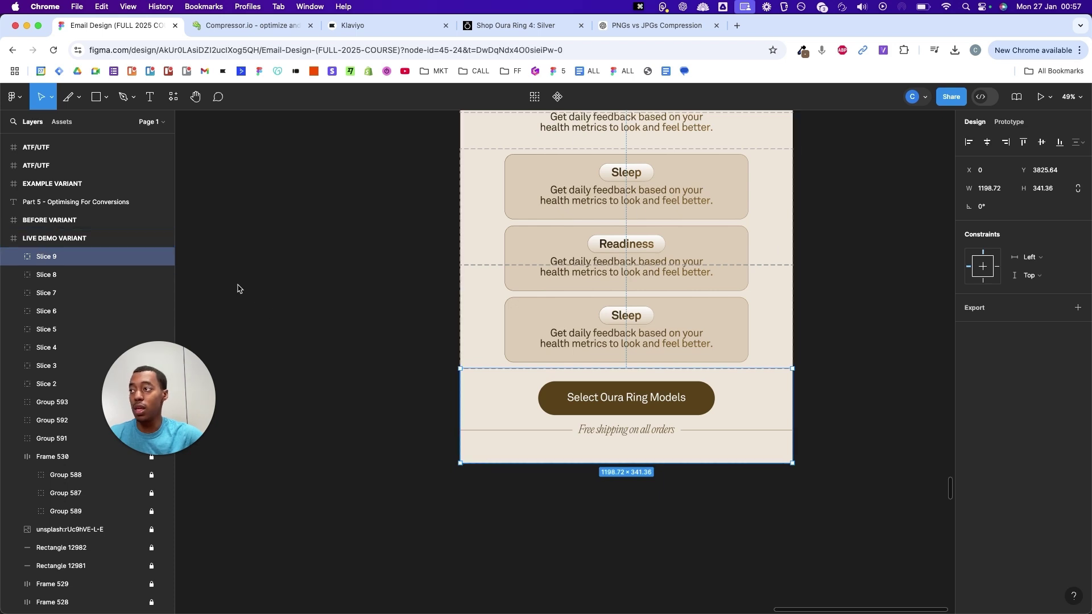
shift+click(55, 382)
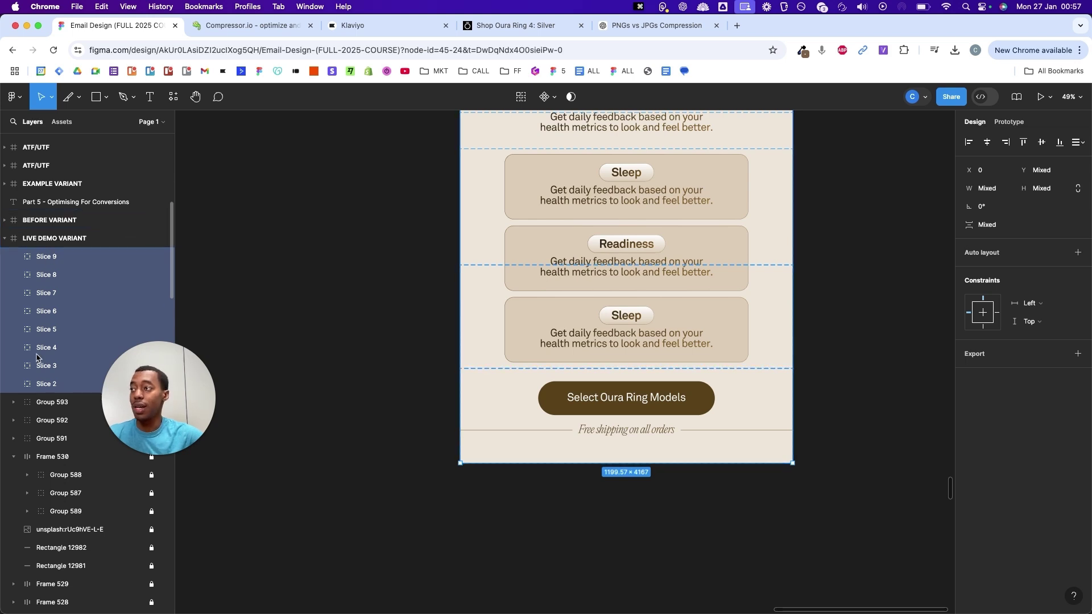
- Select Slices 2–9 and export them as 1x PNGs into a single zip download
click(48, 367)
key(shift+2)
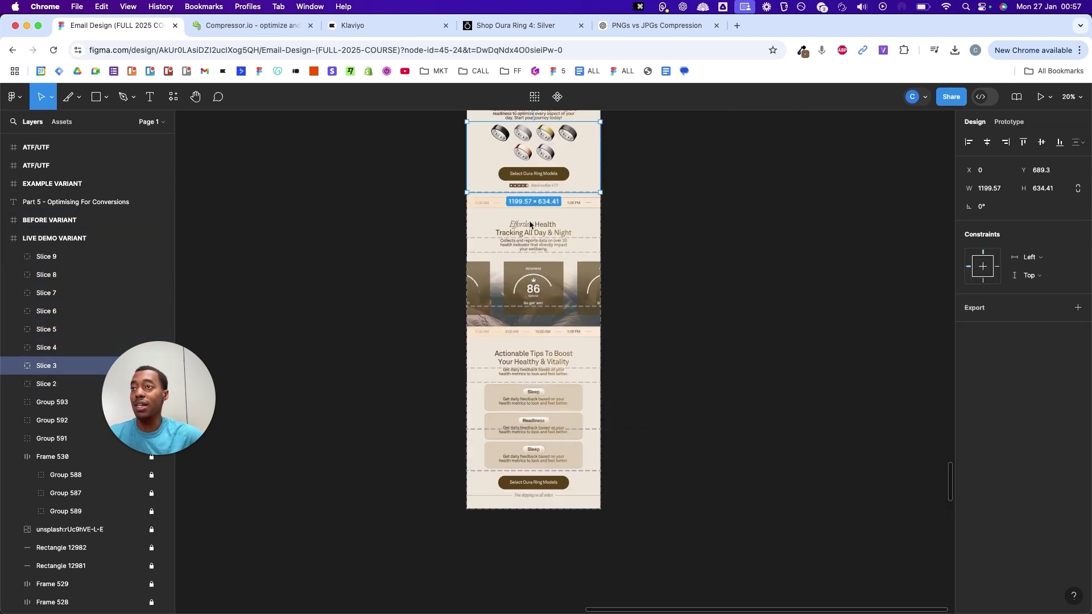
scroll(535, 182, up, 3)
click(683, 203)
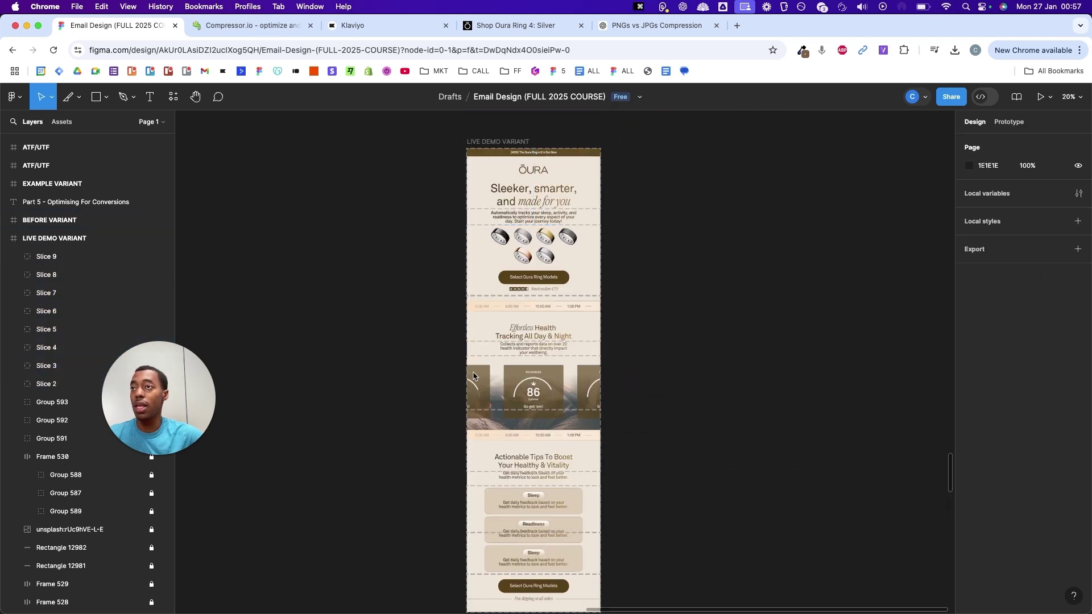
click(51, 385)
shift+click(59, 259)
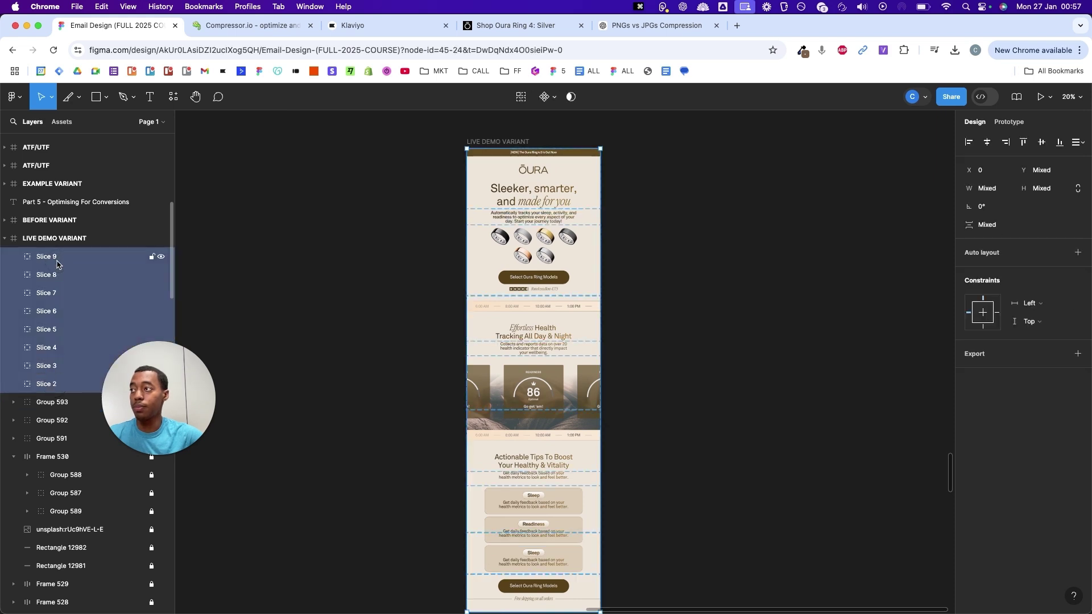
click(982, 357)
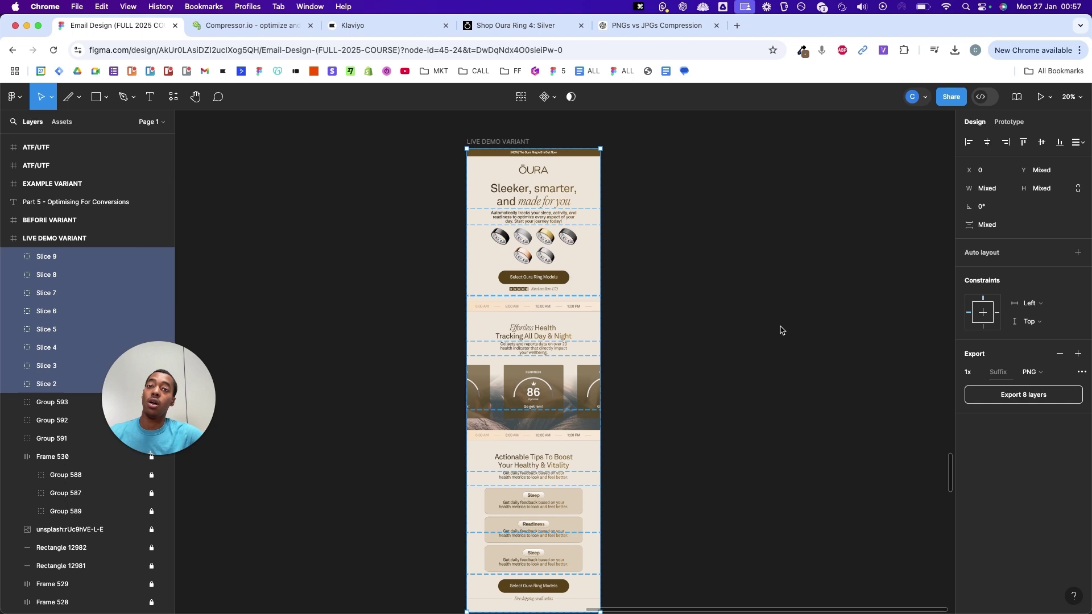
click(1041, 381)
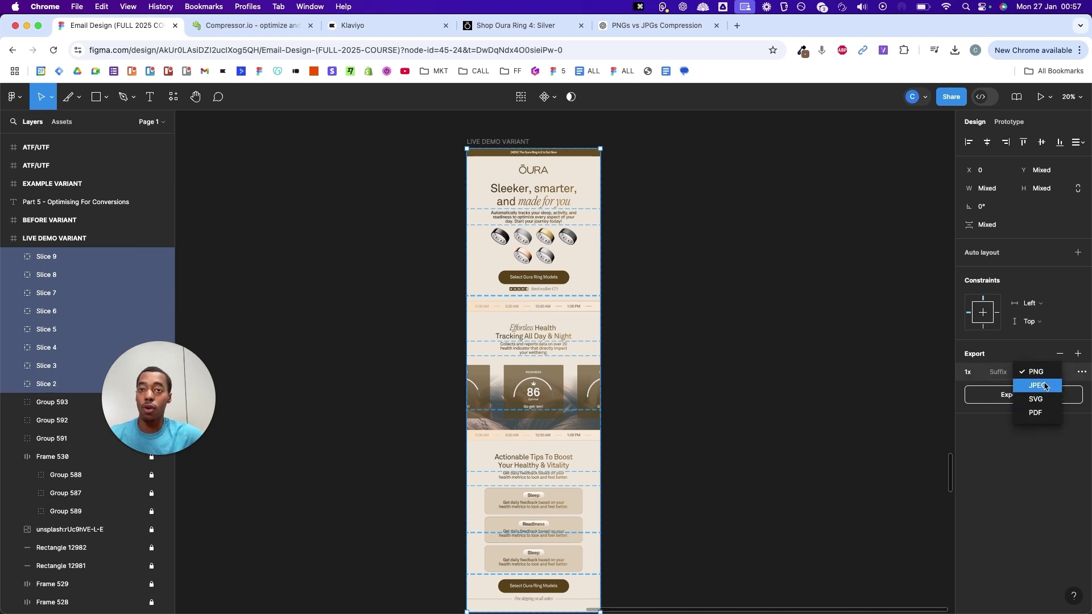
click(1040, 373)
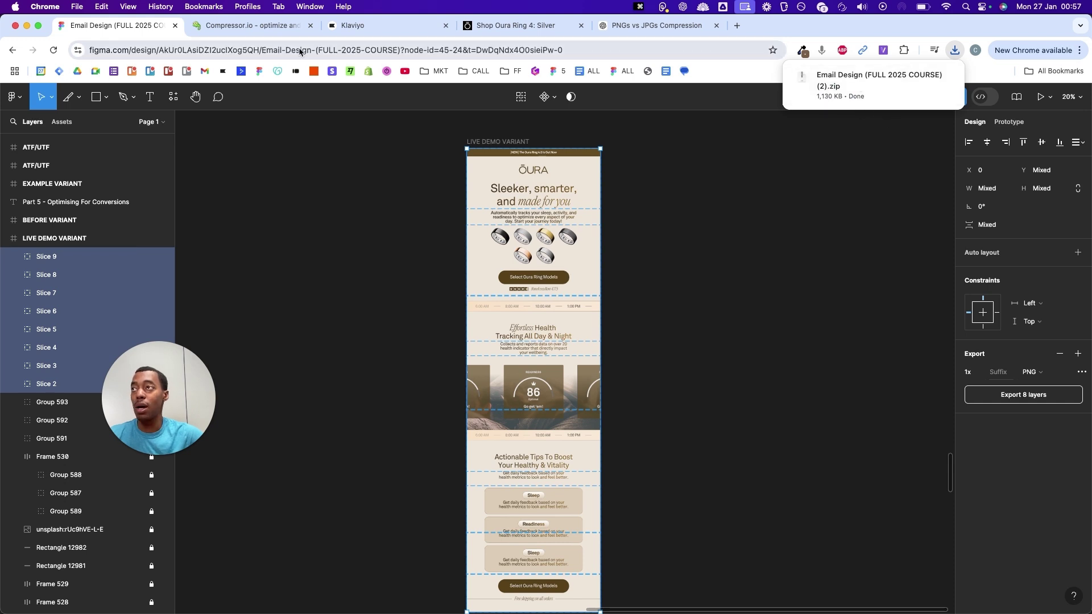
- Bring up Compressor.io's upload area with Lossy compression selected
click(250, 26)
scroll(636, 277, down, 3)
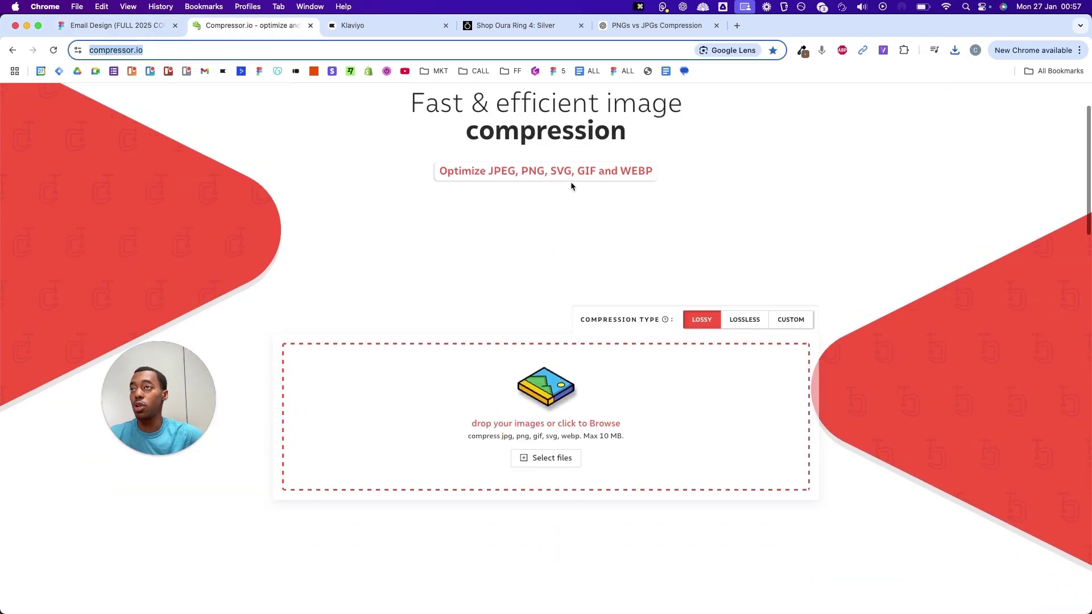
scroll(571, 182, up, 1)
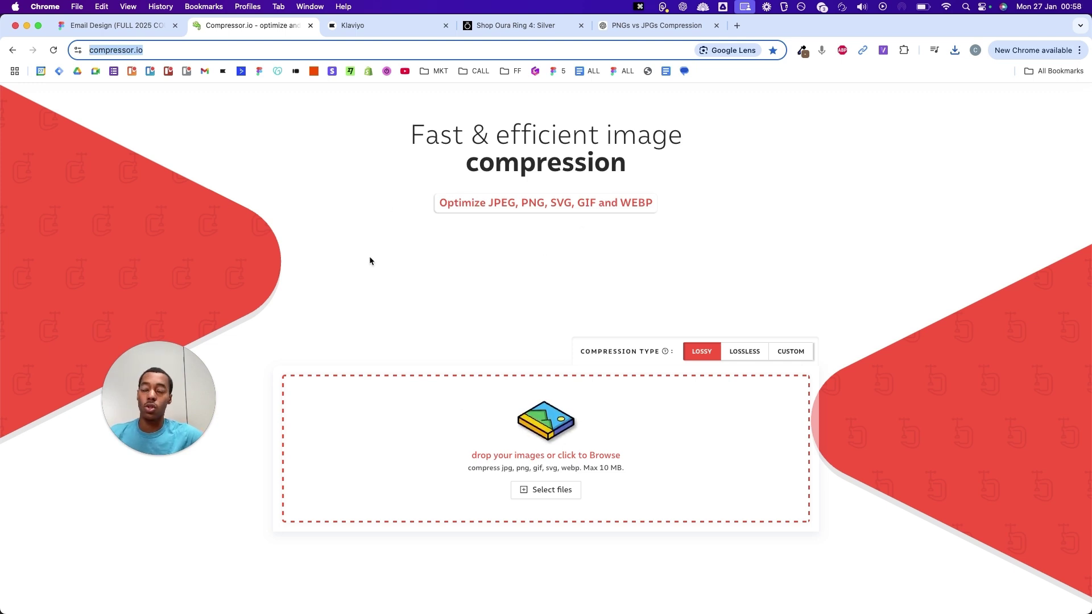
- Unzip the Email Design archive in Downloads and drop Slice 2–9.png into Compressor.io
click(260, 602)
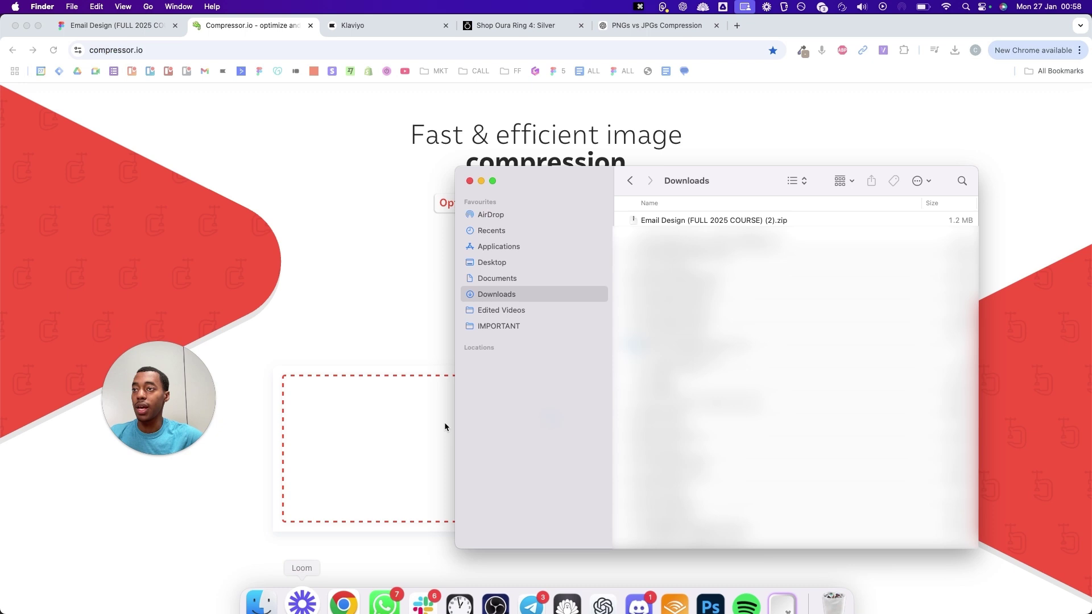
double_click(667, 221)
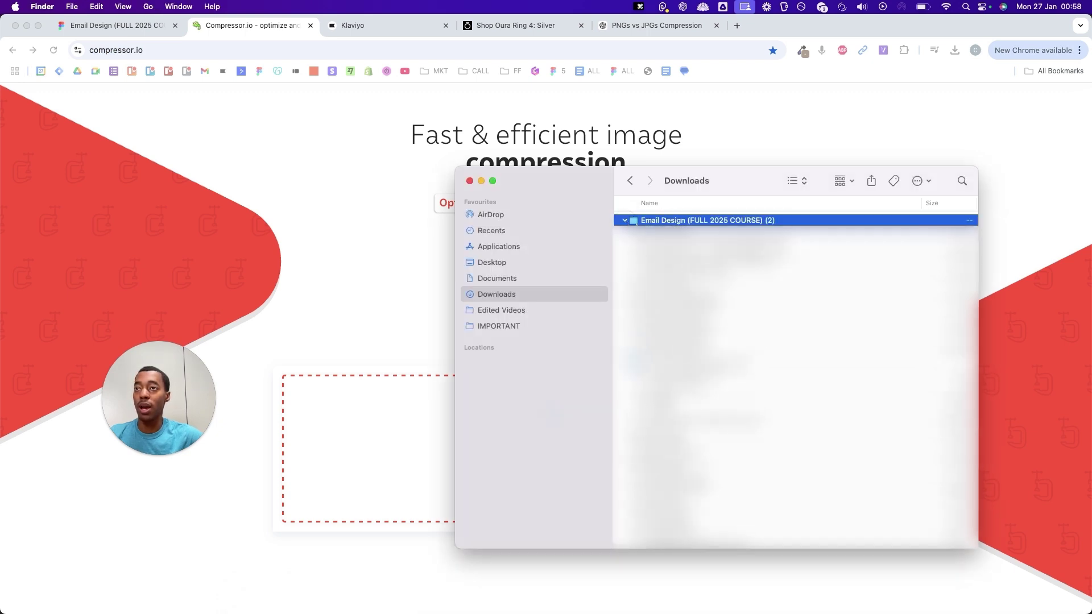
click(626, 220)
key(Down)
shift+click(677, 313)
drag(677, 313, 364, 455)
- Download all eight compressed slices (854 KB saved) and go to the Klaviyo dashboard
scroll(626, 260, down, 5)
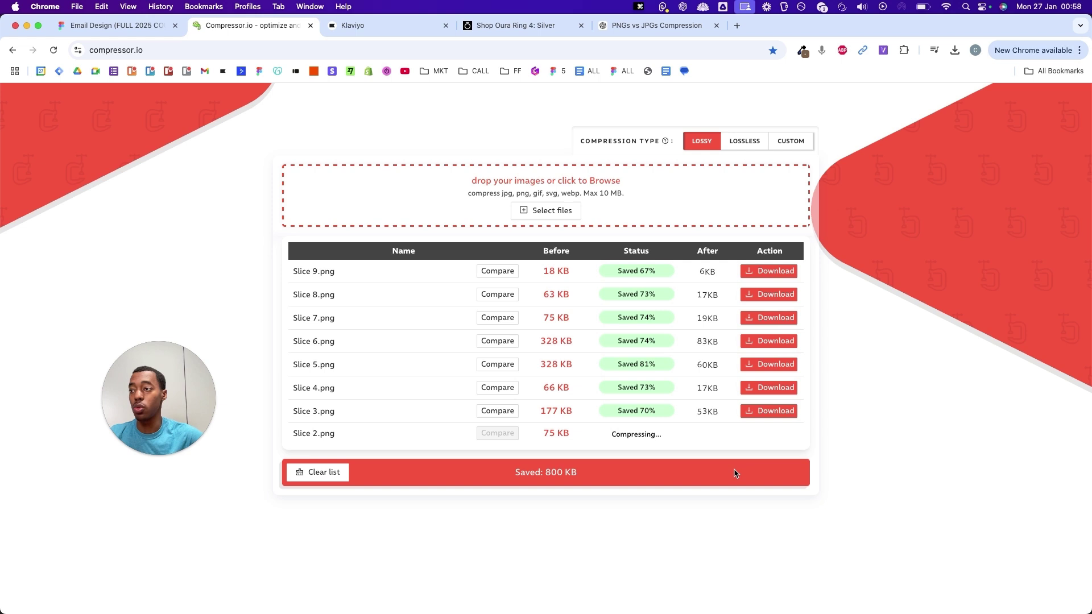
click(755, 475)
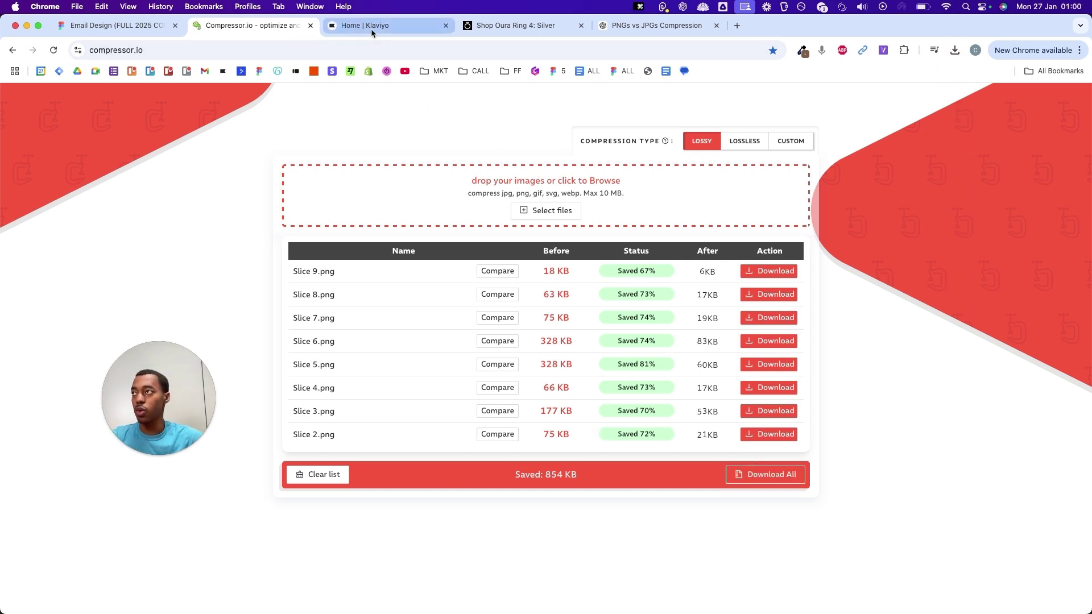
click(371, 26)
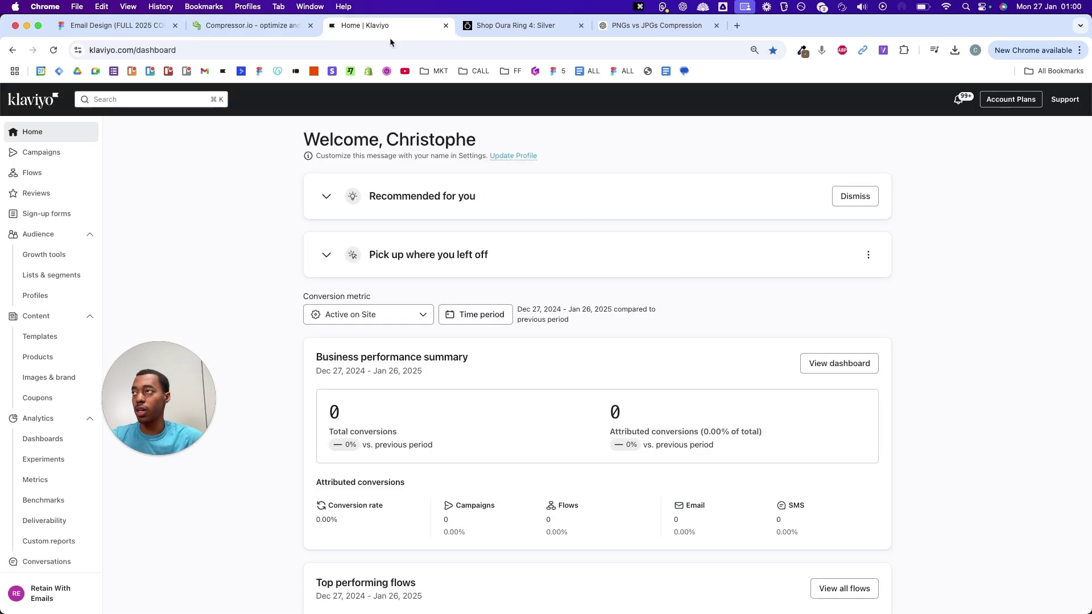
- Create a new Email campaign named 'test' from the Campaigns page
click(44, 153)
click(1062, 134)
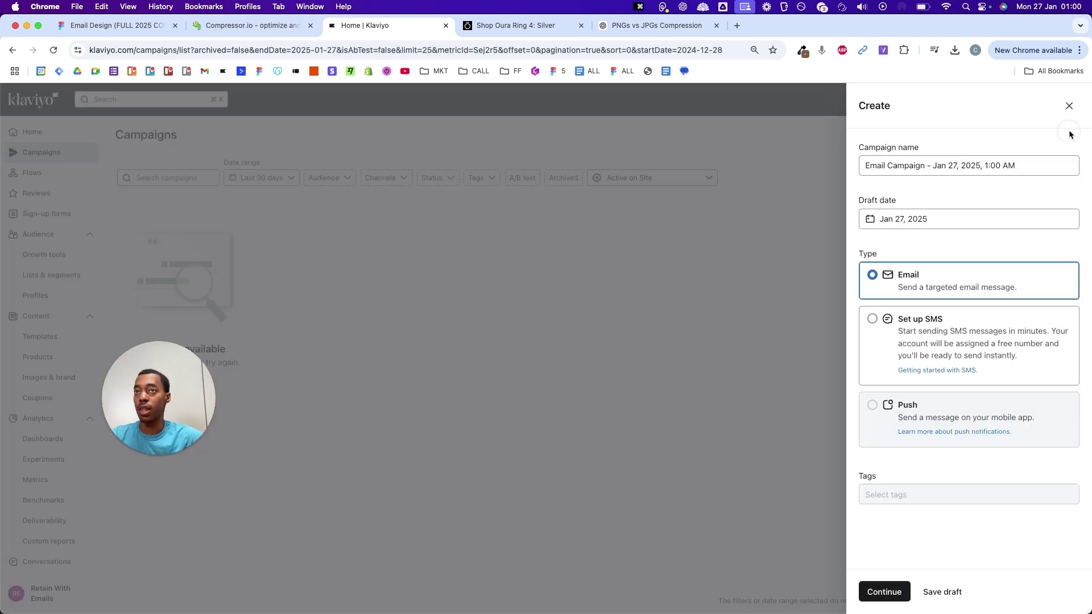
triple_click(967, 167)
text(test)
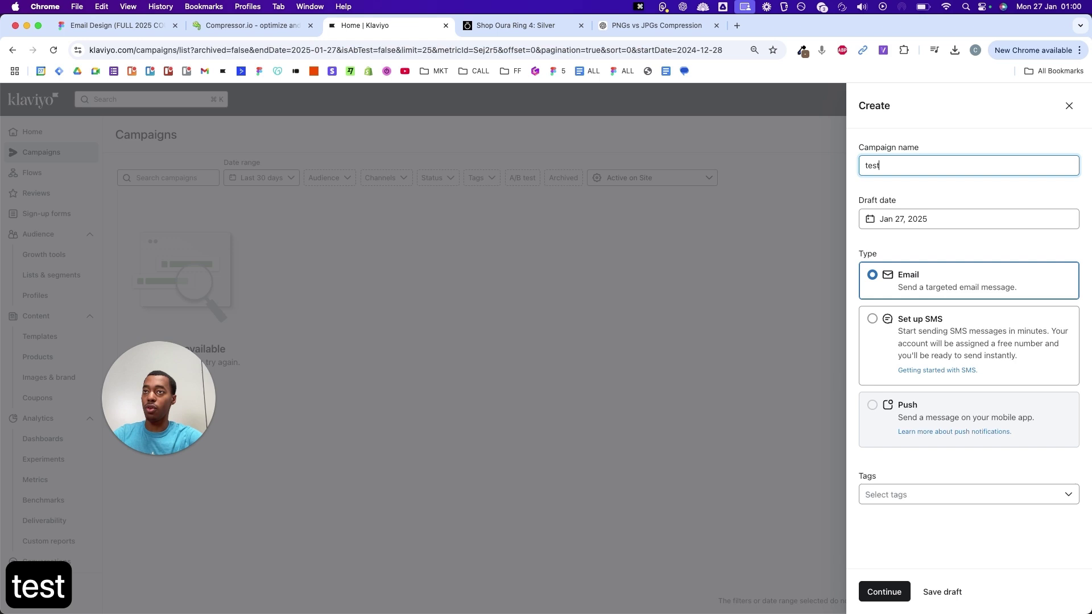
click(901, 275)
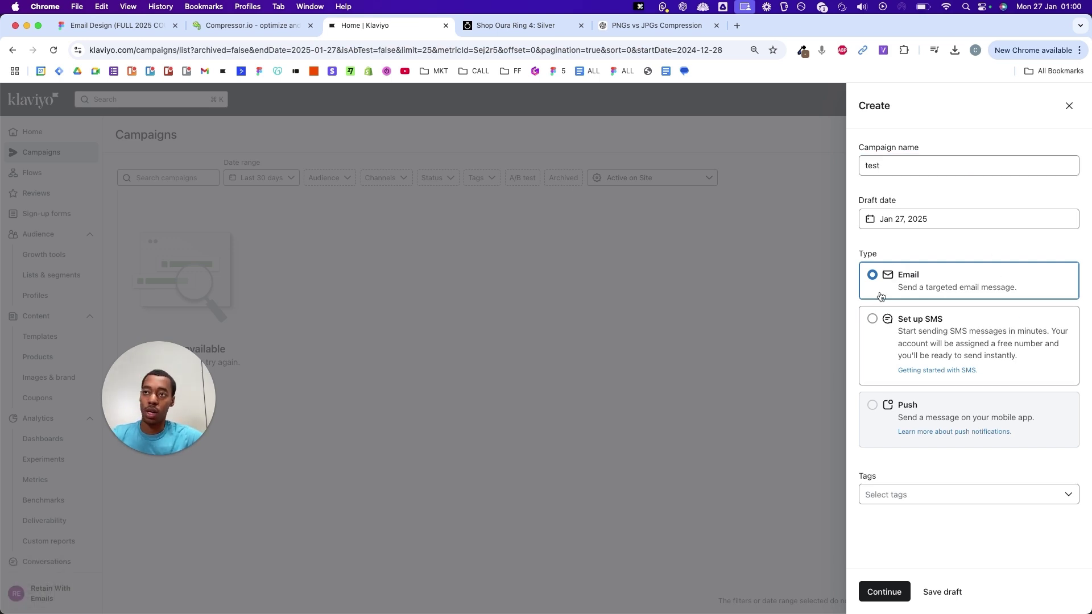
- Send the 'test' campaign to Preview List (1) and continue to the Email message step
click(885, 591)
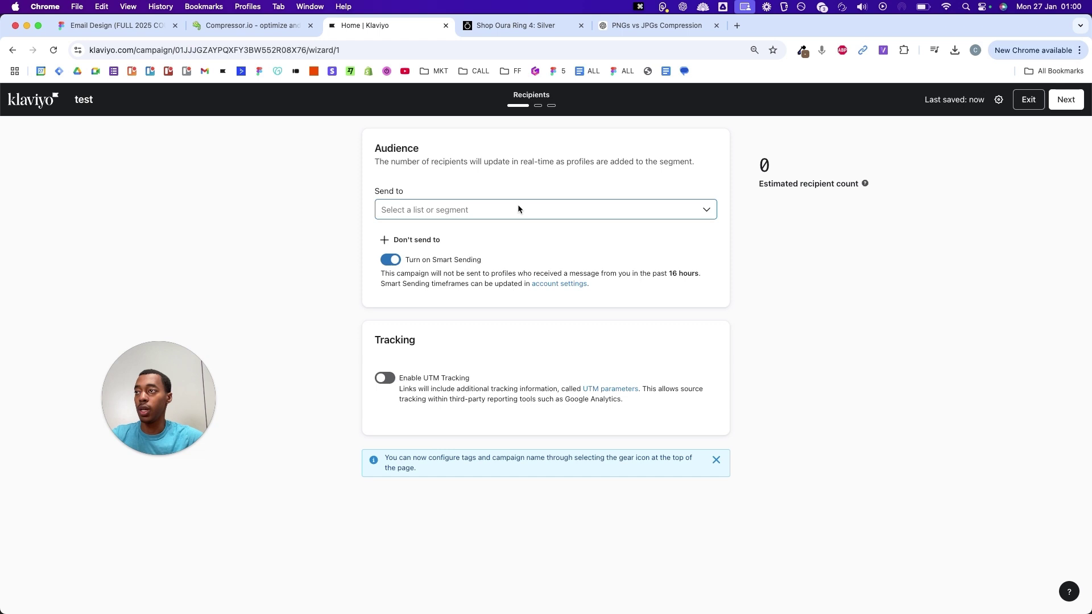
click(517, 205)
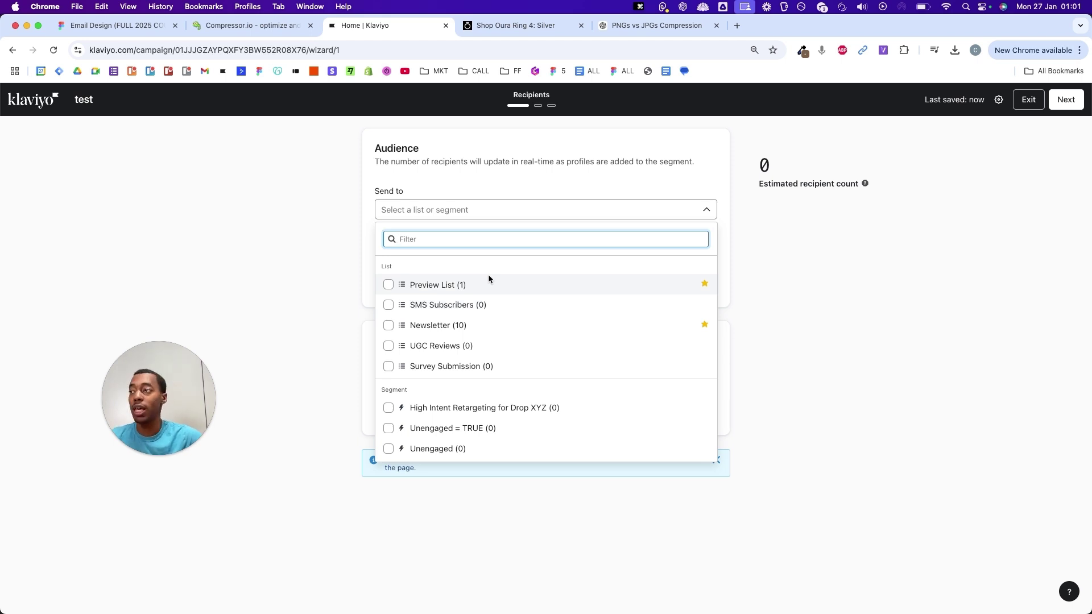
click(423, 287)
click(742, 261)
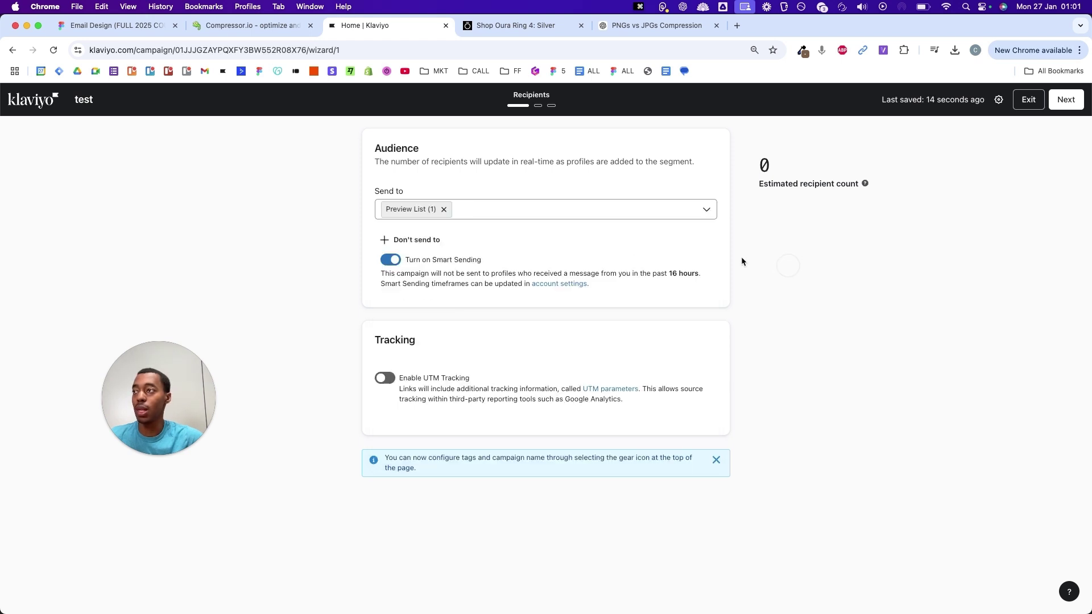
click(1066, 100)
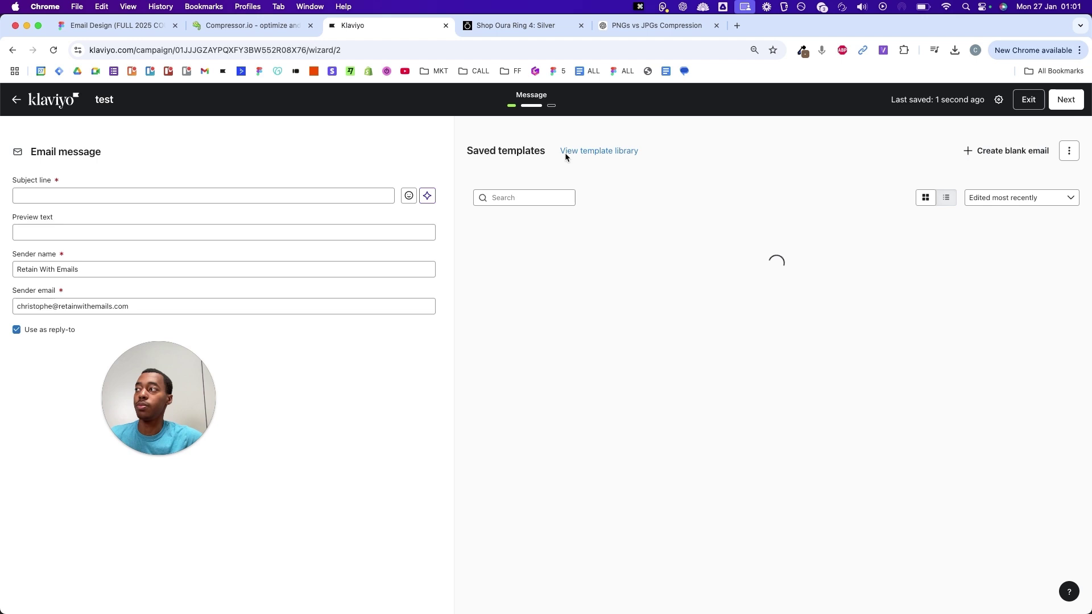
- Enter the subject line 'Demo subject line' and a '.' as the preview text
click(349, 195)
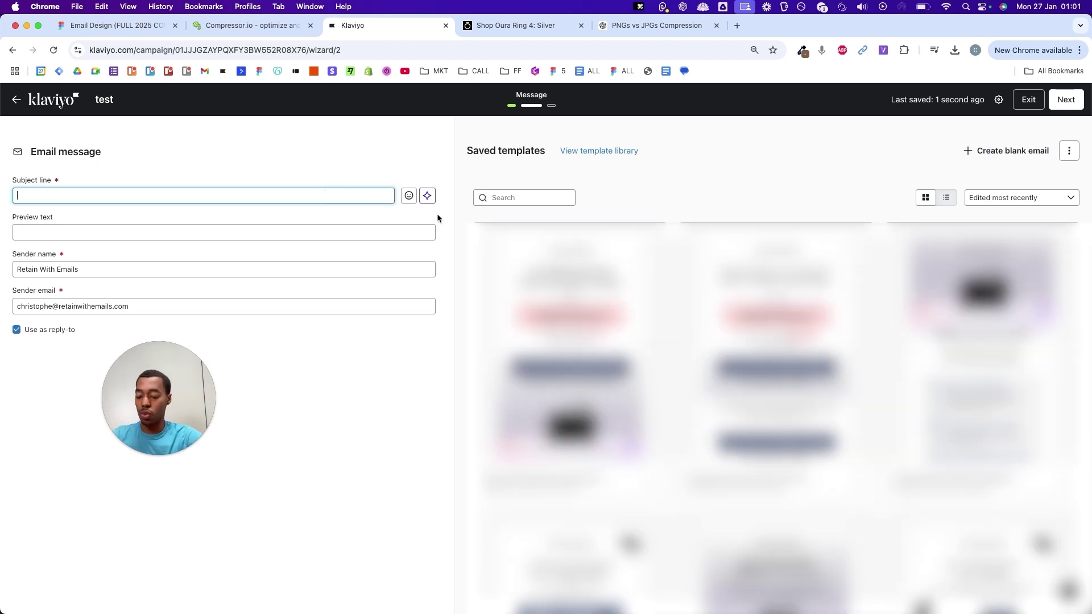
text(Demo su)
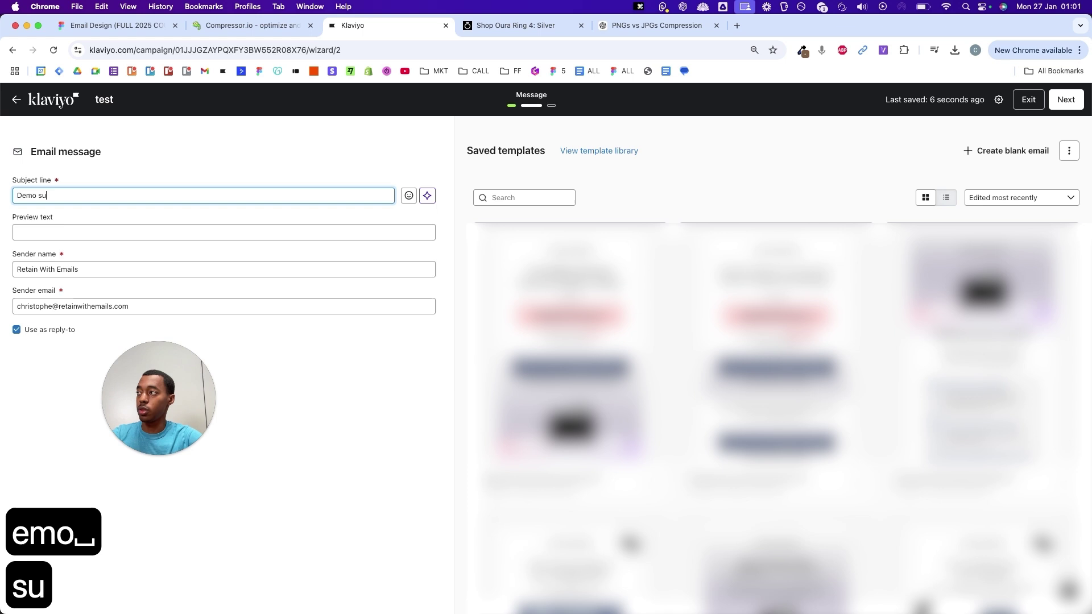
text(bject line)
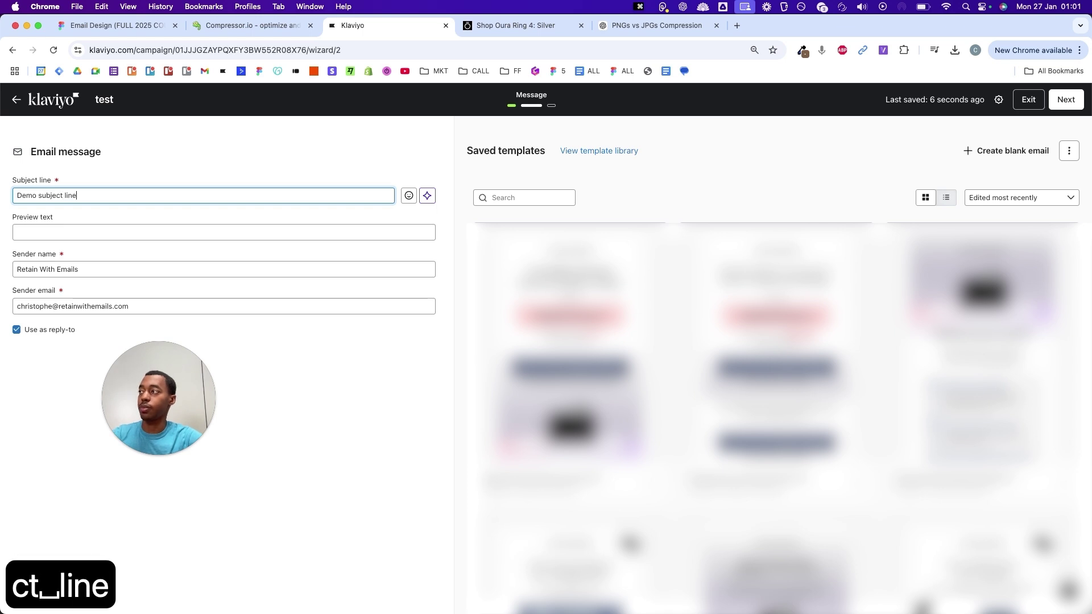
click(358, 234)
text(.)
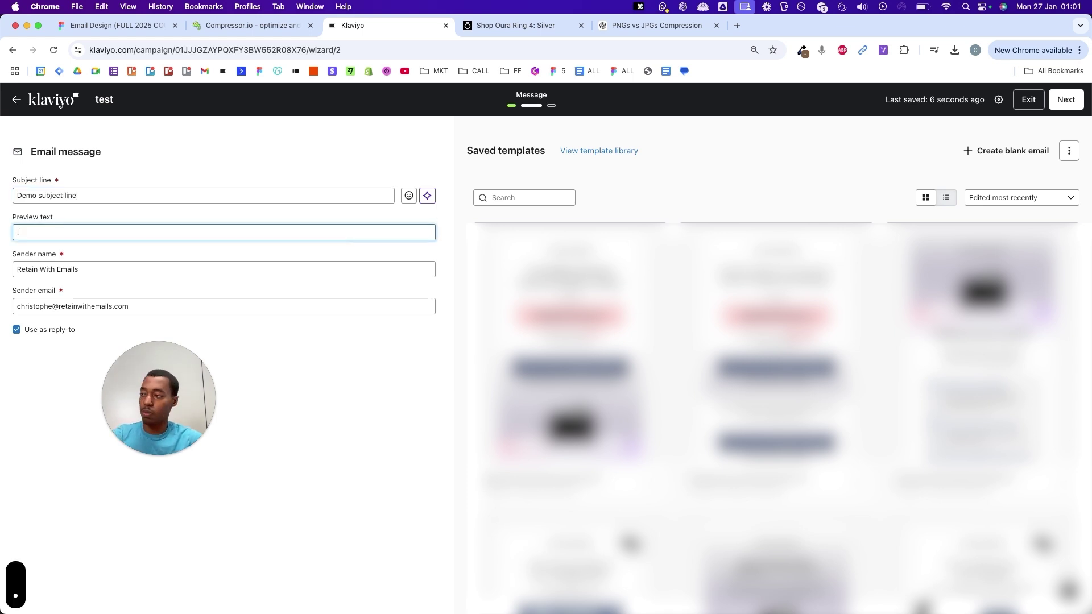
click(397, 362)
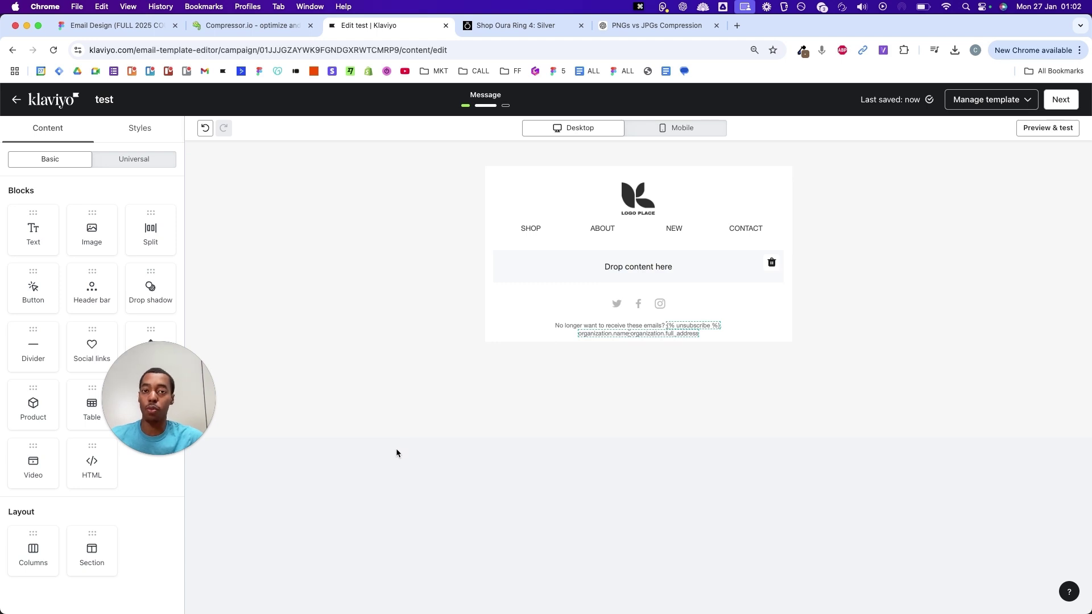
- Drop the eight compressed Oura slices, Slice 2 through Slice 9, from Finder into the email
mouse_move(306, 603)
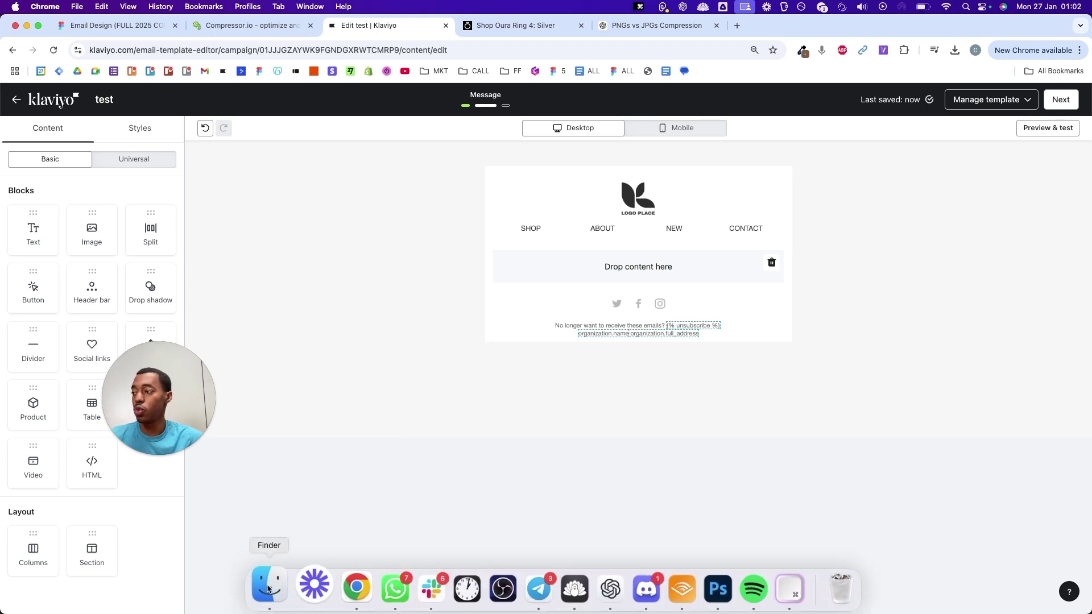
click(258, 593)
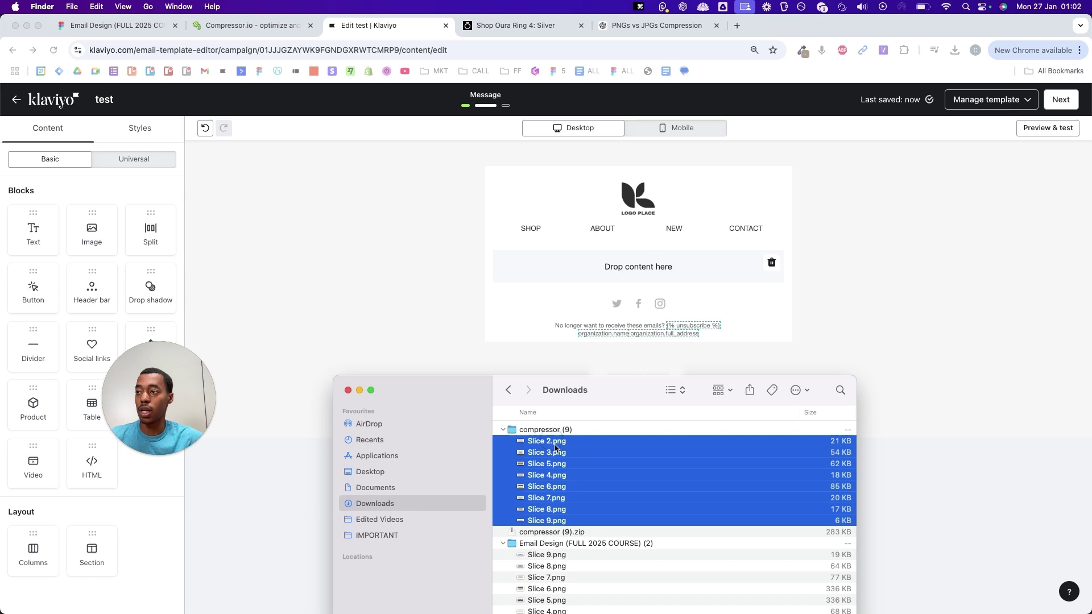
click(547, 441)
shift+click(547, 520)
drag(580, 476, 602, 203)
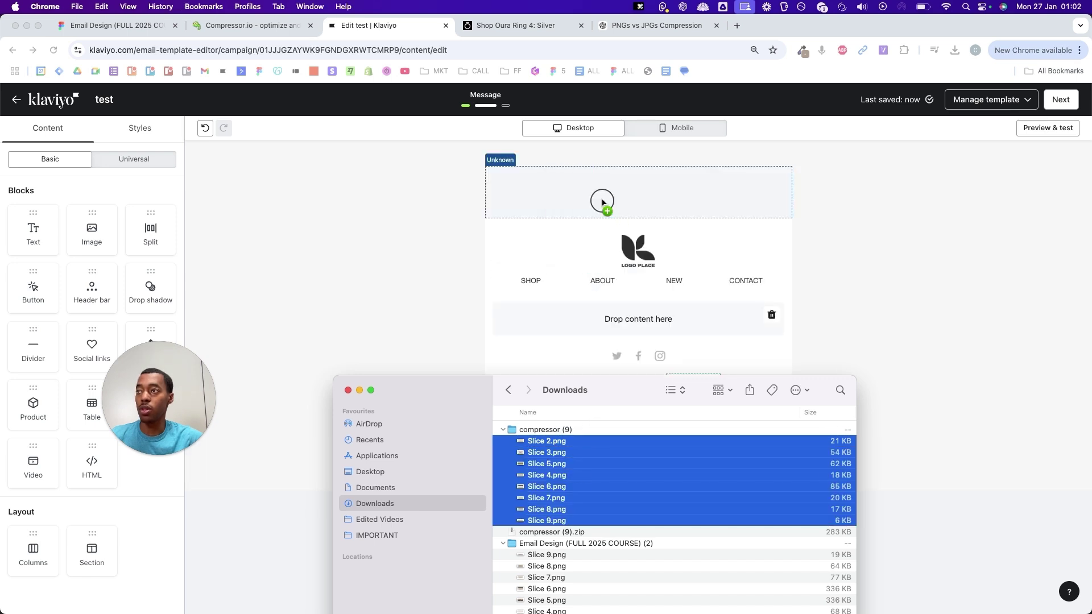
click(718, 357)
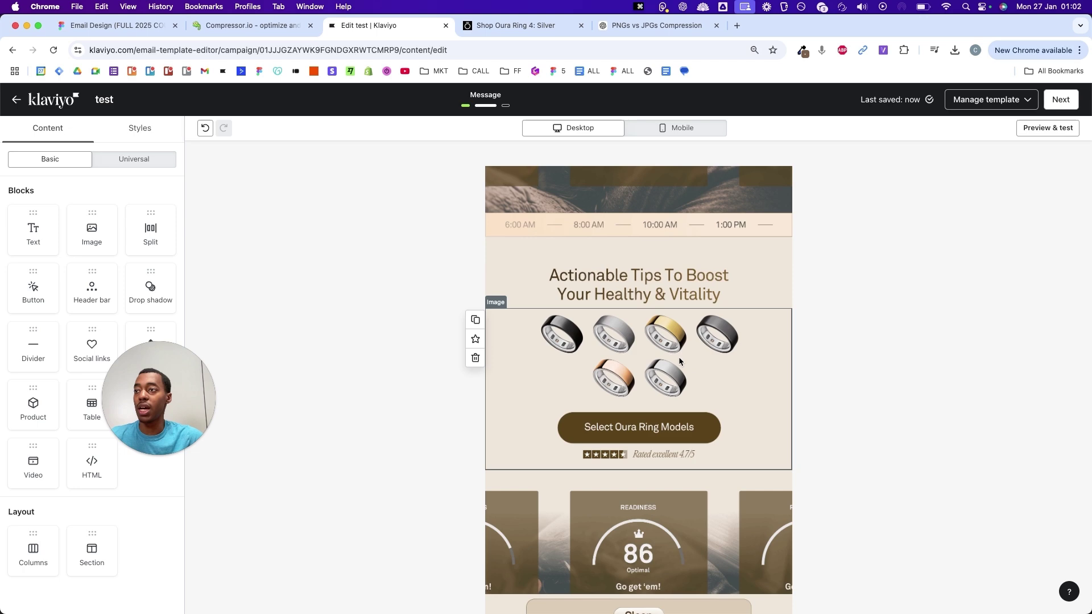
- Reorder the slices, moving the ŌURA headline to the top and Effortless Health below the time bar
scroll(701, 366, down, 5)
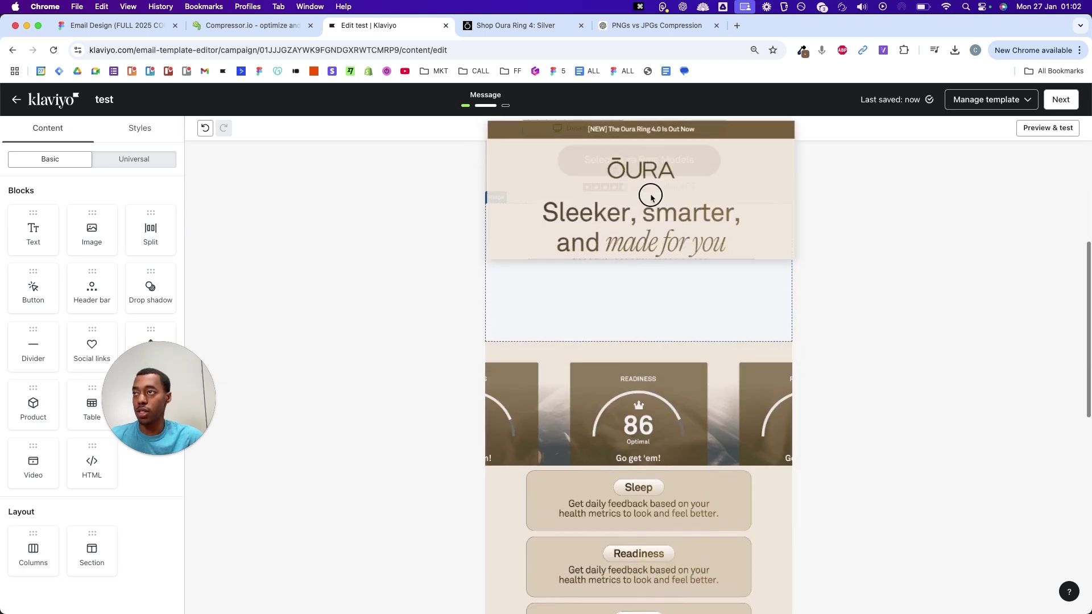
drag(651, 196, 645, 244)
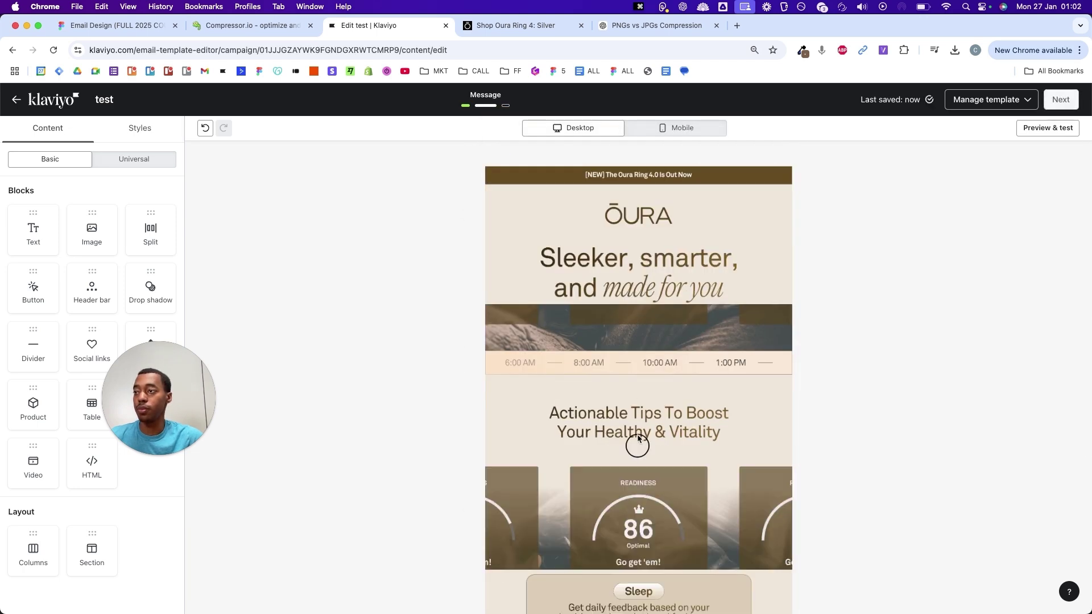
scroll(677, 438, down, 2)
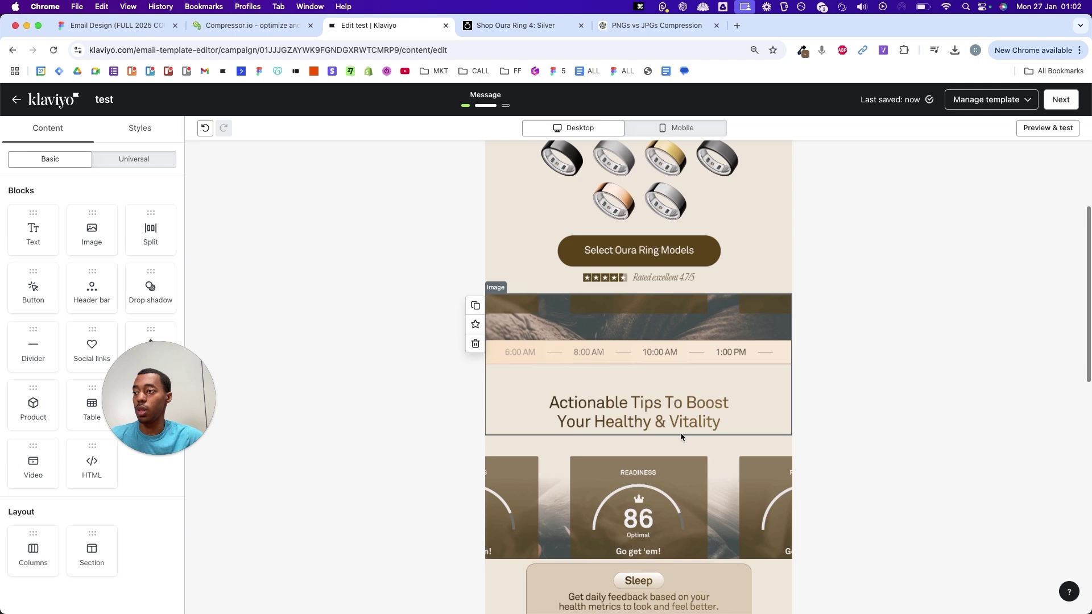
scroll(681, 437, down, 2)
mouse_move(665, 308)
mouse_down()
mouse_move(670, 463)
mouse_move(666, 386)
mouse_up()
scroll(671, 353, down, 4)
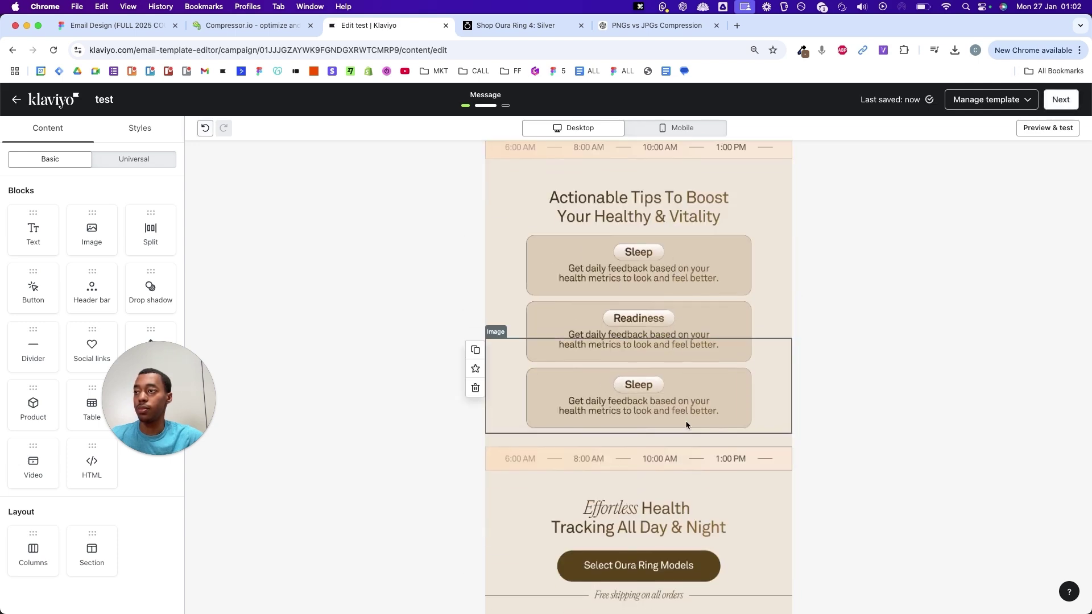
mouse_move(654, 484)
mouse_down()
mouse_move(648, 224)
mouse_move(676, 257)
mouse_up()
scroll(676, 258, down, 8)
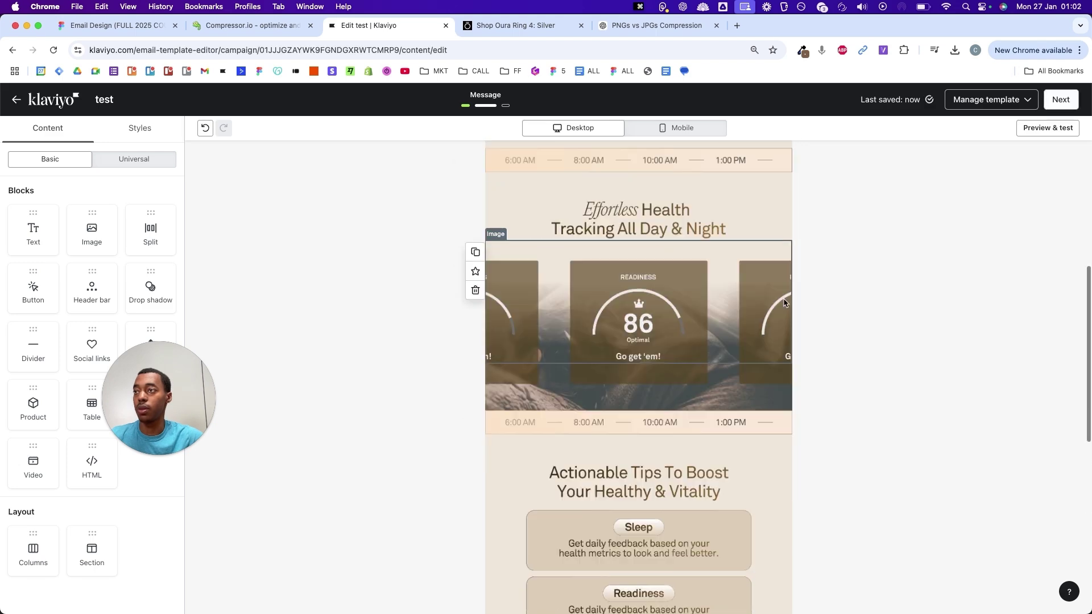
scroll(779, 290, up, 2)
scroll(722, 358, down, 3)
scroll(677, 407, down, 1)
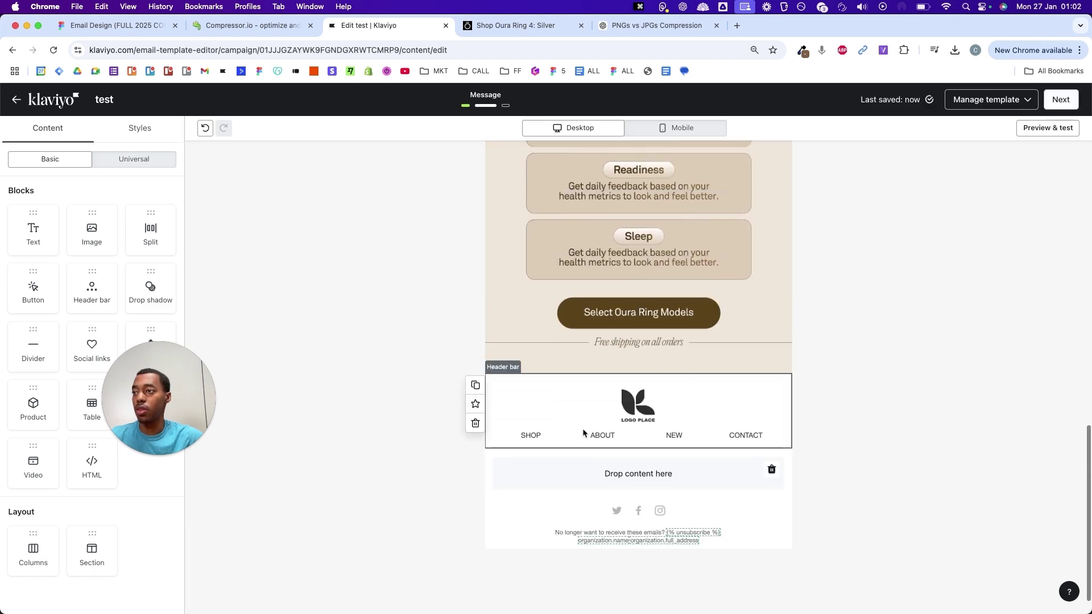
- Delete the placeholder logo header bar, the empty drop-content section and the social links block
click(475, 423)
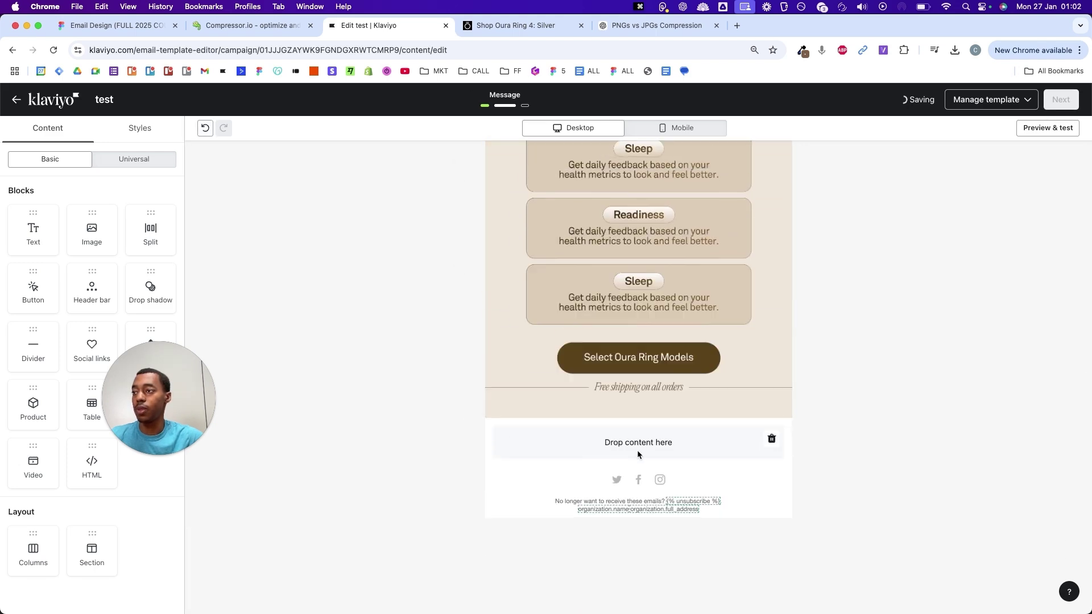
click(771, 437)
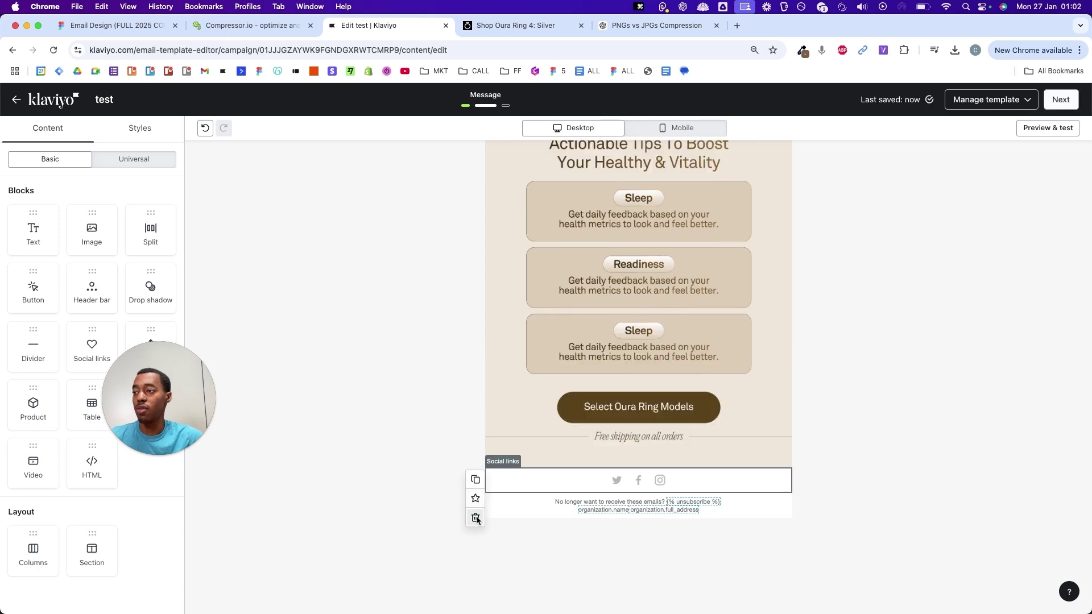
click(475, 518)
scroll(582, 370, up, 15)
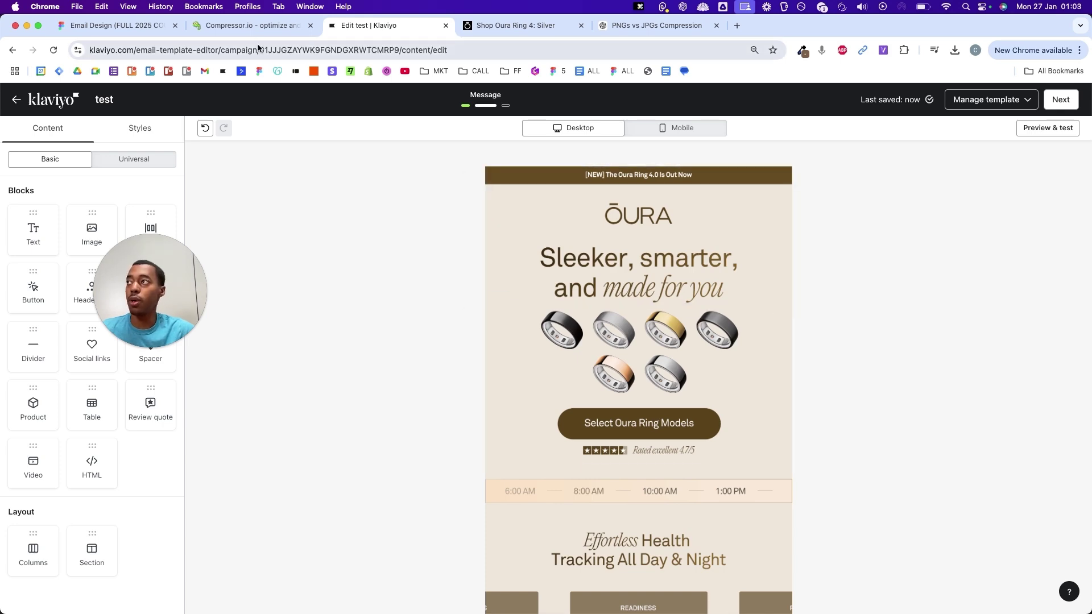
- Copy the Figma intro paragraph and paste it into a new text block under the headline
click(131, 26)
double_click(598, 197)
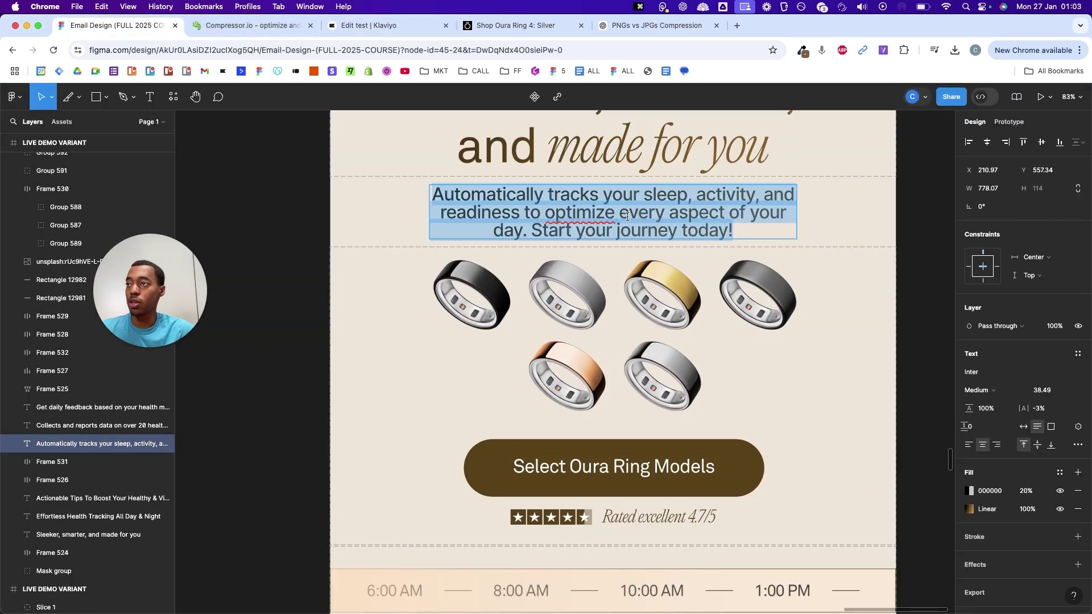
key(super+c)
key(super+c)
key(super+c)
key(super+c)
click(381, 29)
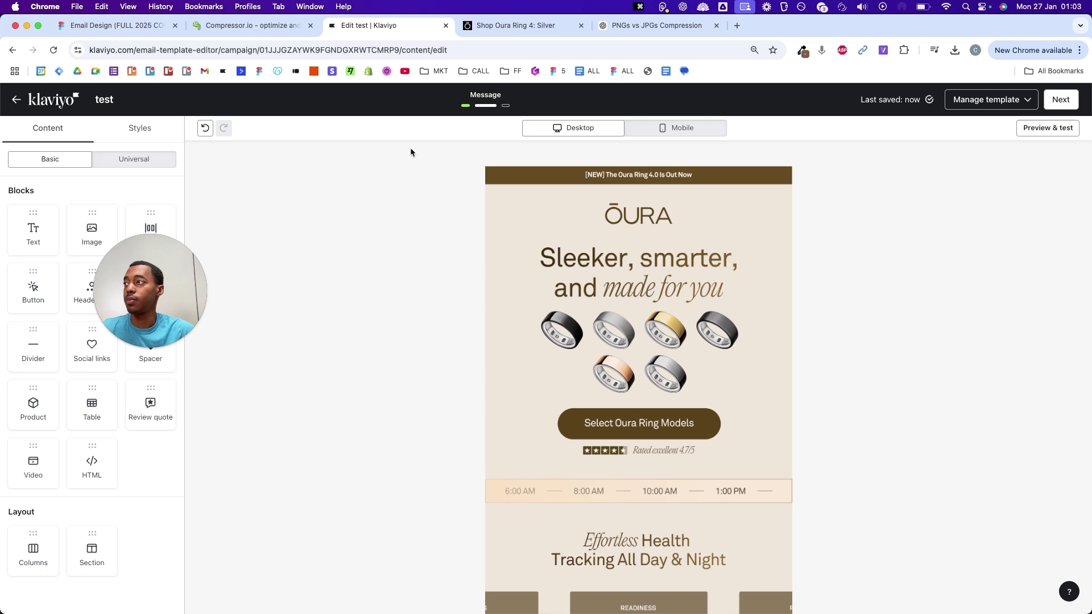
drag(47, 227, 681, 359)
double_click(610, 313)
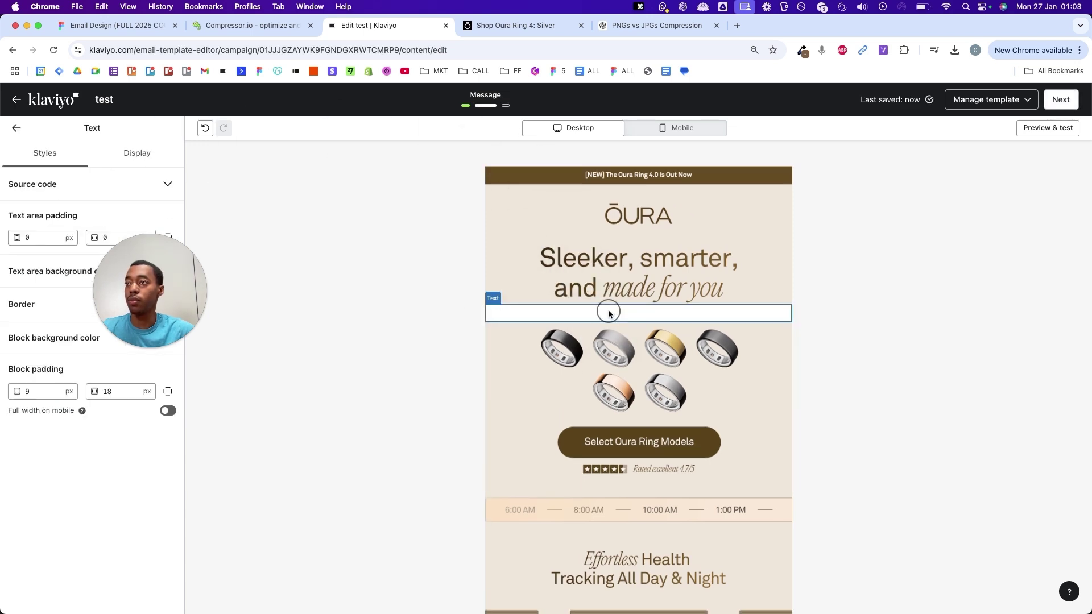
key(cmd+v)
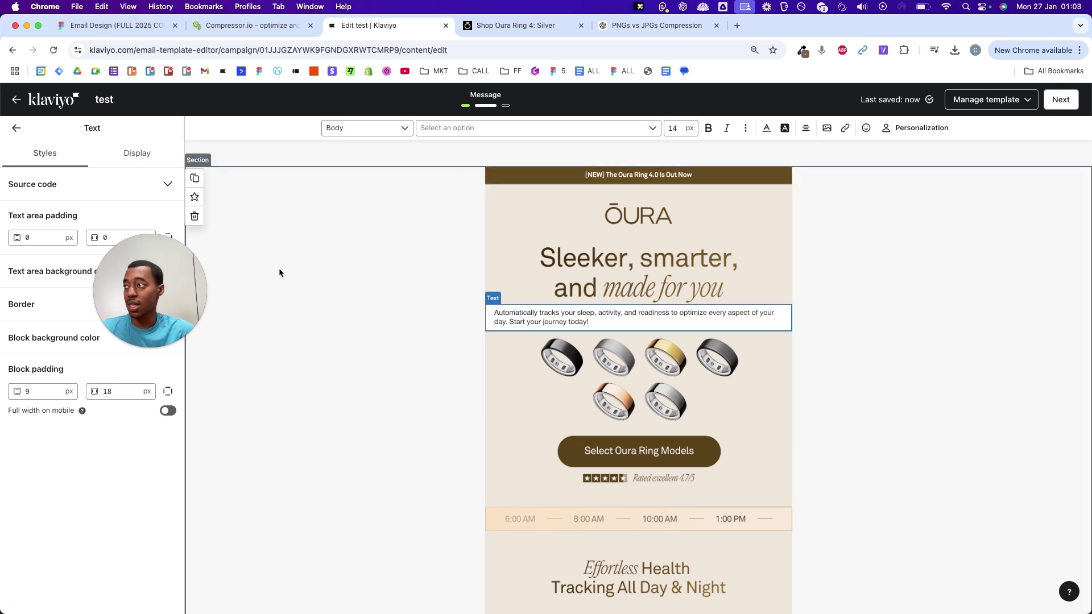
- Close the text block settings and bring up the template-wide style settings
drag(150, 291, 244, 214)
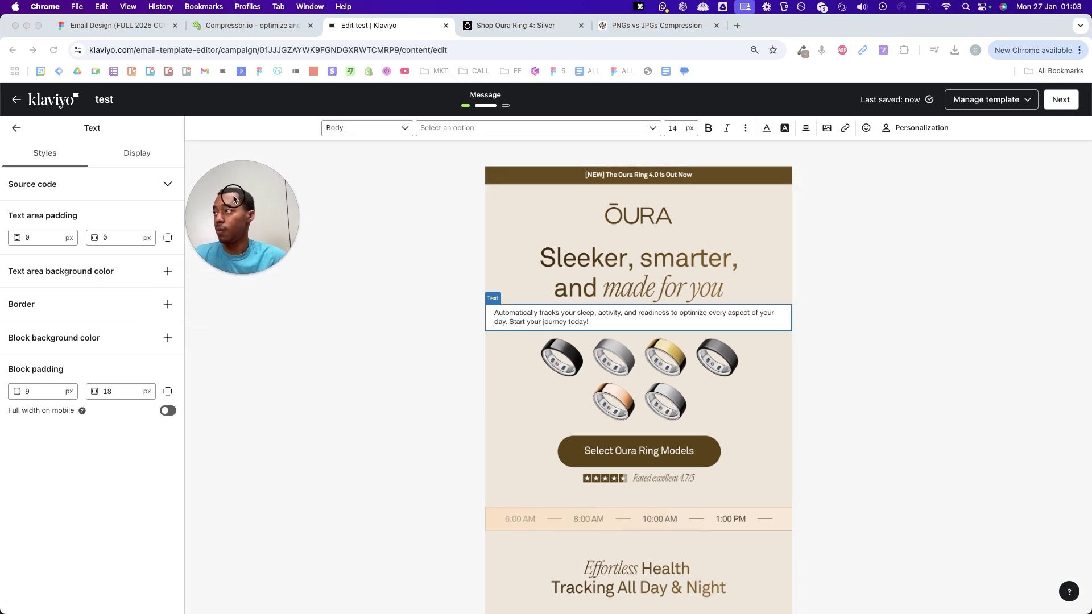
click(53, 131)
click(19, 129)
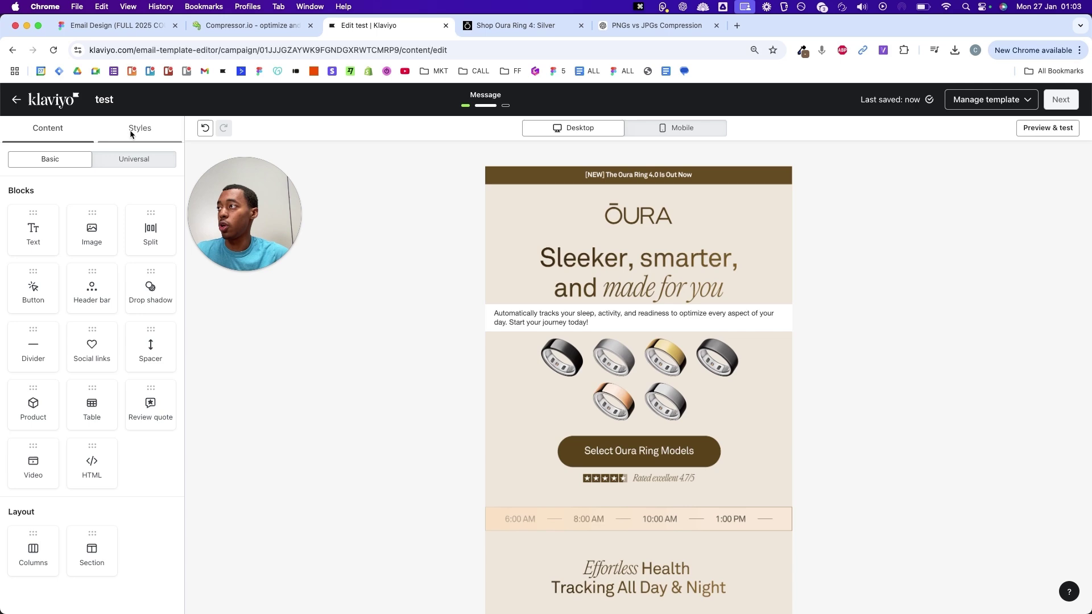
click(134, 130)
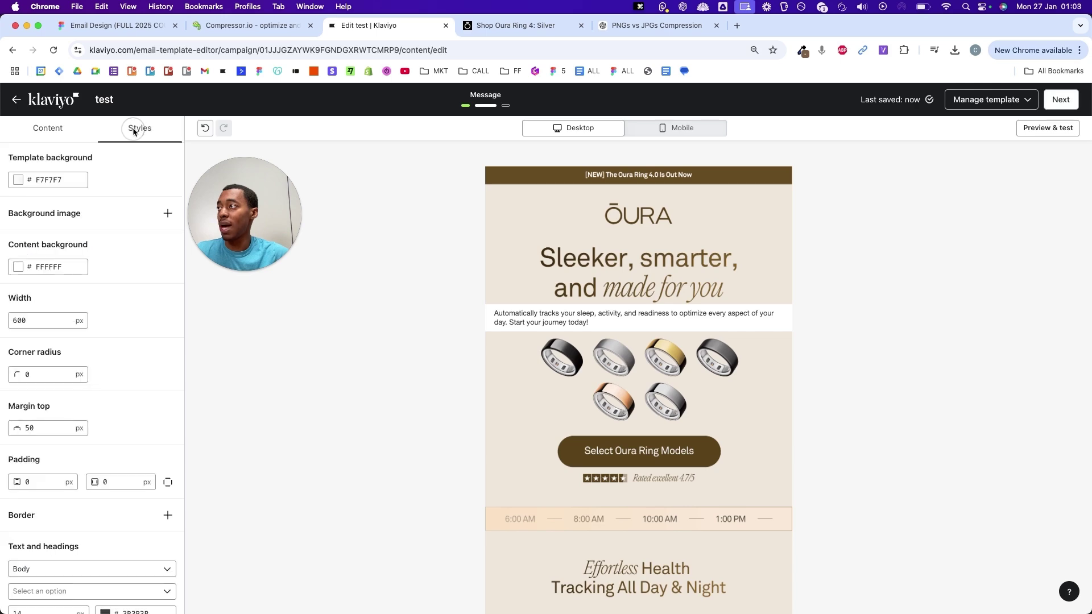
click(141, 30)
click(381, 25)
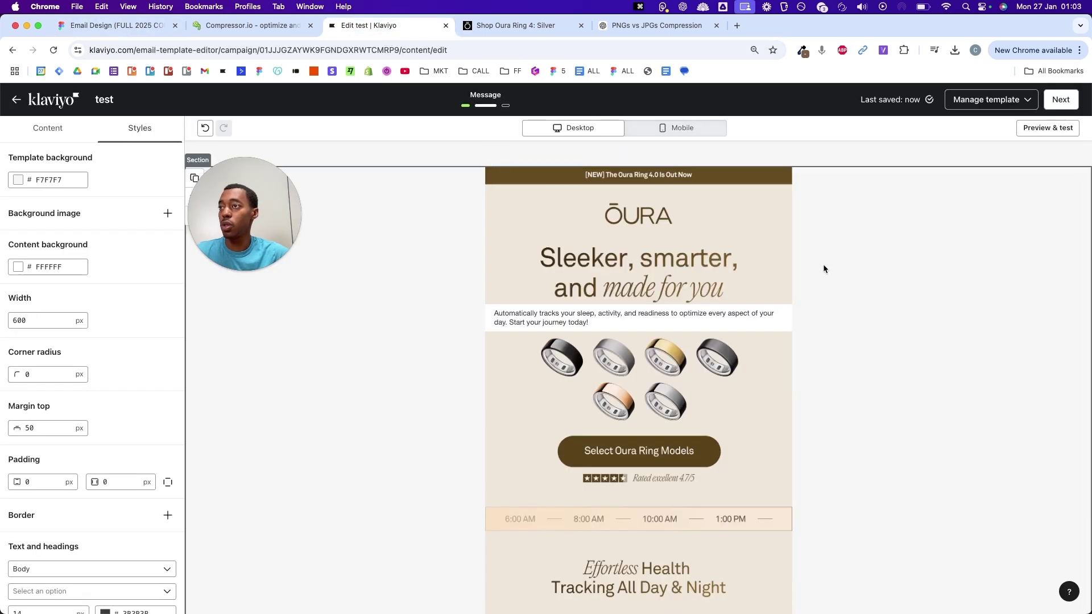
- Exit paragraph editing in Figma and copy the LIVE DEMO VARIANT frame's EFE6DB fill hex
click(116, 29)
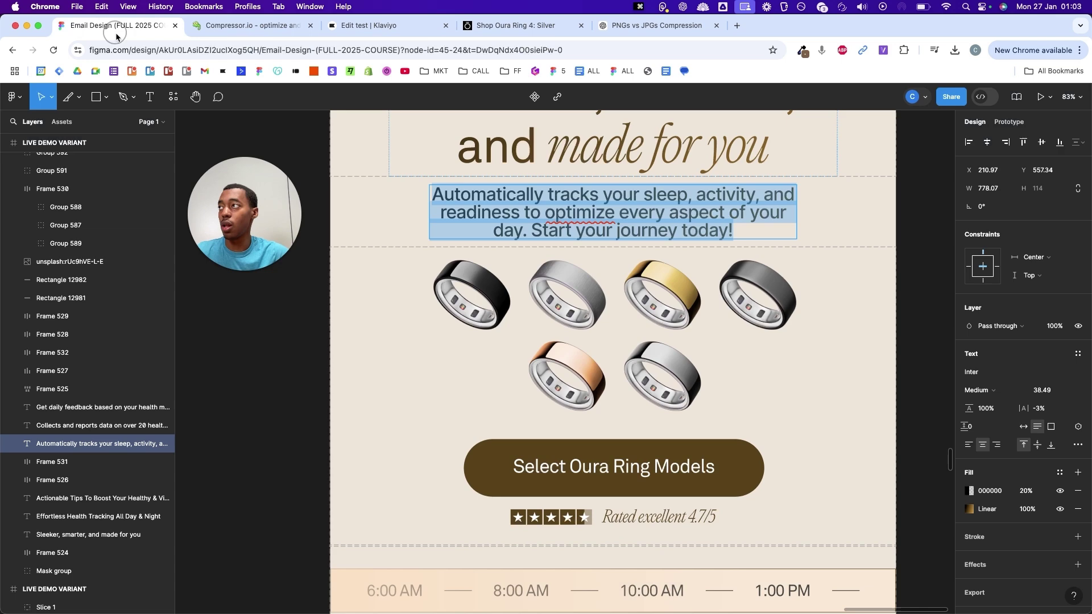
key(Escape)
key(Escape)
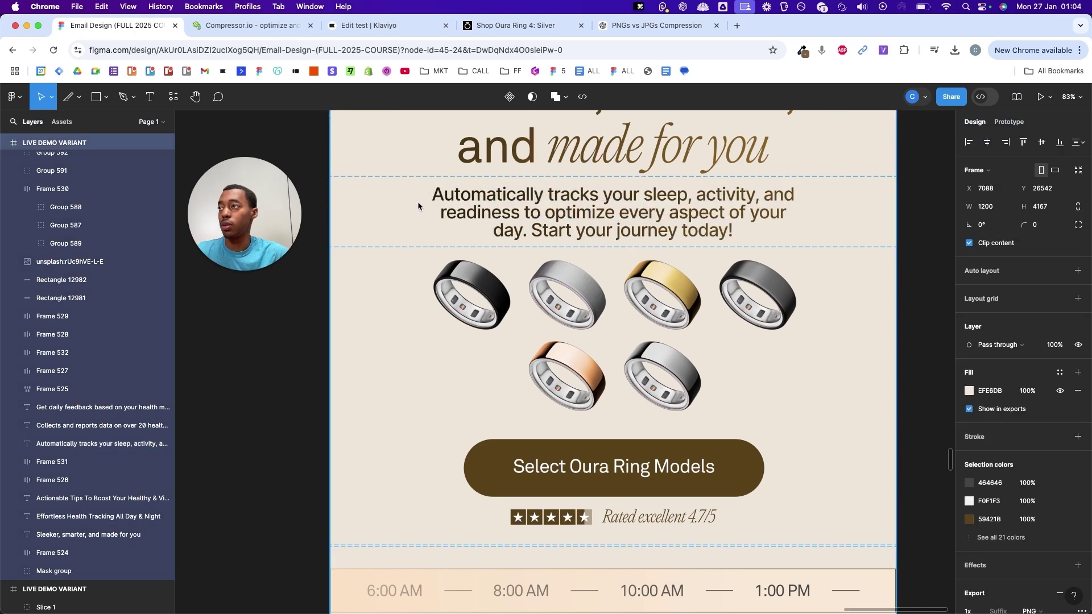
scroll(613, 227, down, 5)
scroll(613, 226, down, 1)
scroll(671, 223, up, 3)
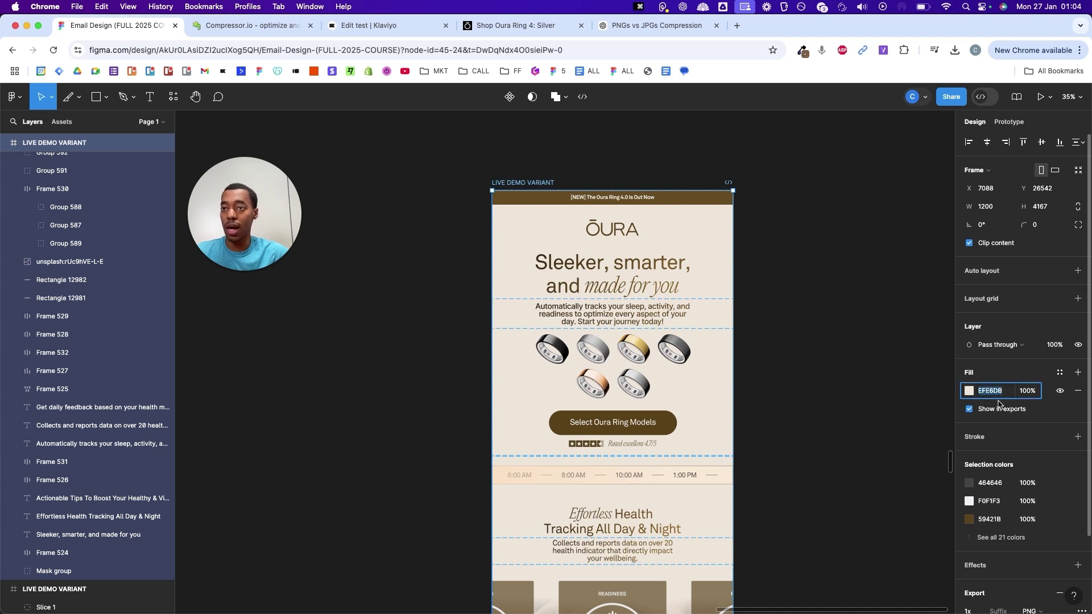
key(super+c)
key(super+c)
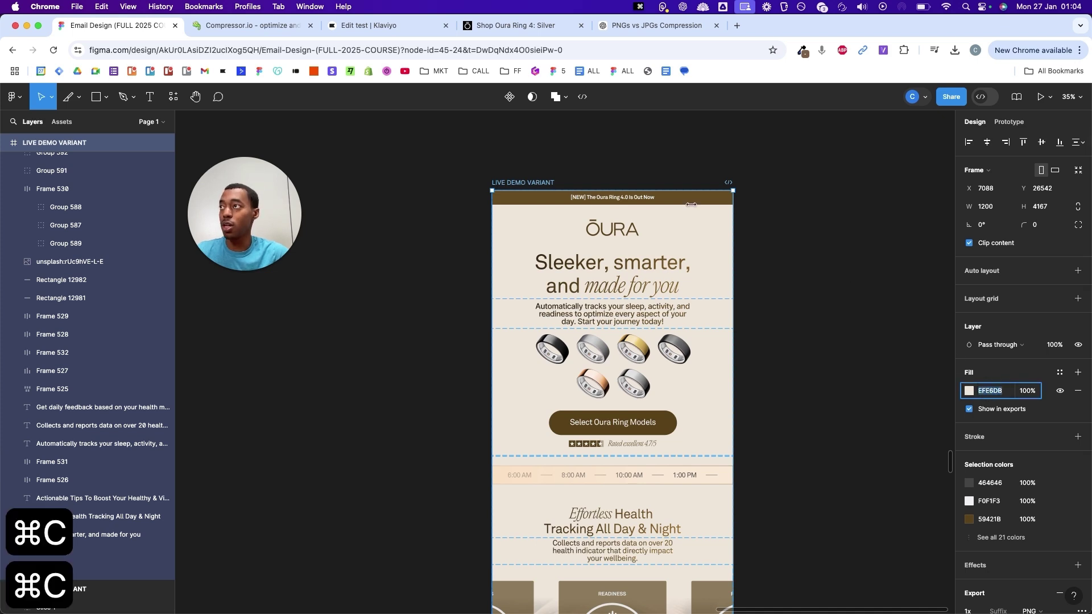
click(388, 26)
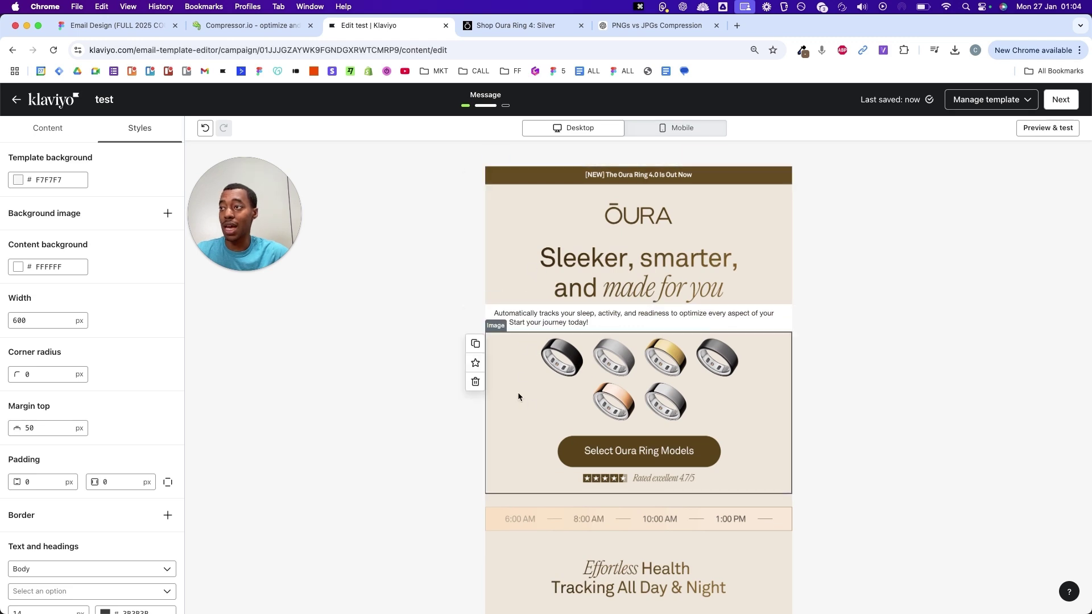
- Set the Styles content background to #EFE6DB and align the body text to centre
double_click(48, 270)
key(super+v)
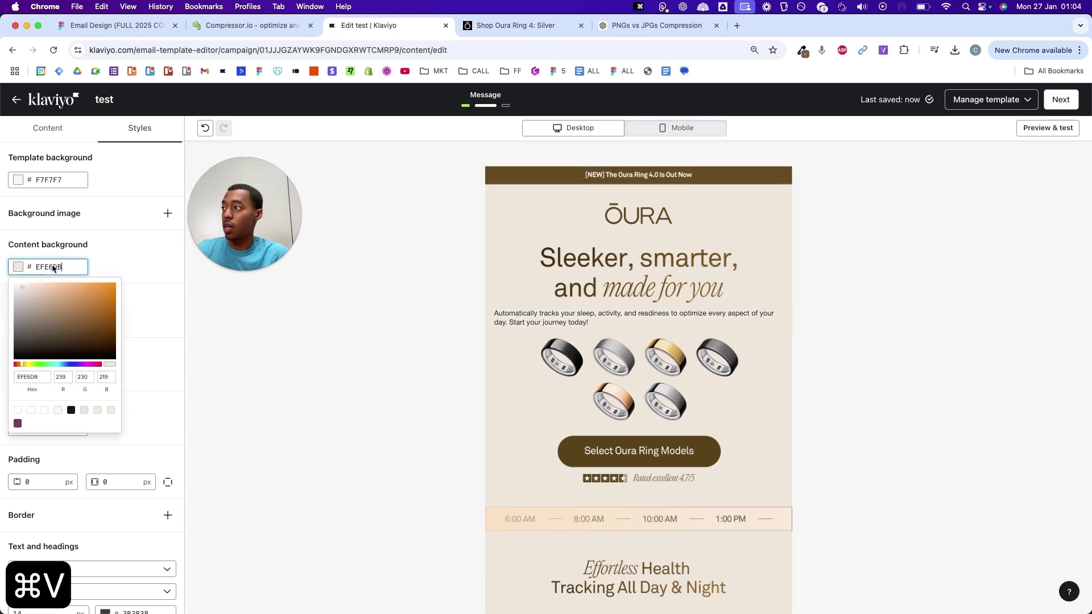
click(112, 265)
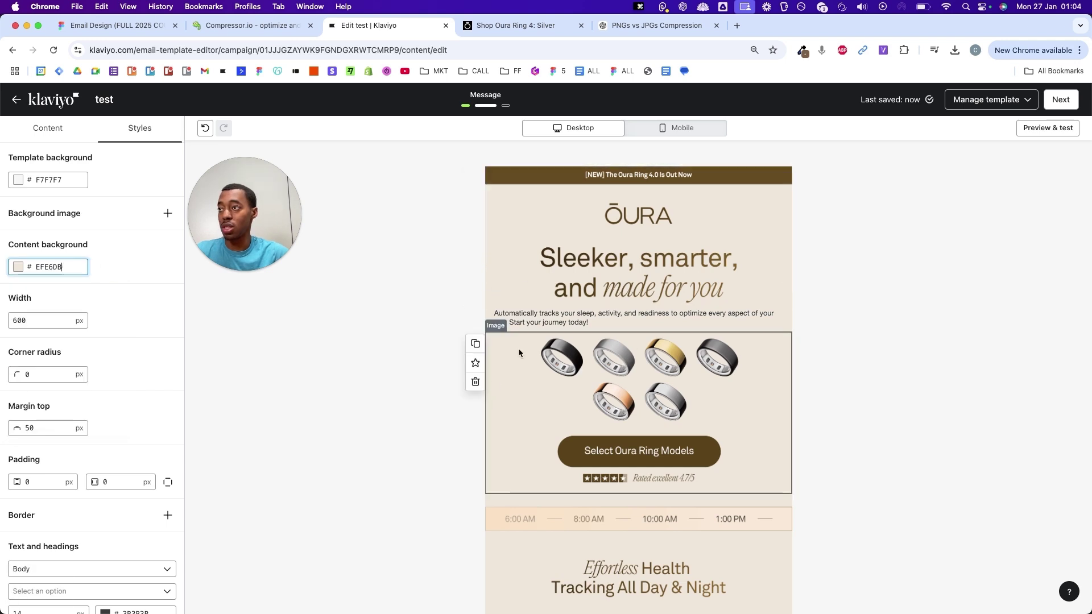
scroll(128, 261, down, 5)
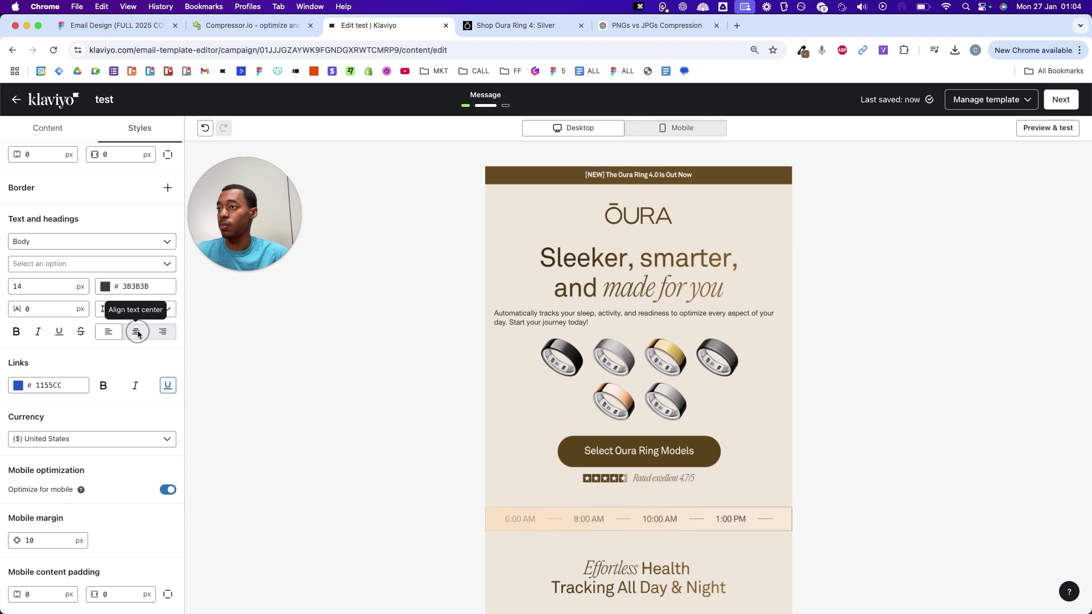
click(136, 332)
scroll(91, 307, up, 6)
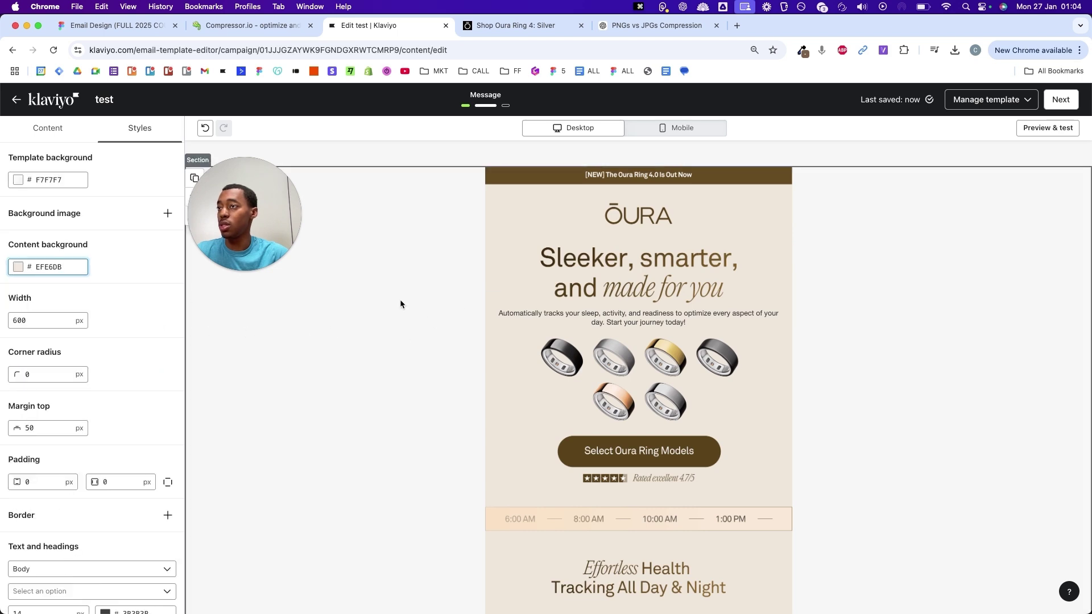
- Set the Body font size in Styles to 17 px
scroll(87, 370, down, 4)
scroll(87, 370, down, 2)
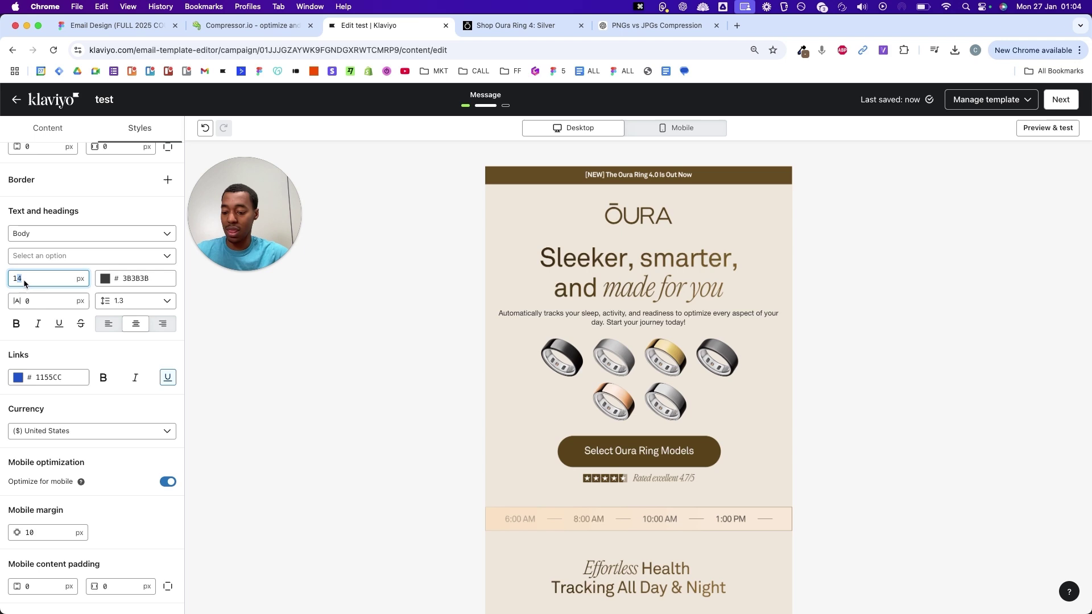
text(7)
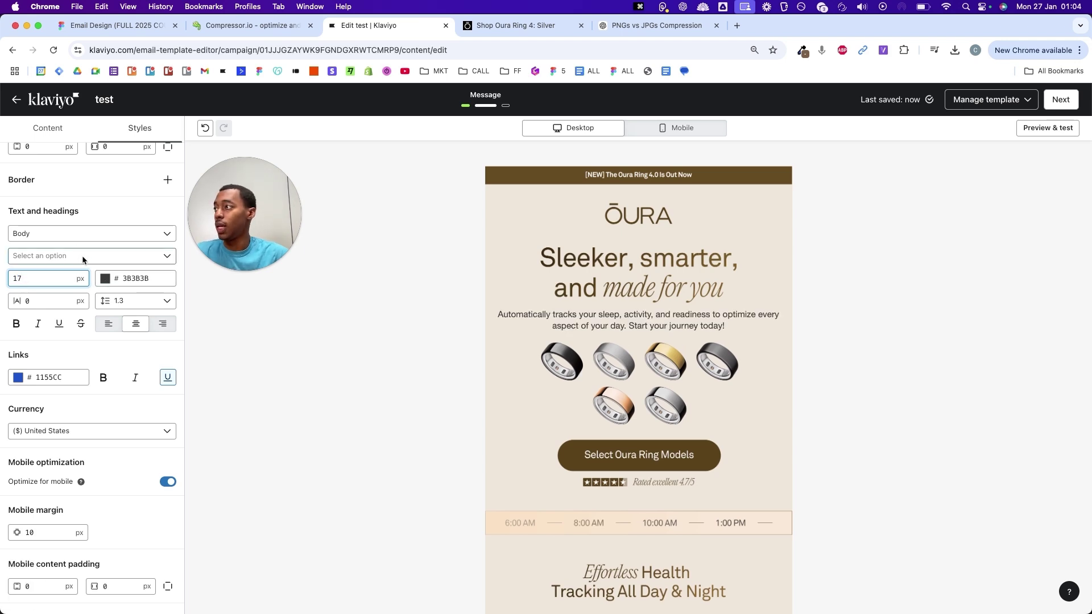
scroll(83, 260, up, 3)
- Give the intro paragraph block 95 px text area padding
click(637, 320)
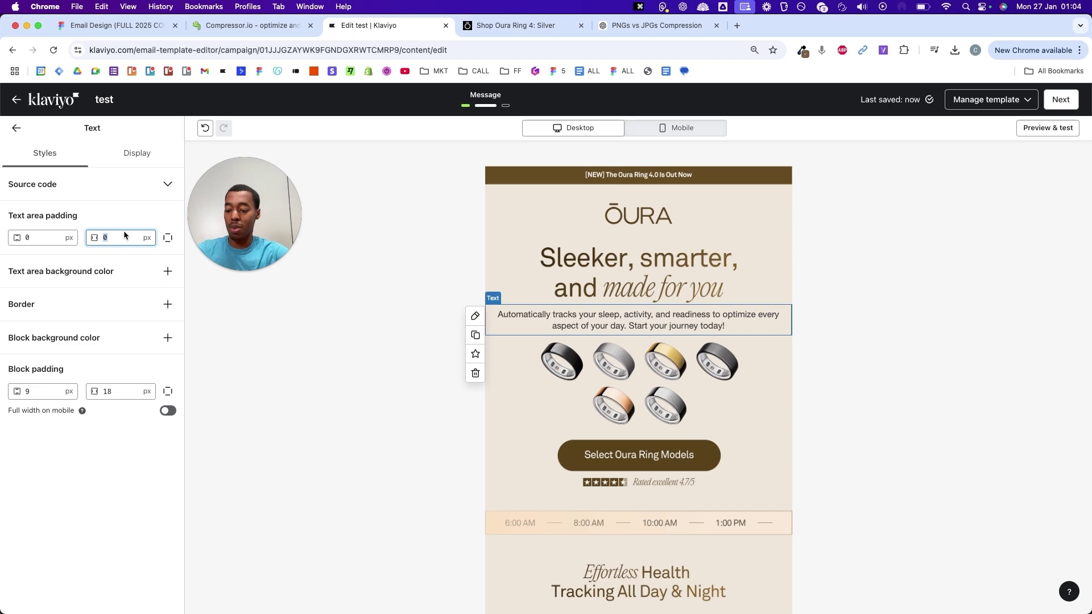
text(95)
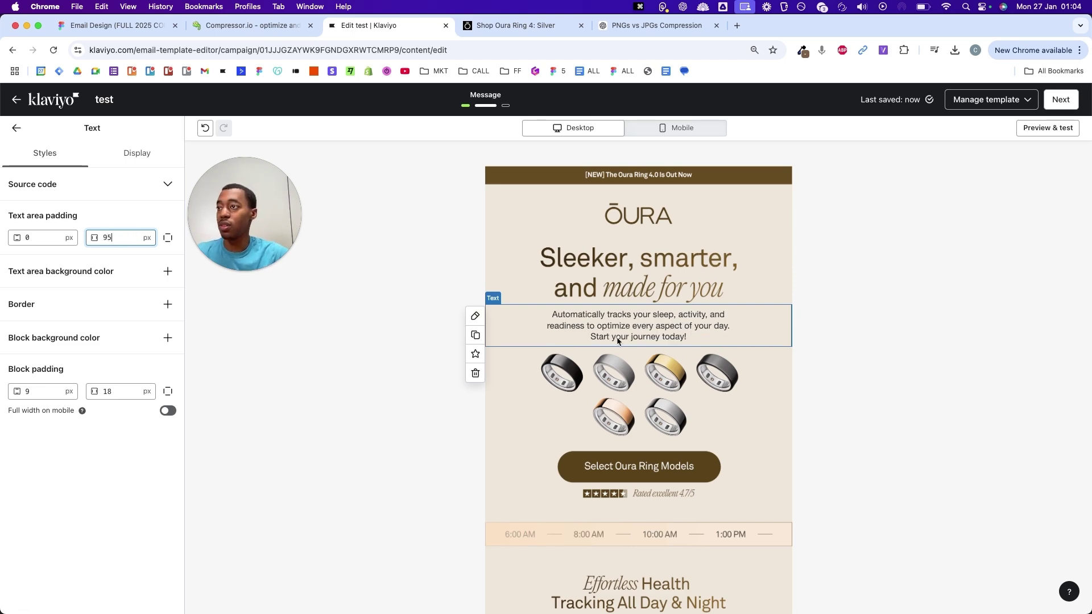
click(901, 363)
scroll(780, 288, down, 5)
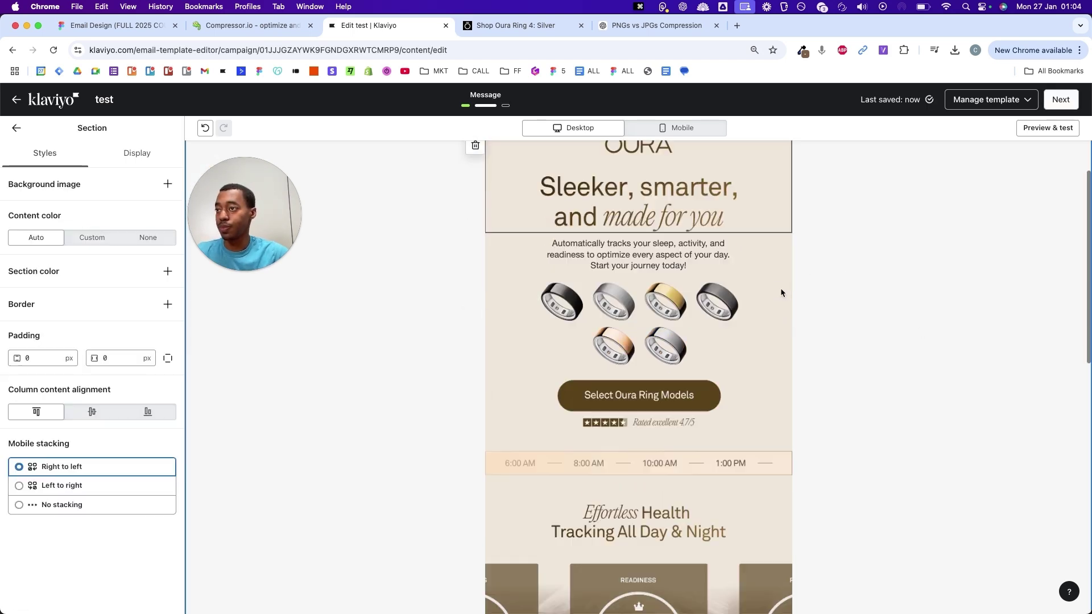
- Duplicate the intro paragraph twice, placing copies under the Effortless Health and Actionable Tips headings
scroll(770, 264, up, 4)
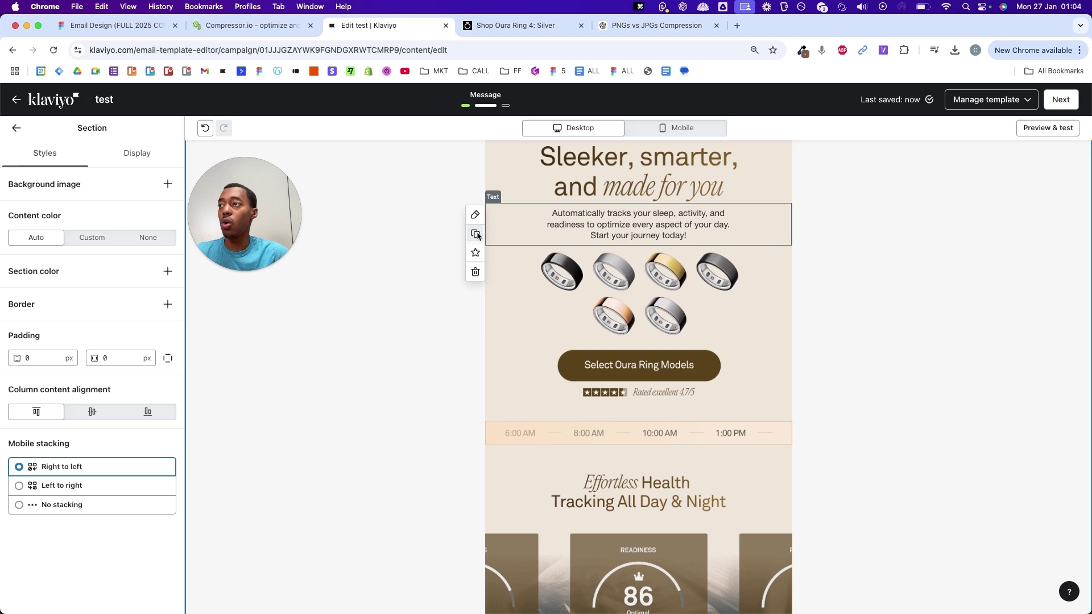
click(478, 235)
mouse_move(613, 255)
mouse_down()
mouse_move(588, 480)
mouse_move(608, 519)
mouse_up()
scroll(634, 412, down, 3)
click(475, 317)
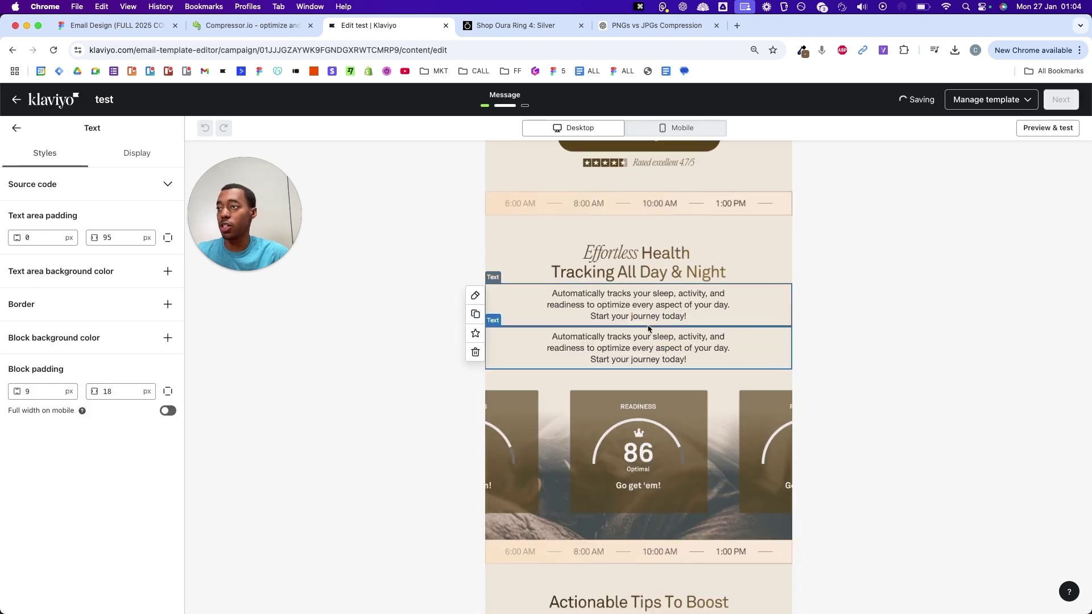
scroll(639, 284, down, 2)
drag(638, 245, 638, 495)
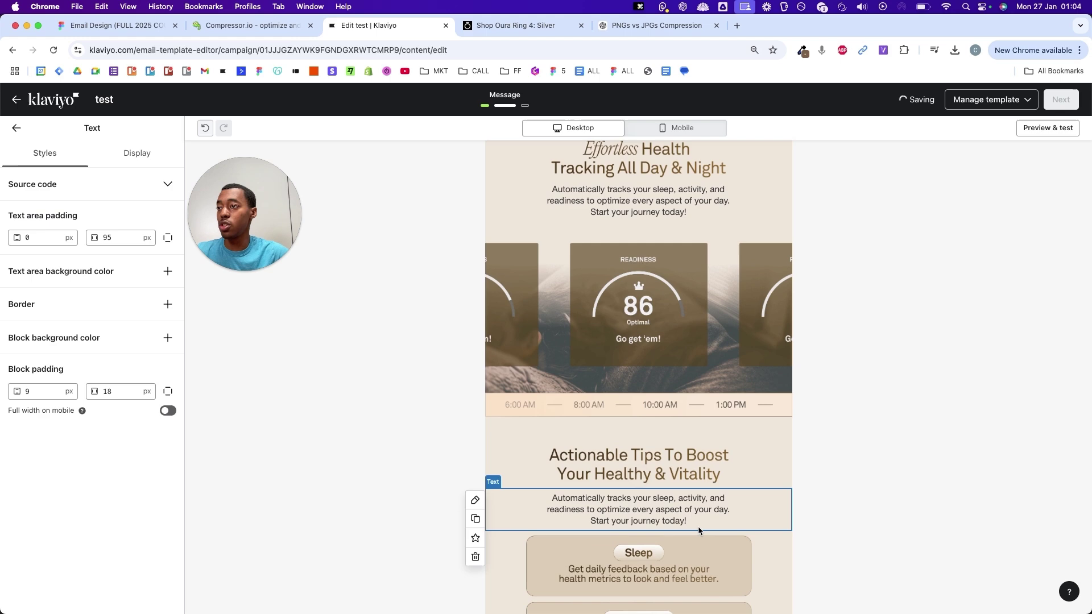
- Replace the Actionable Tips paragraph with Figma's 'Collects and reports data' health-data copy
click(116, 25)
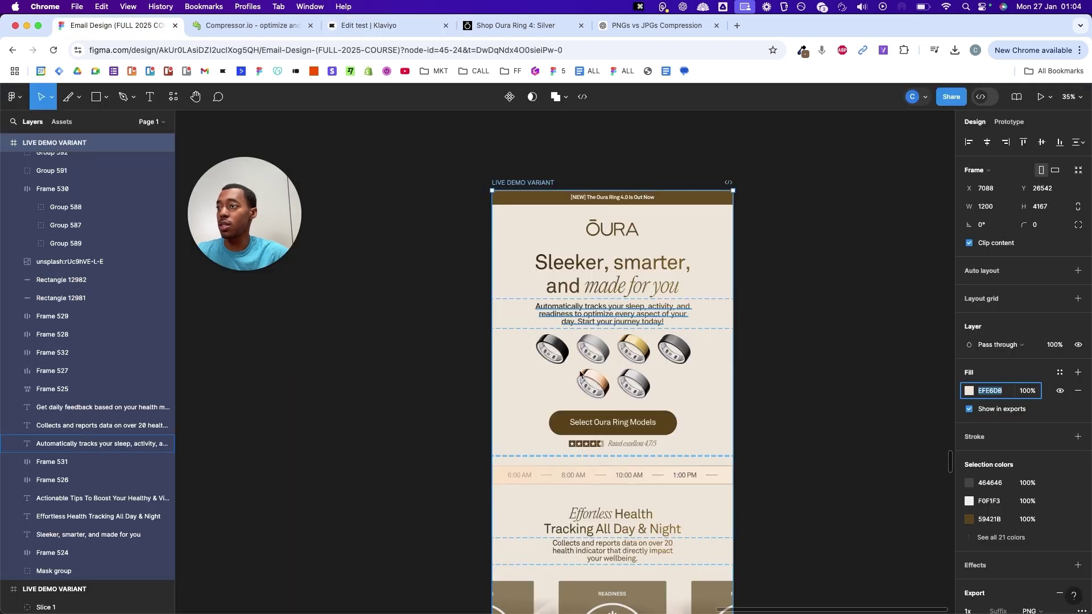
click(630, 548)
key(super+c)
key(super+c)
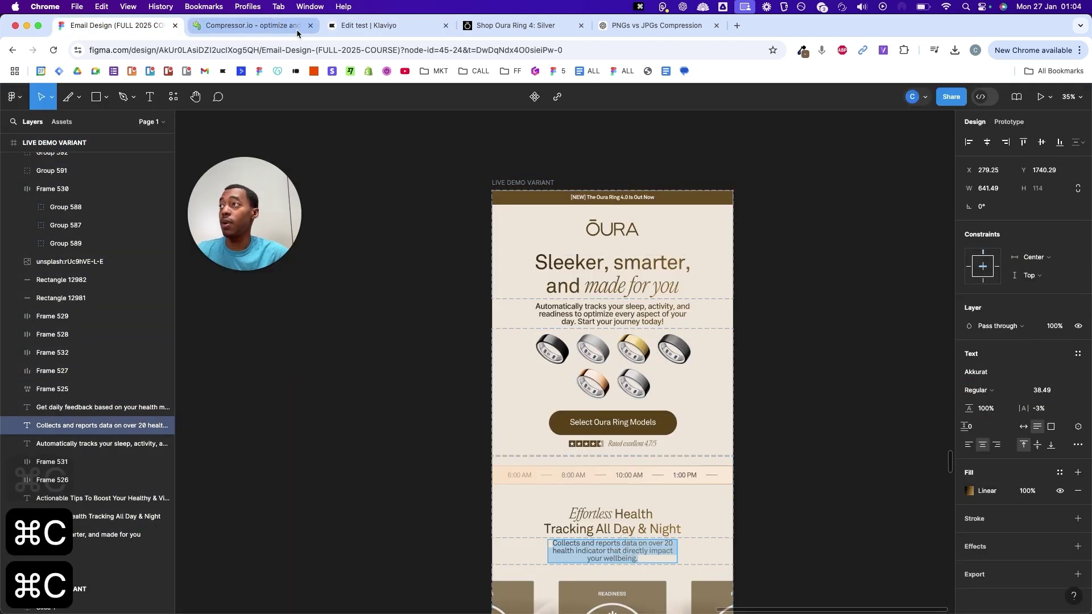
click(369, 26)
double_click(636, 518)
key(super+a)
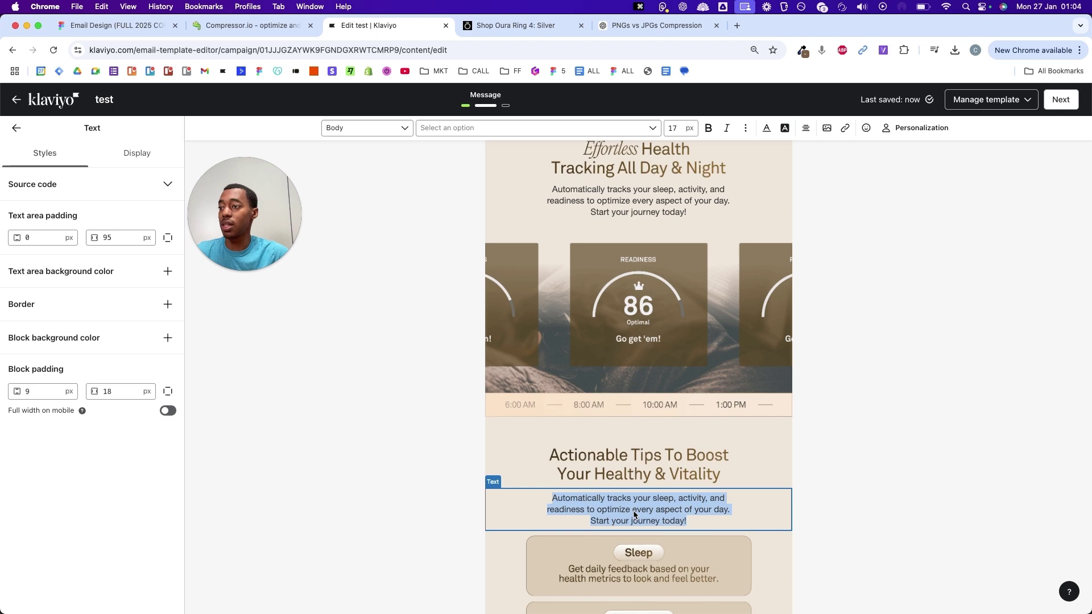
key(super+v)
click(844, 454)
scroll(739, 369, up, 7)
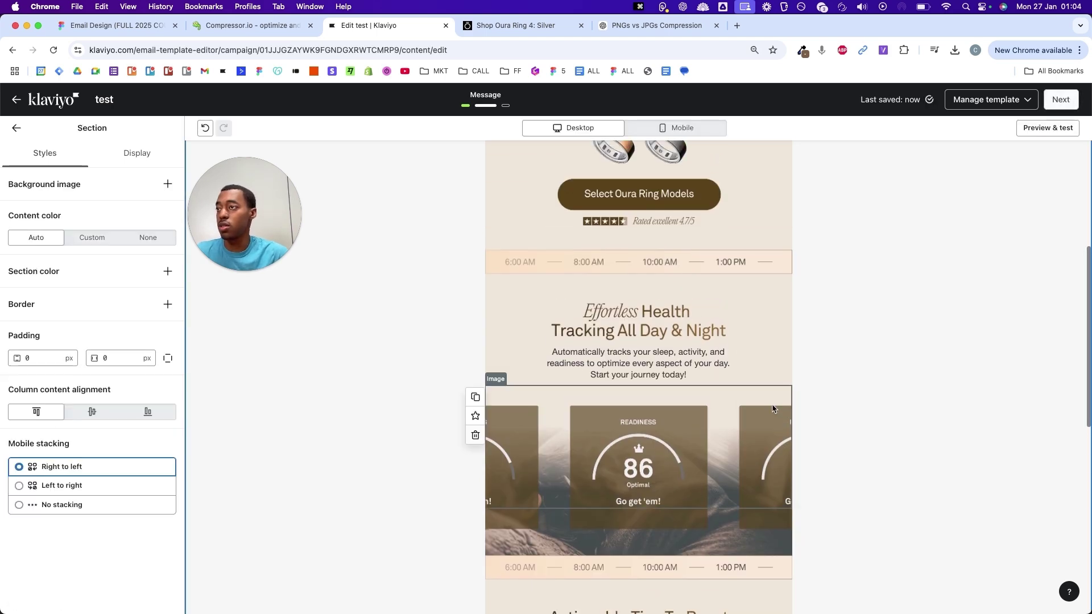
scroll(924, 306, down, 8)
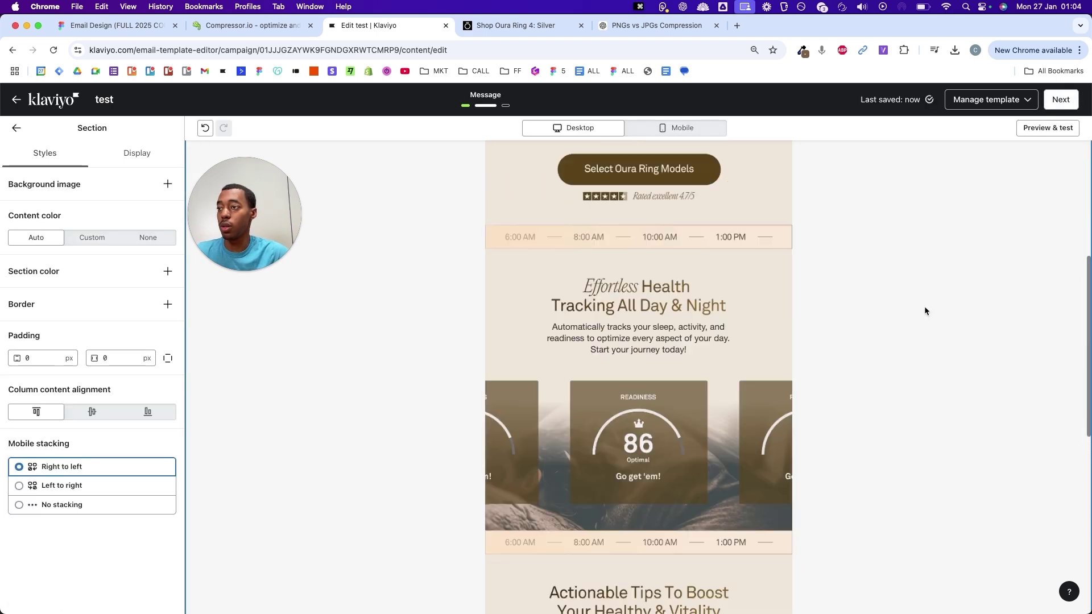
scroll(821, 256, up, 10)
- Copy the Oura Ring 4 Silver product URL and link the hero and rings images to it
click(503, 25)
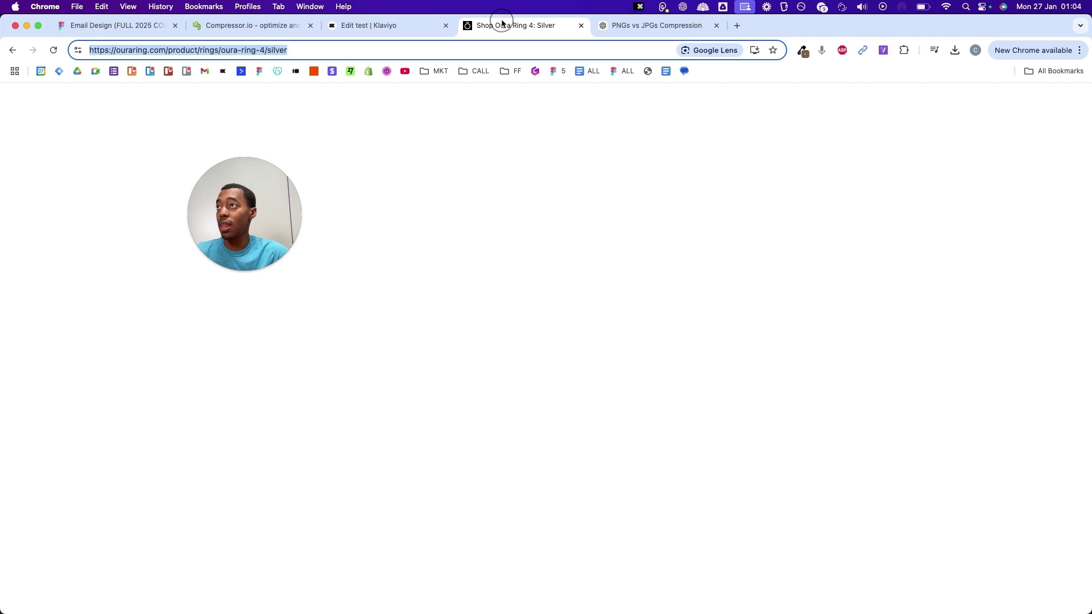
click(434, 55)
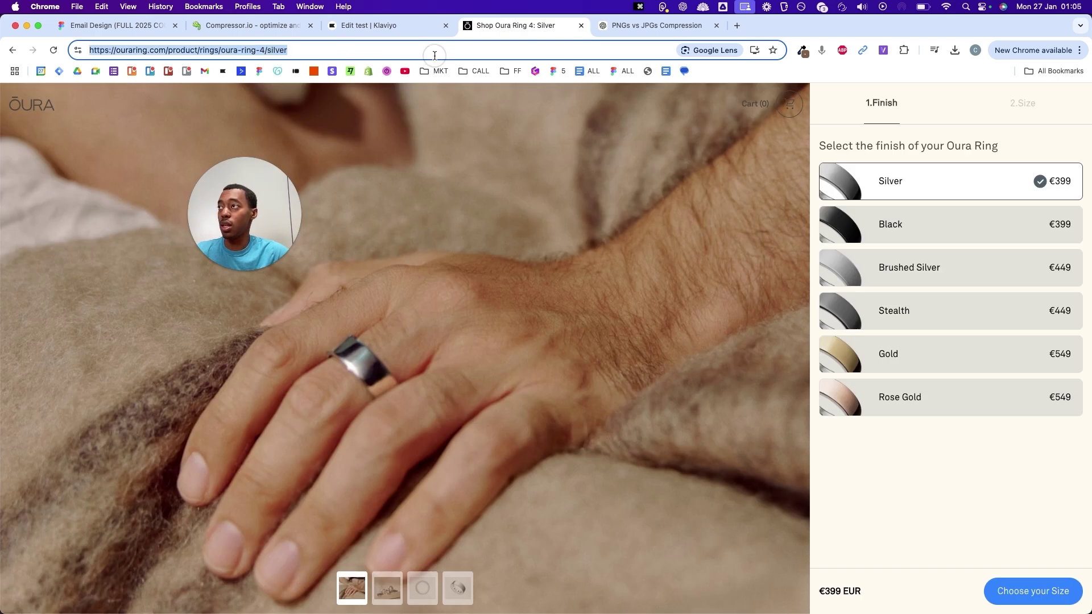
key(super+c)
key(super+c)
key(super+c)
key(super+c)
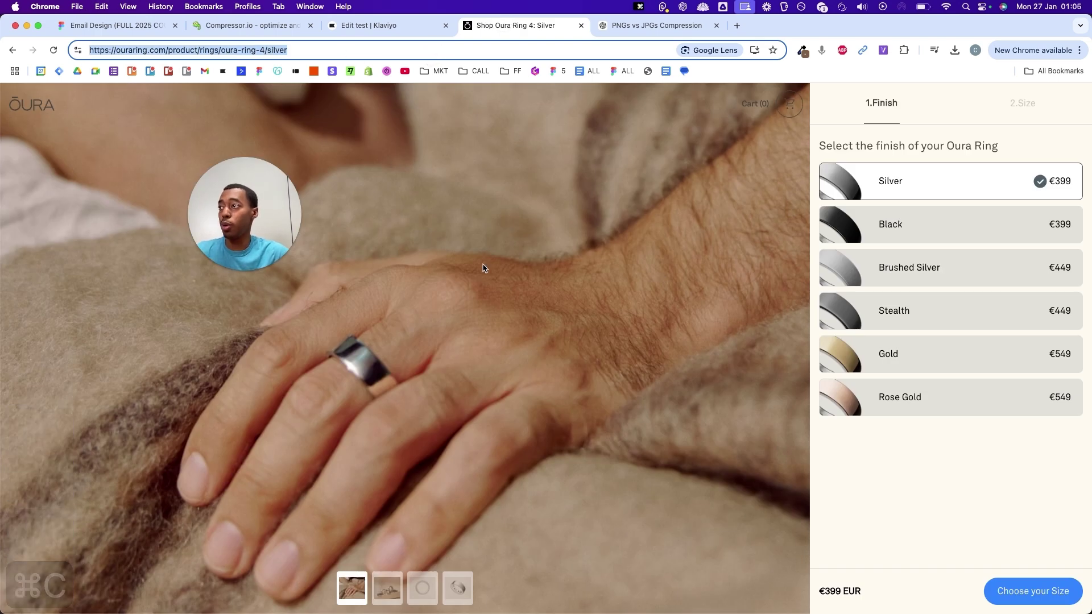
click(364, 26)
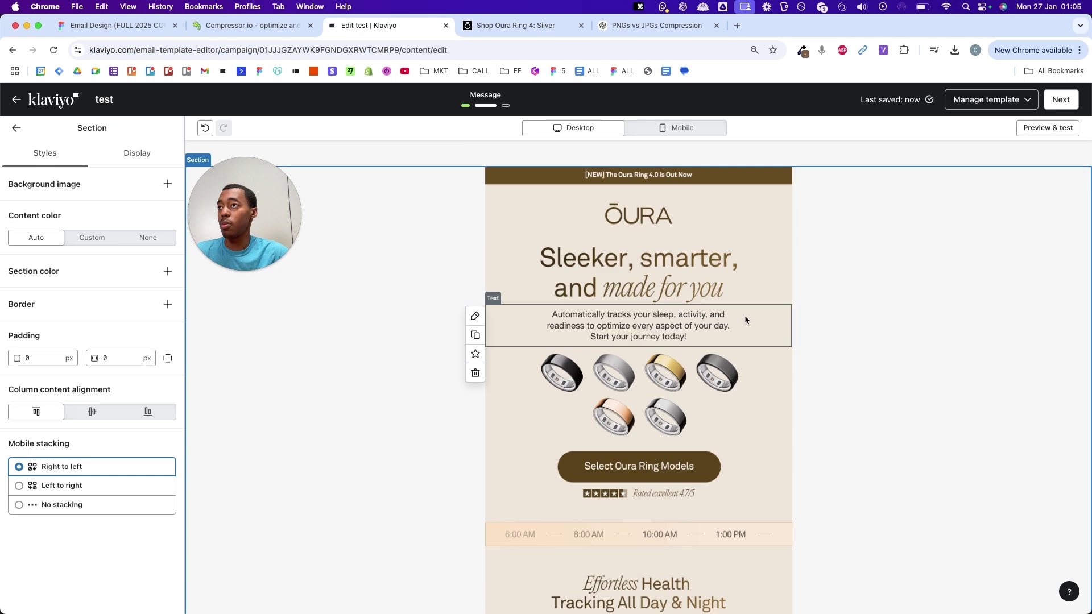
click(678, 203)
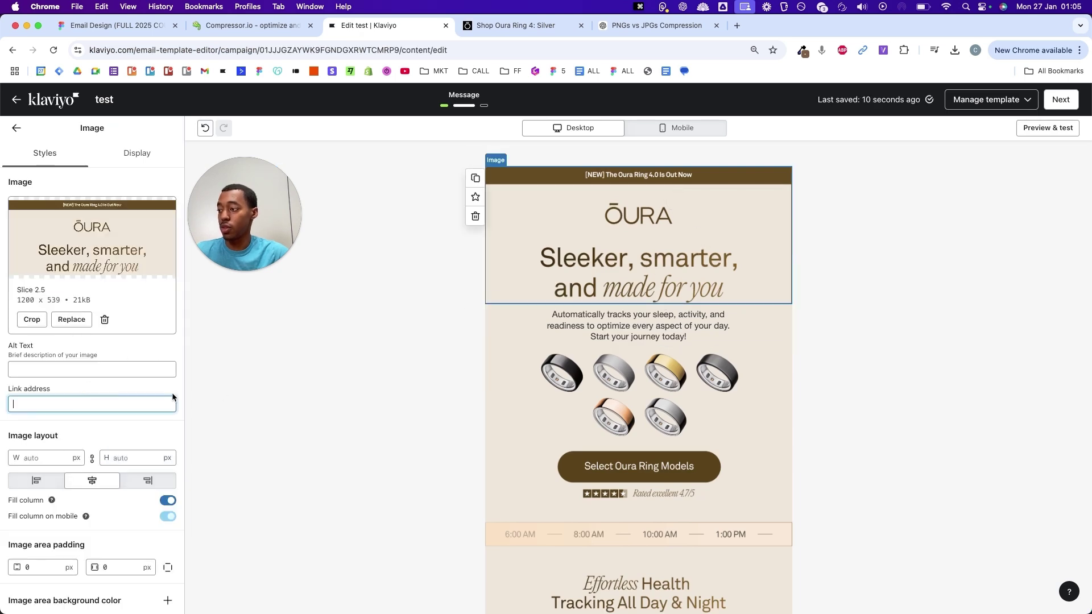
key(super+v)
click(551, 405)
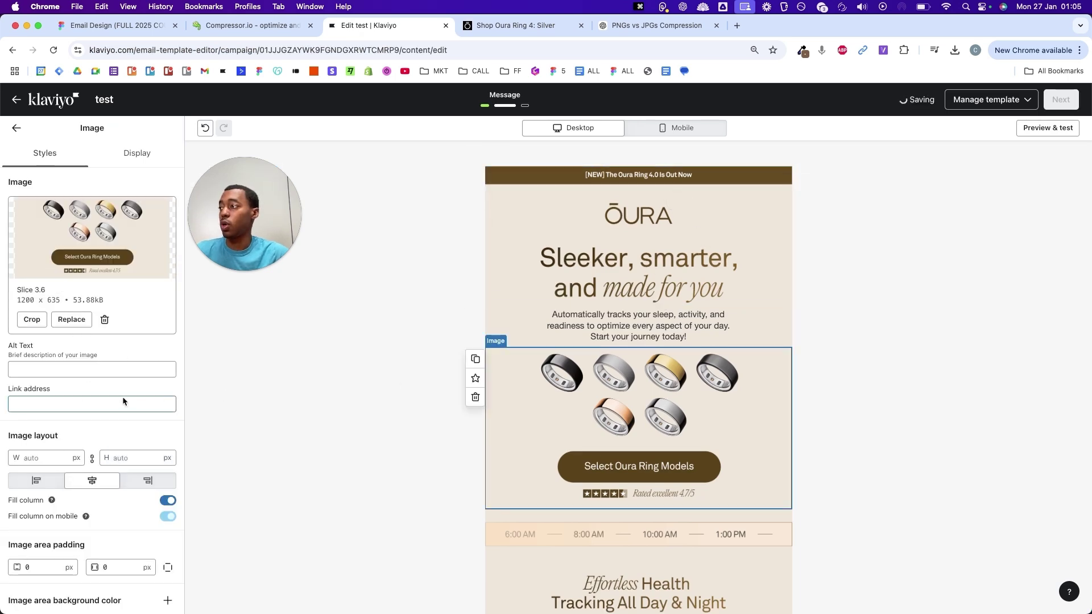
key(super+v)
- Link the Effortless Health timeline, Readiness score and Actionable Tips images to the product page
scroll(569, 318, down, 4)
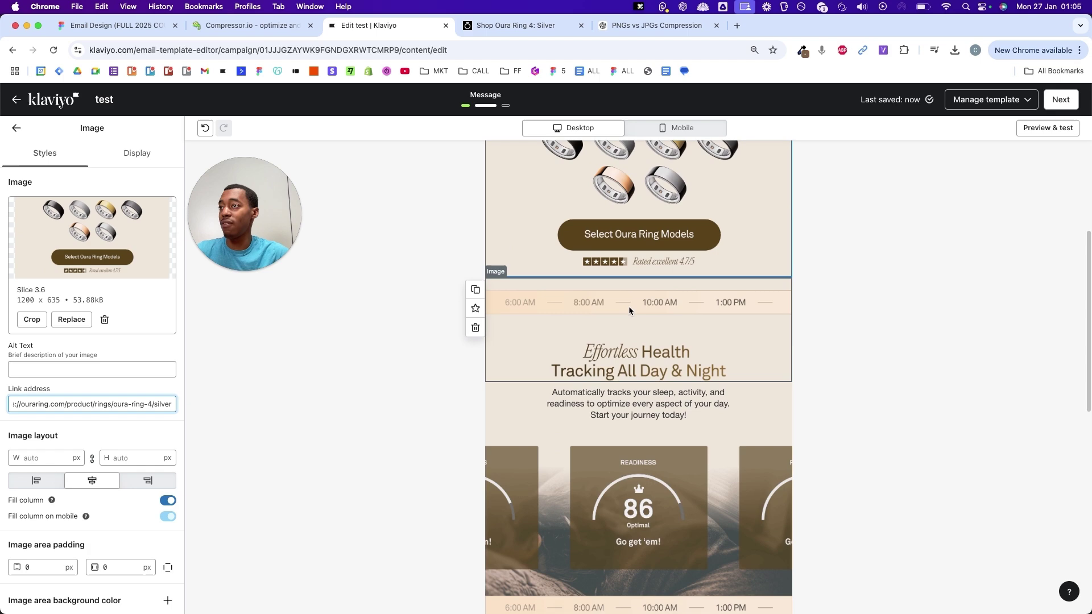
click(630, 306)
click(105, 406)
key(super+v)
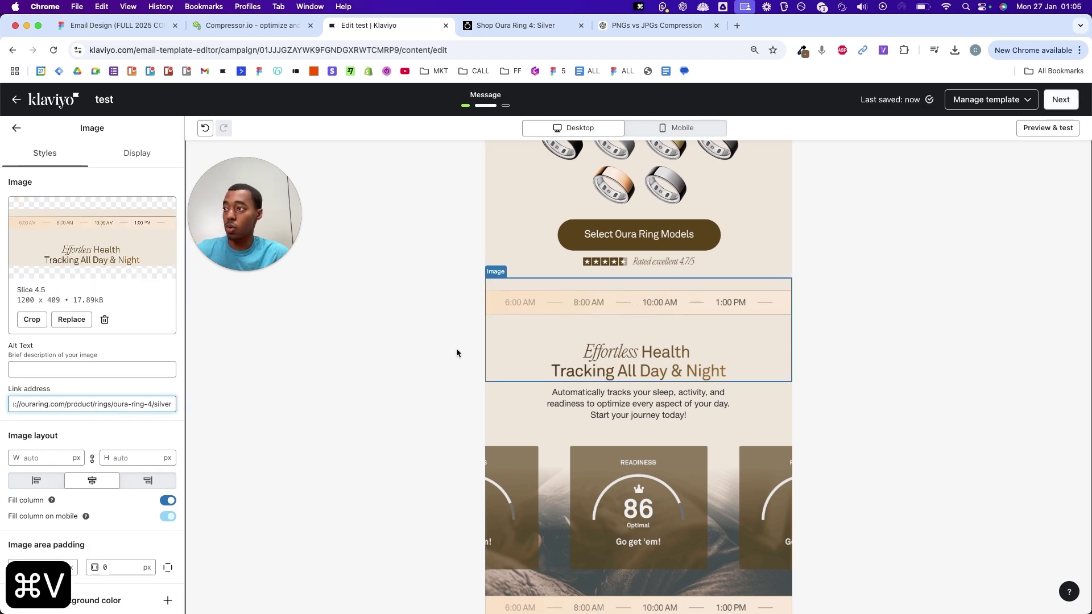
scroll(613, 310, down, 4)
click(614, 310)
click(68, 405)
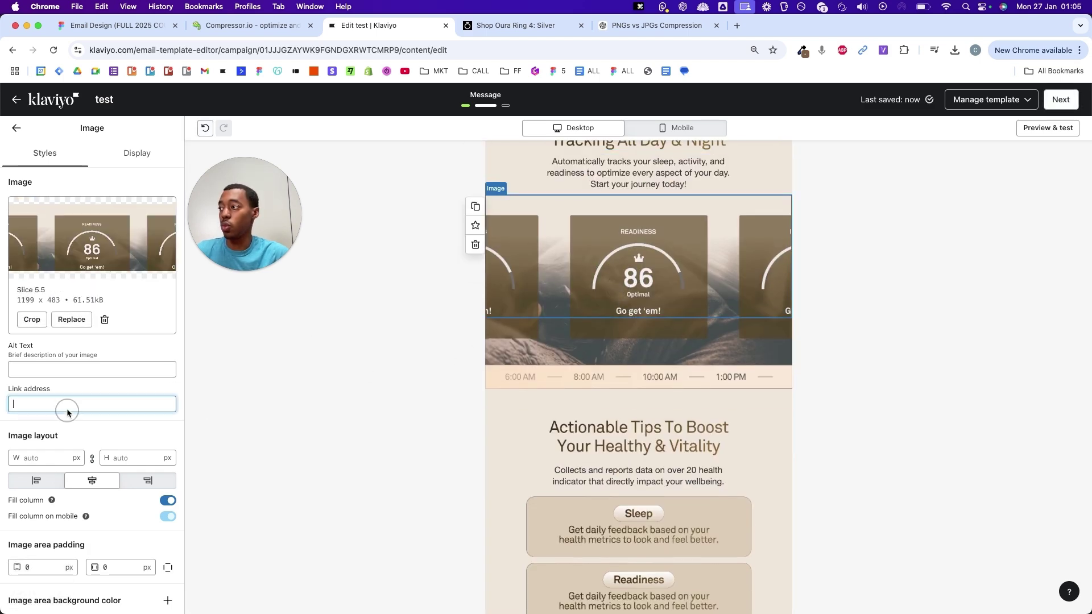
key(super+v)
click(495, 424)
click(96, 403)
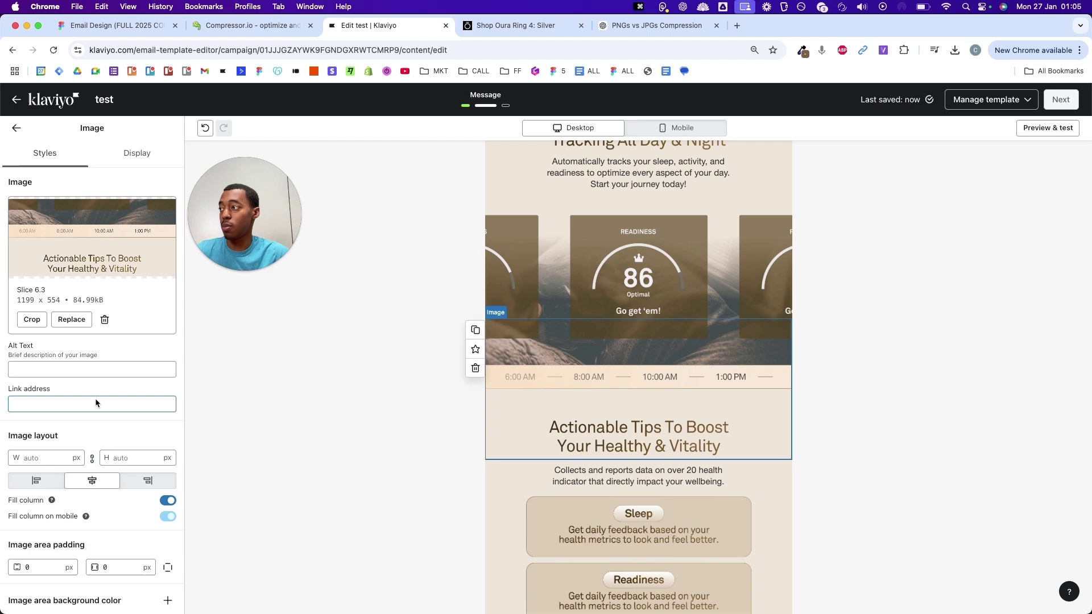
key(super+v)
- Link the Sleep and Readiness cards image to the product page
scroll(840, 219, up, 1)
click(844, 244)
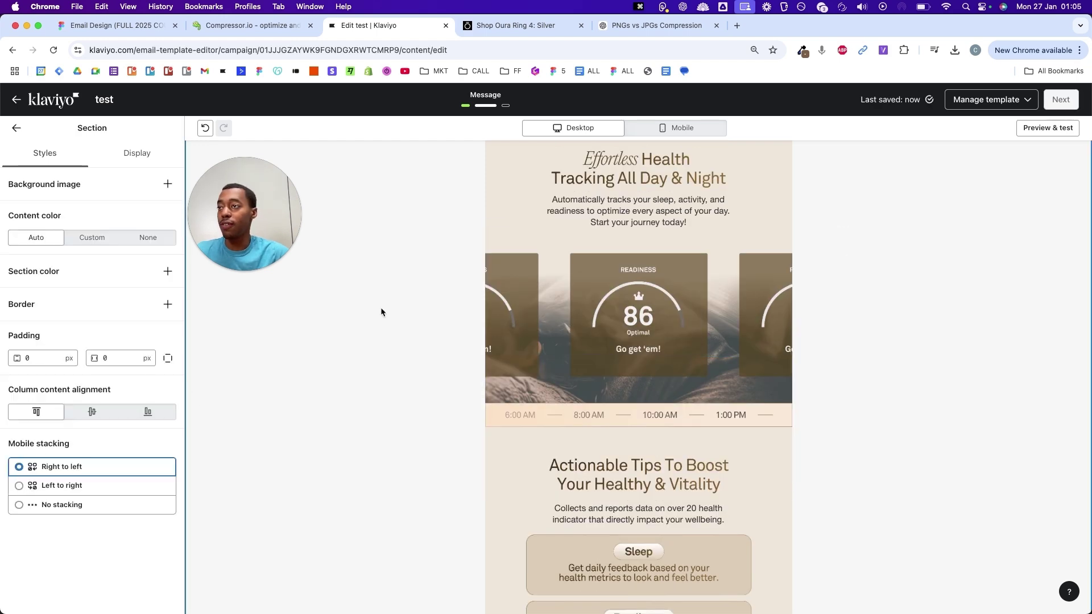
scroll(637, 296, down, 3)
click(550, 309)
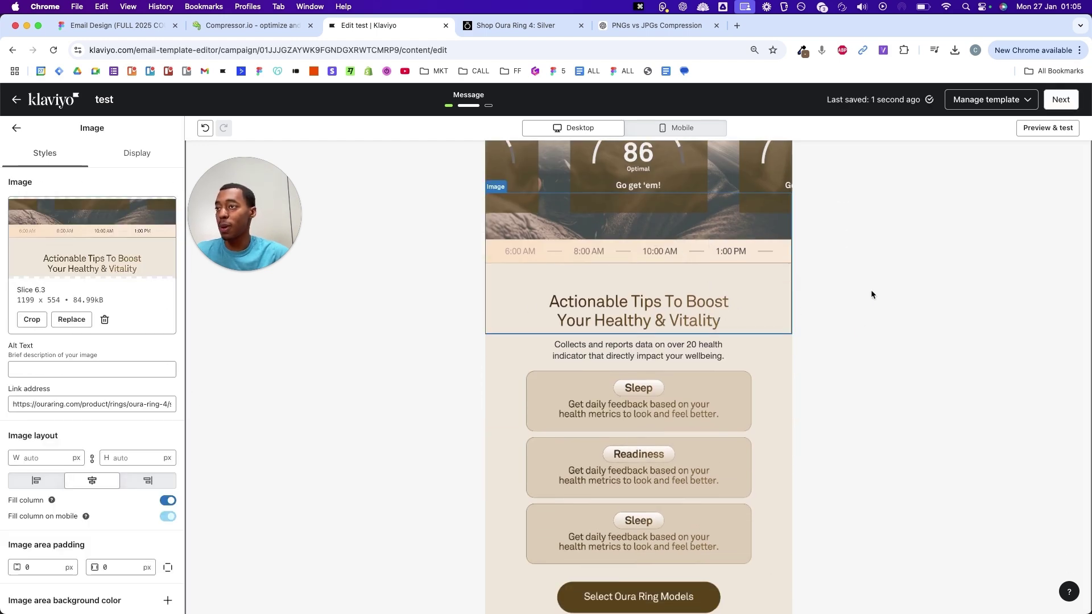
scroll(862, 281, down, 3)
click(598, 241)
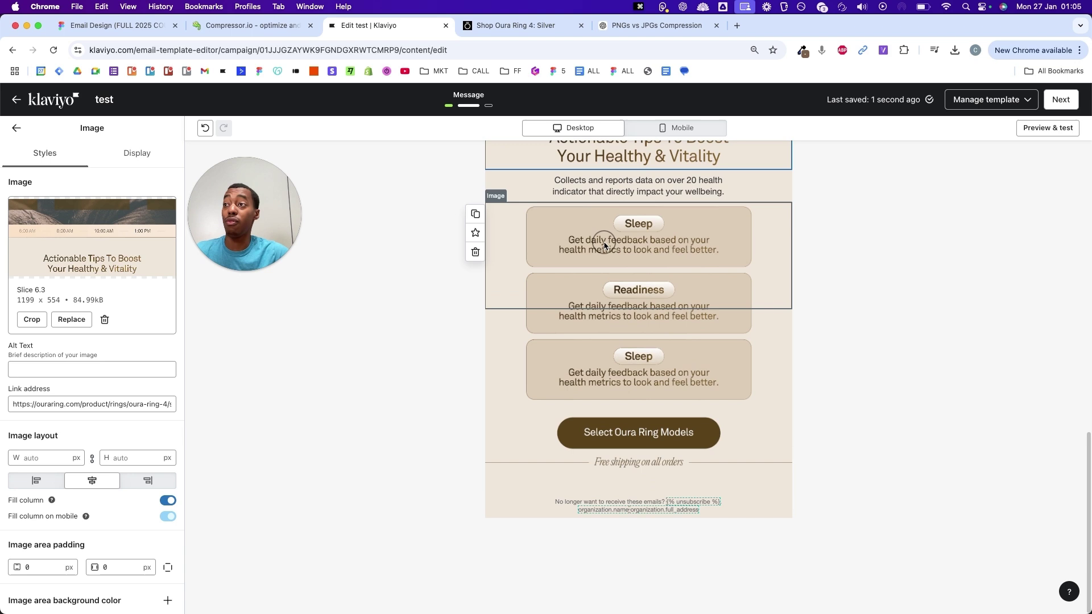
click(119, 405)
key(super+v)
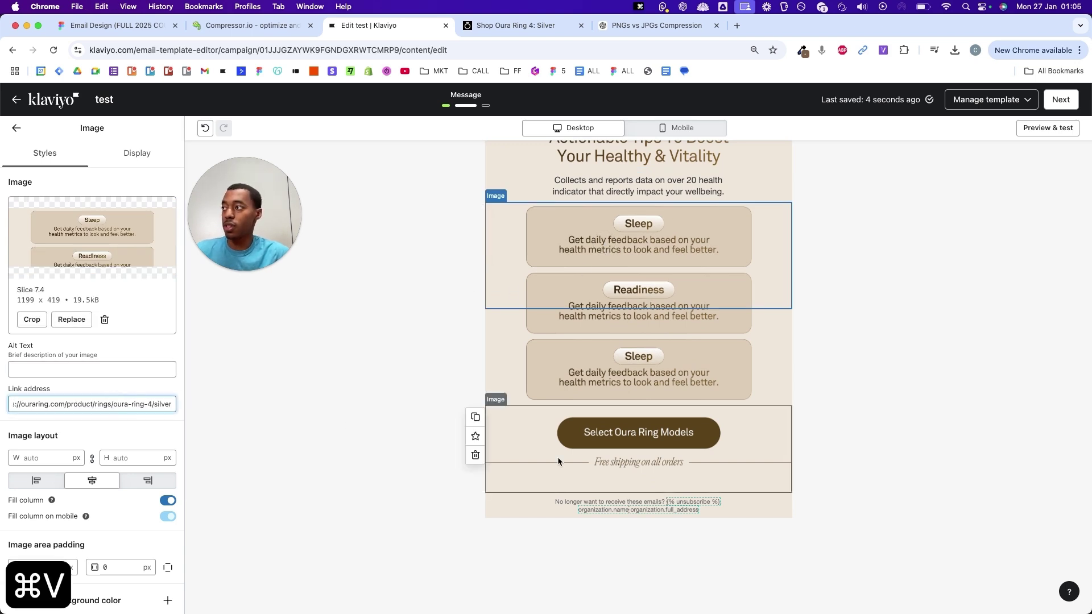
- Link the lower Sleep card and Select Oura Ring Models button images to the product page
click(644, 331)
click(51, 370)
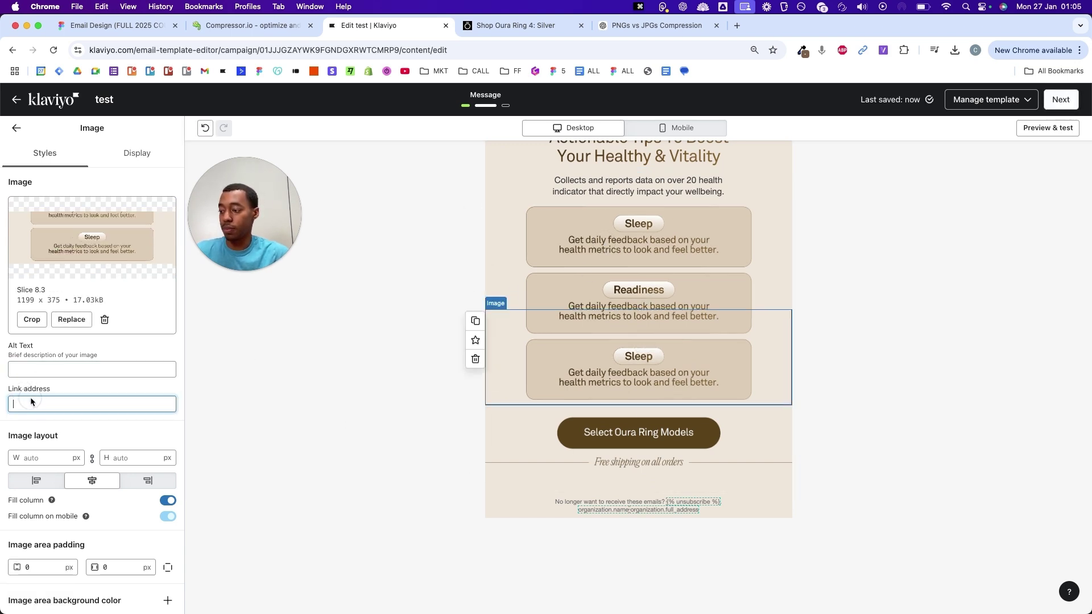
key(super+v)
click(610, 423)
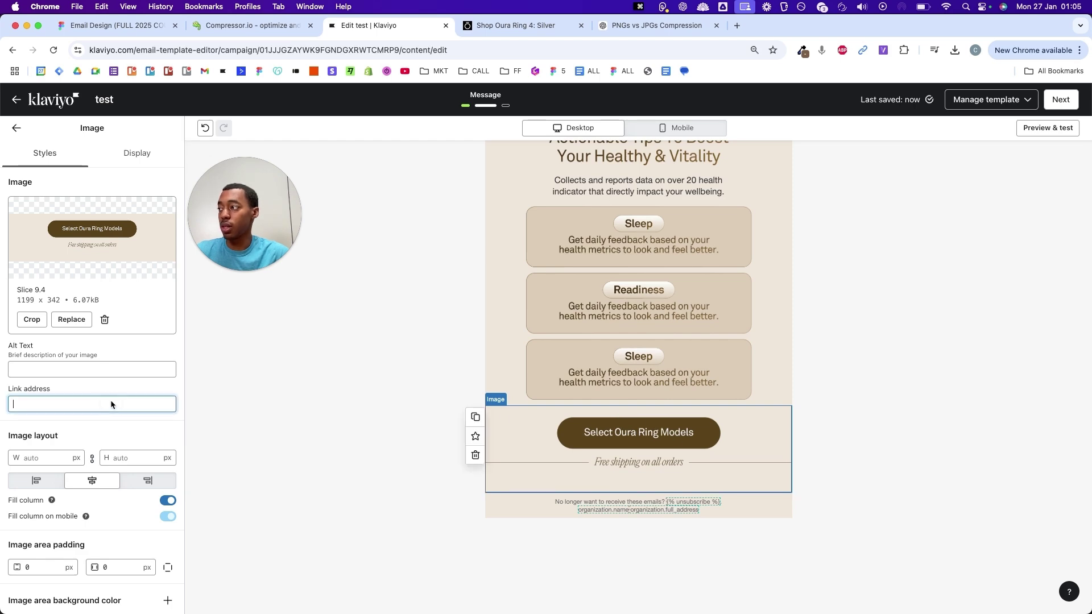
key(super+v)
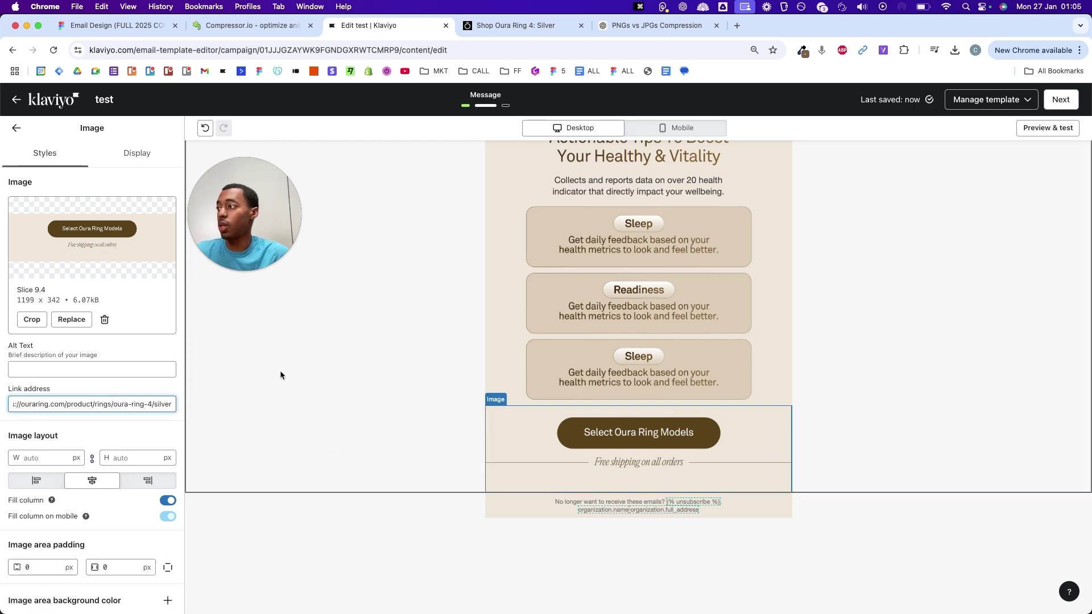
scroll(391, 341, up, 15)
click(593, 234)
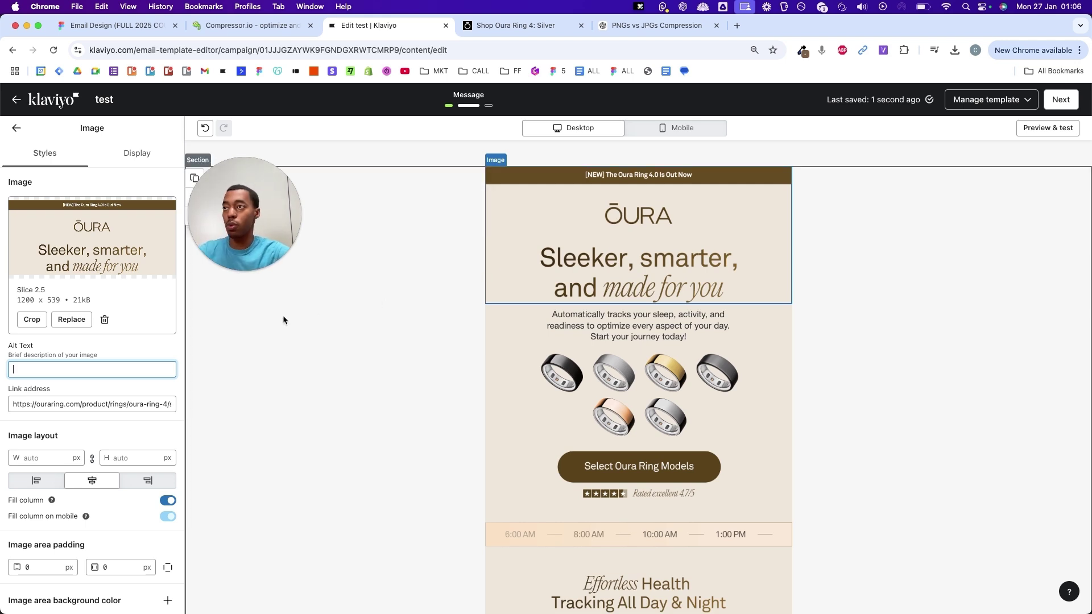
- Enter 'Sleek, smarter and made for you' as alt text and copy the Effortless Health heading from Figma
text(Slee)
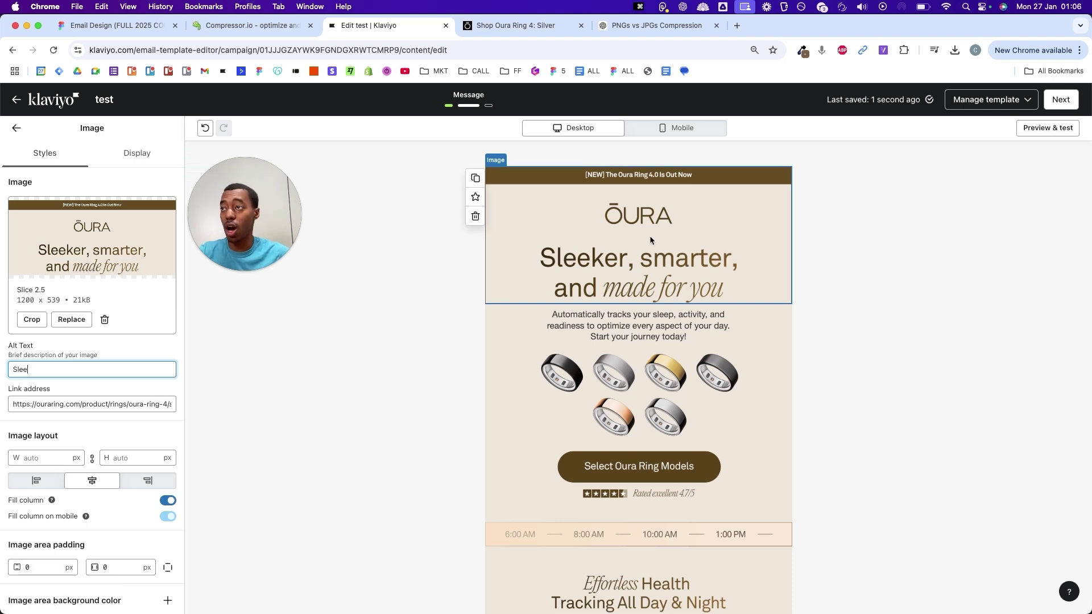
text(k)
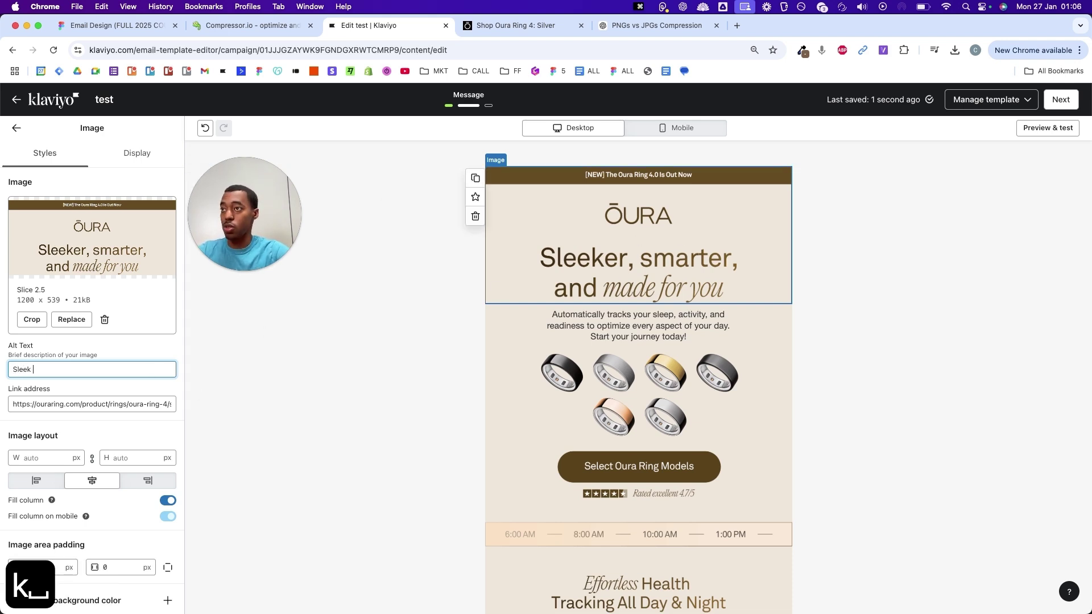
text(, smar)
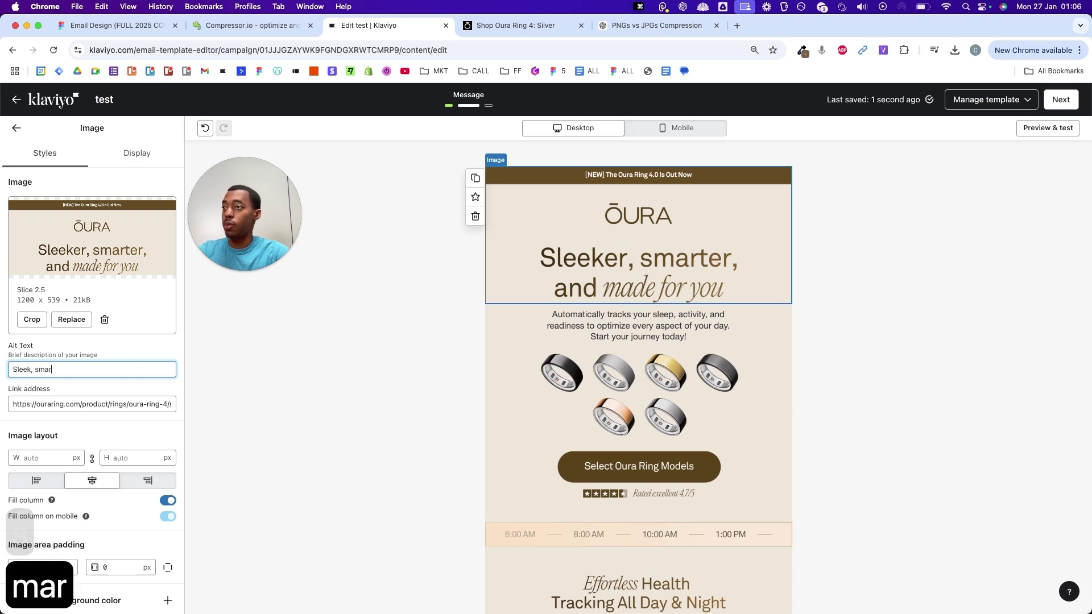
text(ter and made )
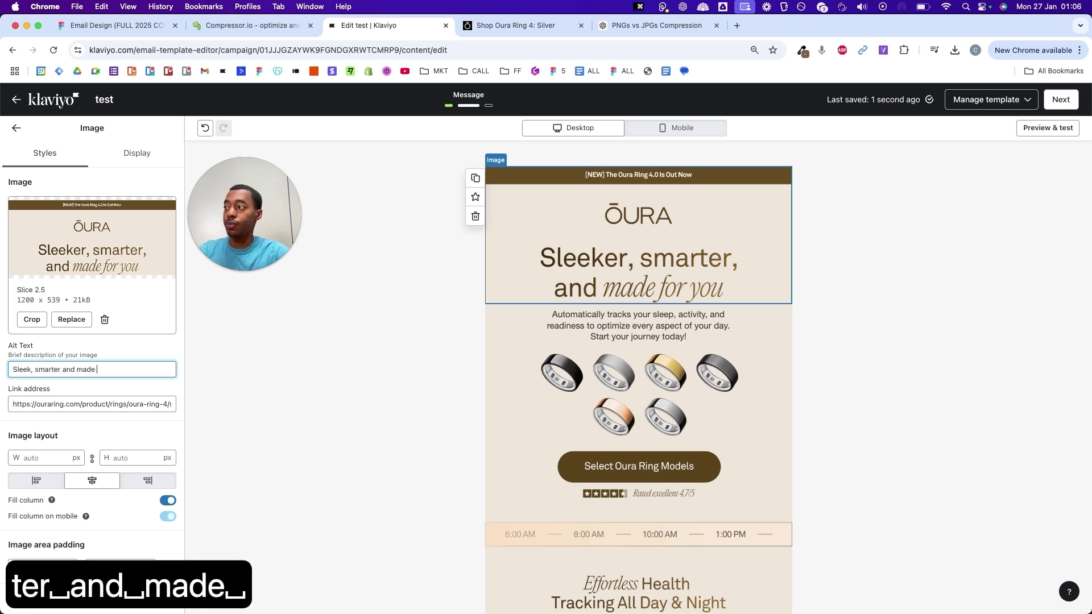
text(for you)
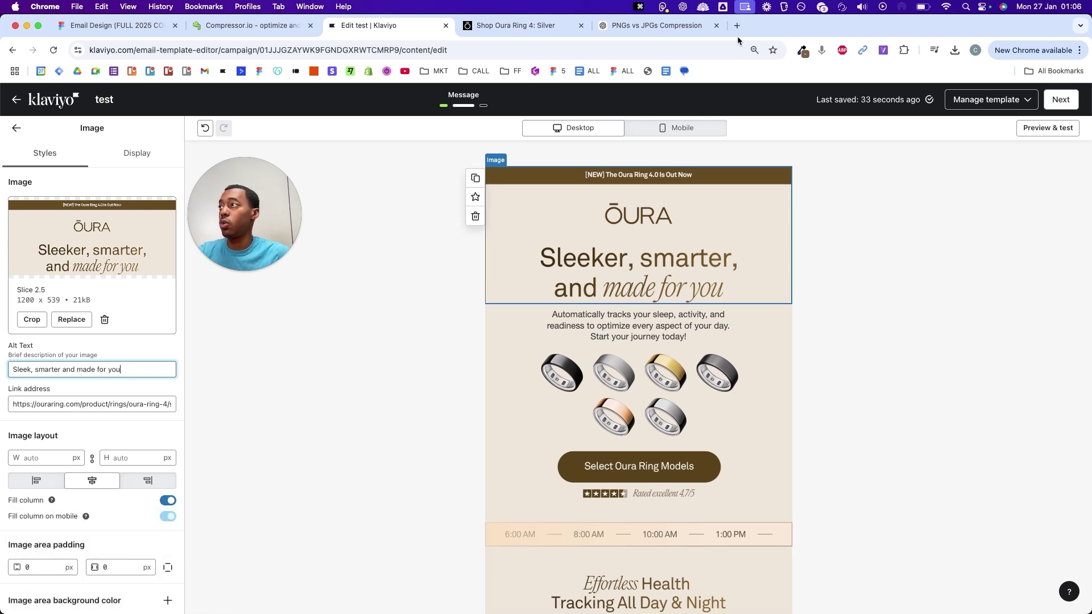
click(142, 26)
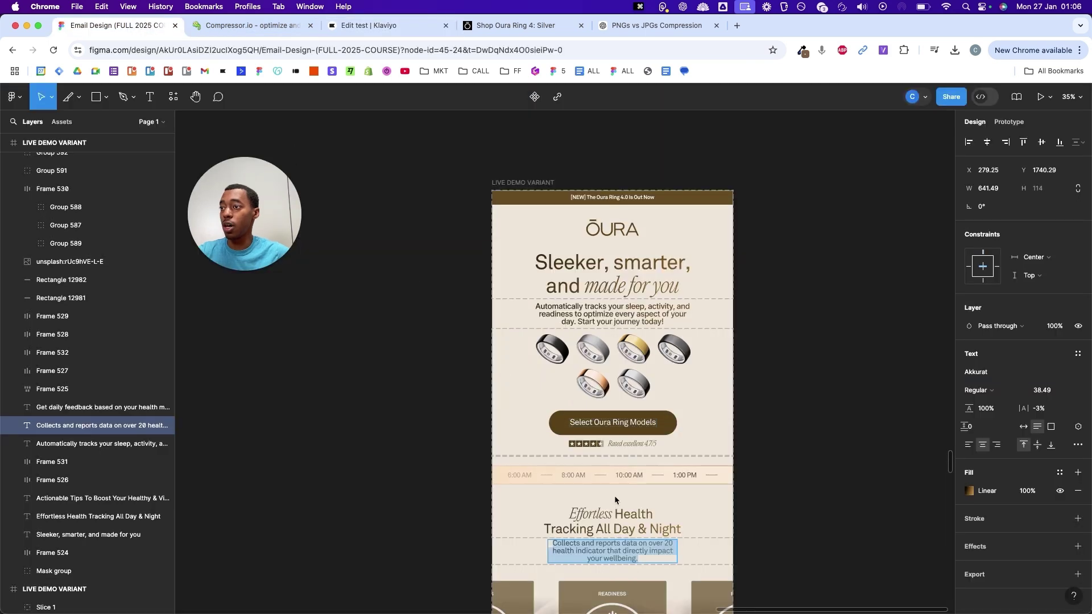
triple_click(616, 514)
key(super+c)
key(super+c)
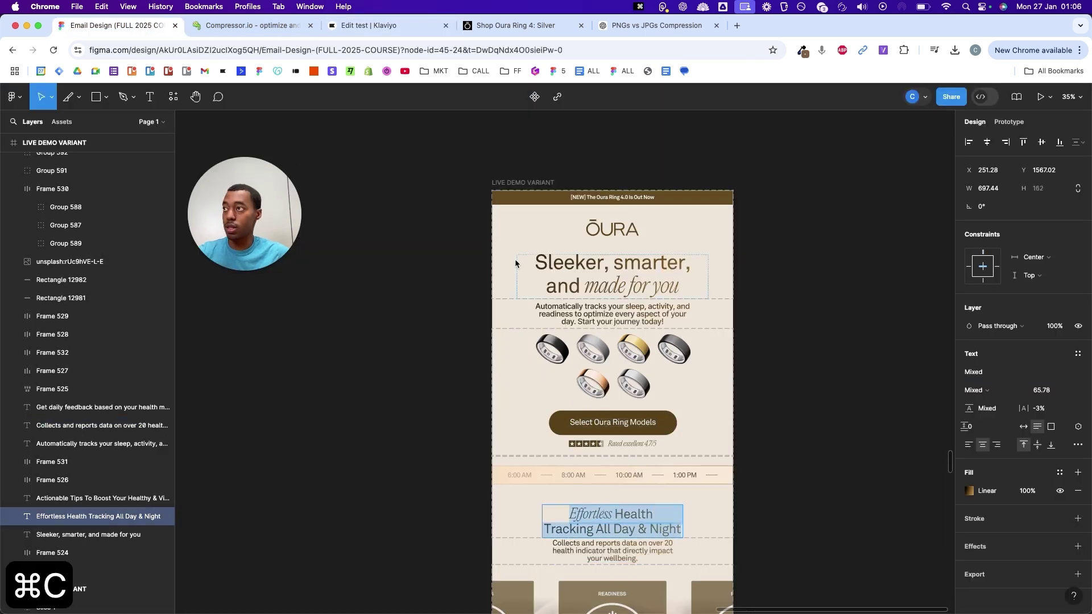
click(364, 26)
scroll(643, 429, down, 5)
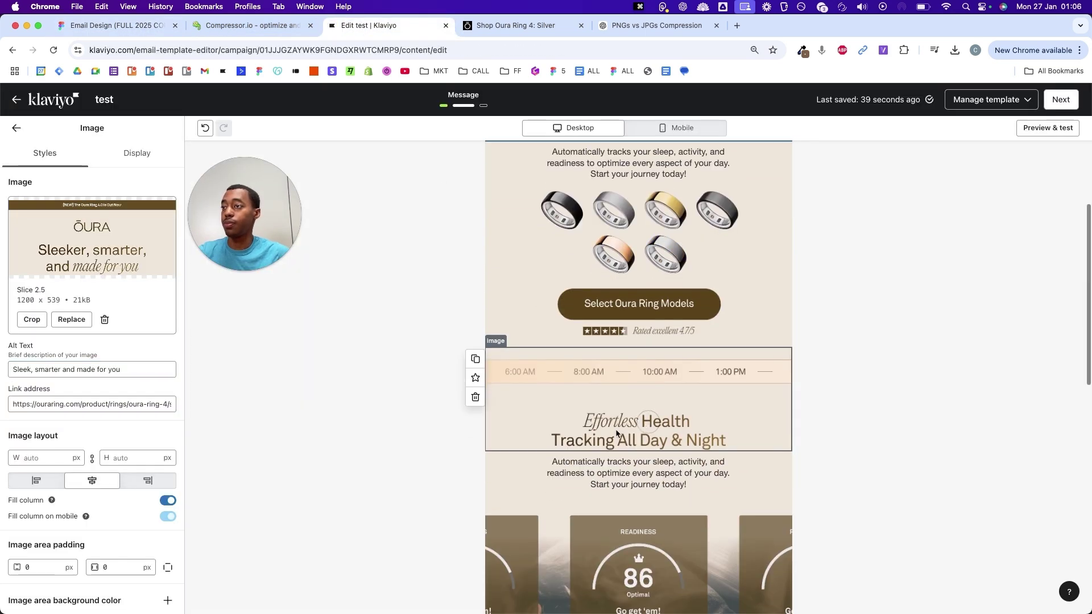
click(527, 318)
- Give the Actionable Tips image its Figma heading text as alt text
key(super+1)
scroll(604, 301, down, 10)
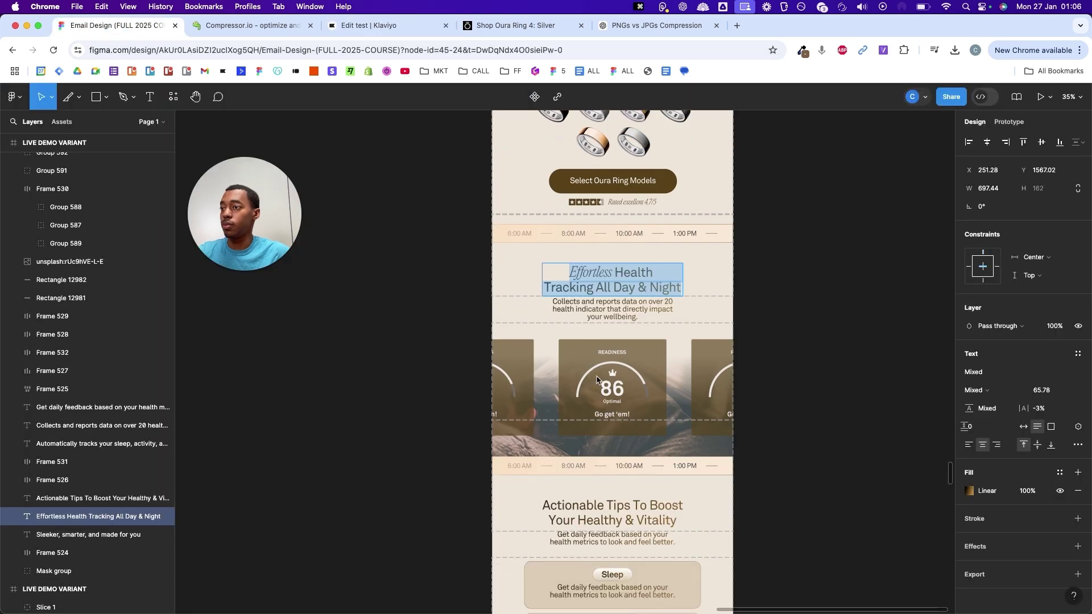
triple_click(604, 301)
key(super+c)
key(super+c)
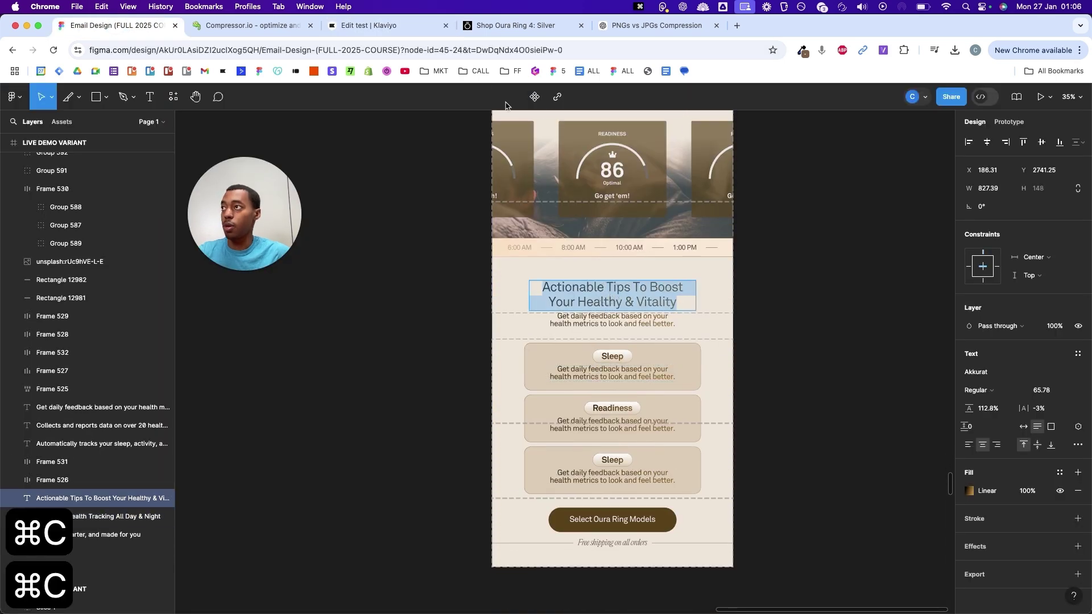
click(385, 28)
scroll(626, 342, down, 5)
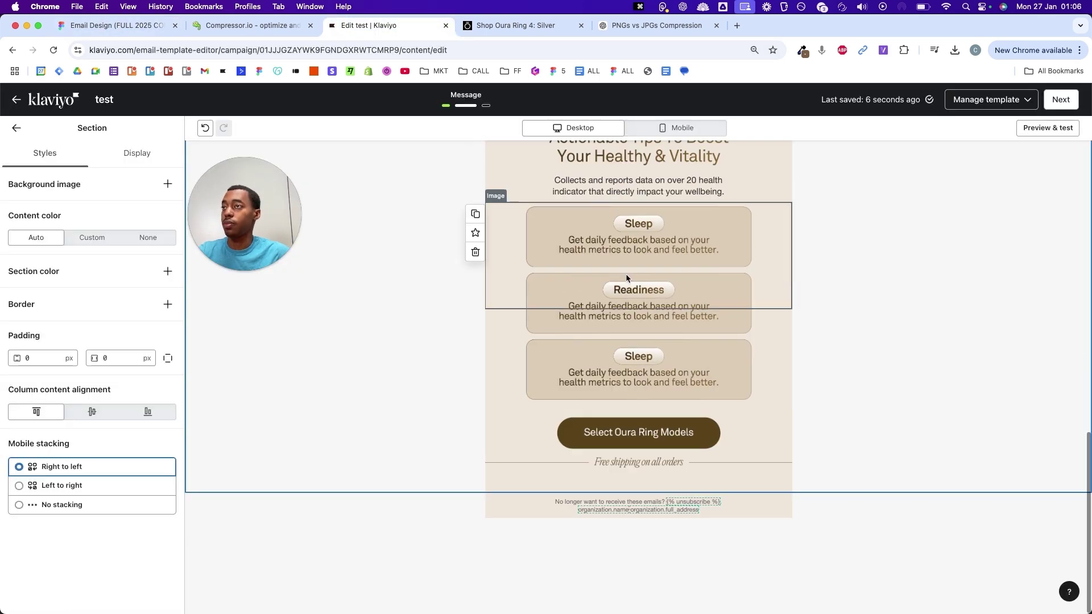
scroll(604, 293, up, 5)
click(604, 293)
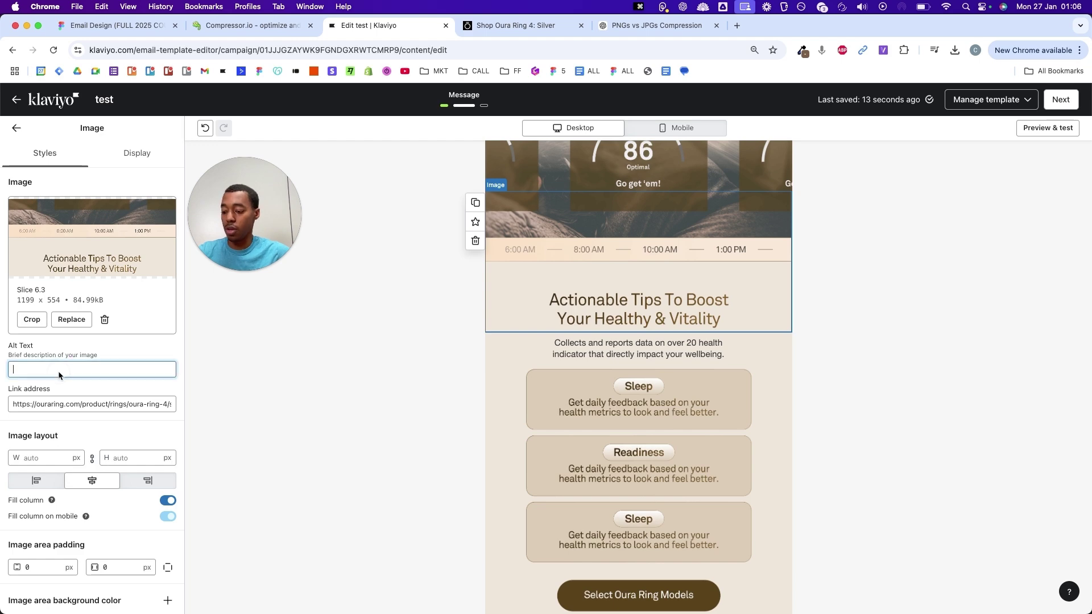
key(super+v)
click(343, 388)
- Copy the Sleep card's Figma description for the Sleep/Readiness card image's alt text
scroll(566, 291, down, 3)
click(566, 291)
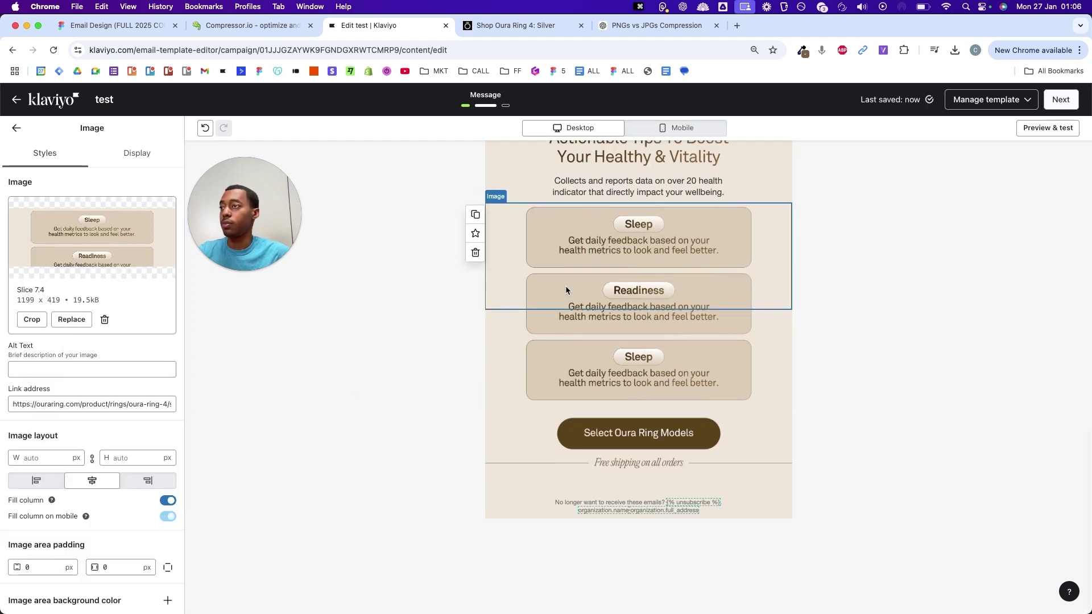
click(106, 375)
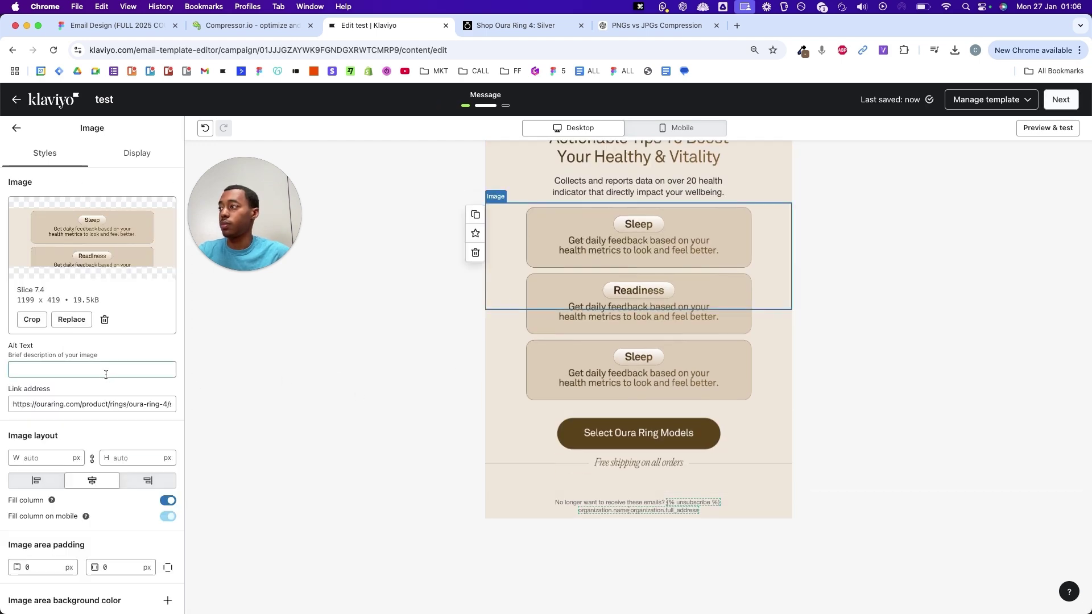
click(119, 25)
click(614, 374)
key(super+c)
key(super+c)
key(super+c)
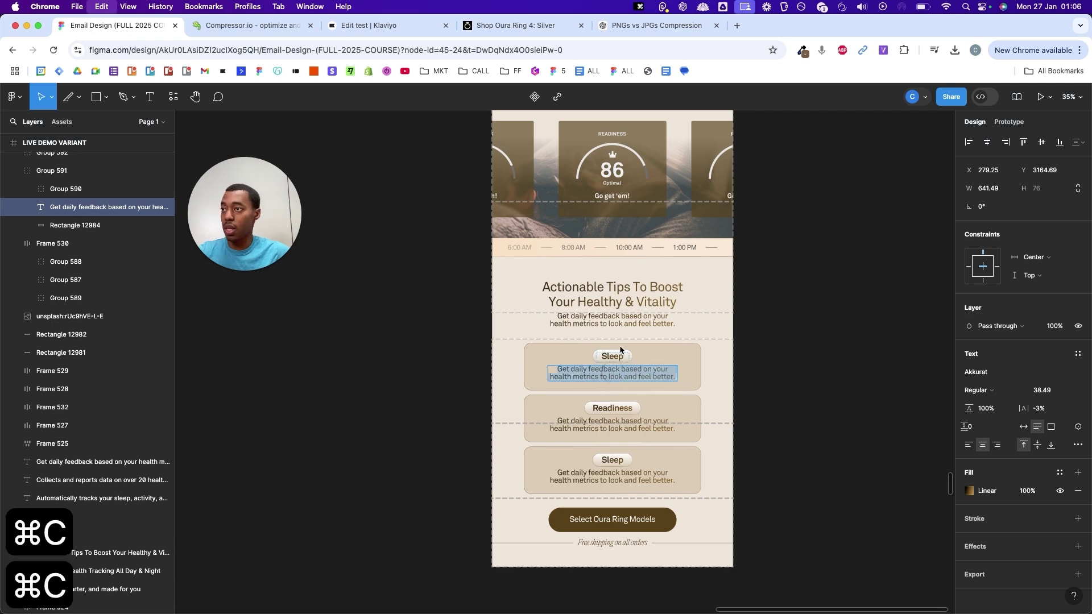
click(387, 25)
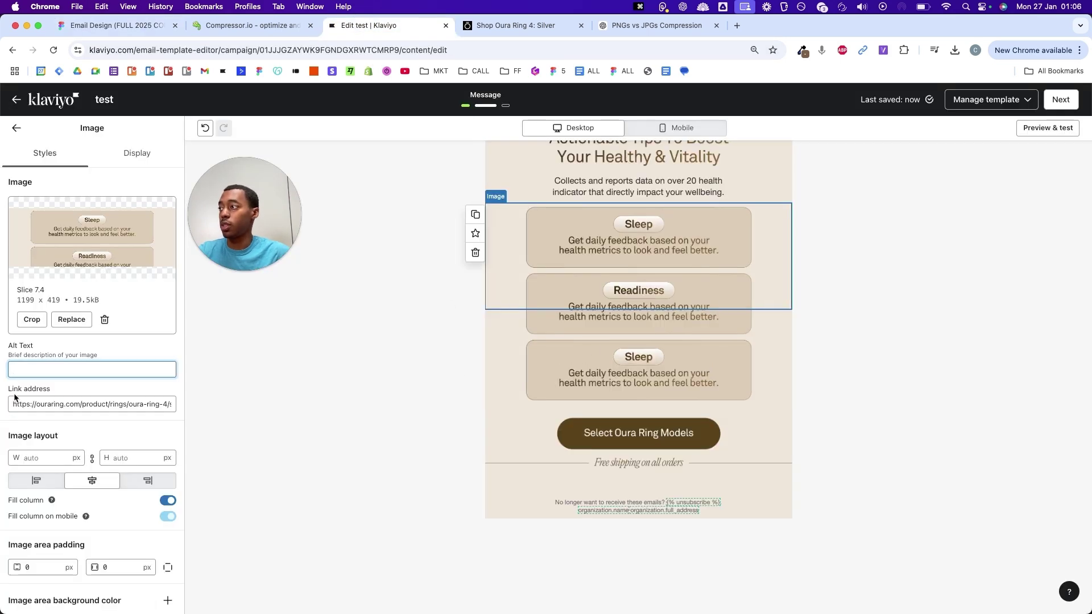
- Paste the third card's text ('…based on your health metrics to look and feel better.') as the card image's alt text
click(123, 25)
click(653, 468)
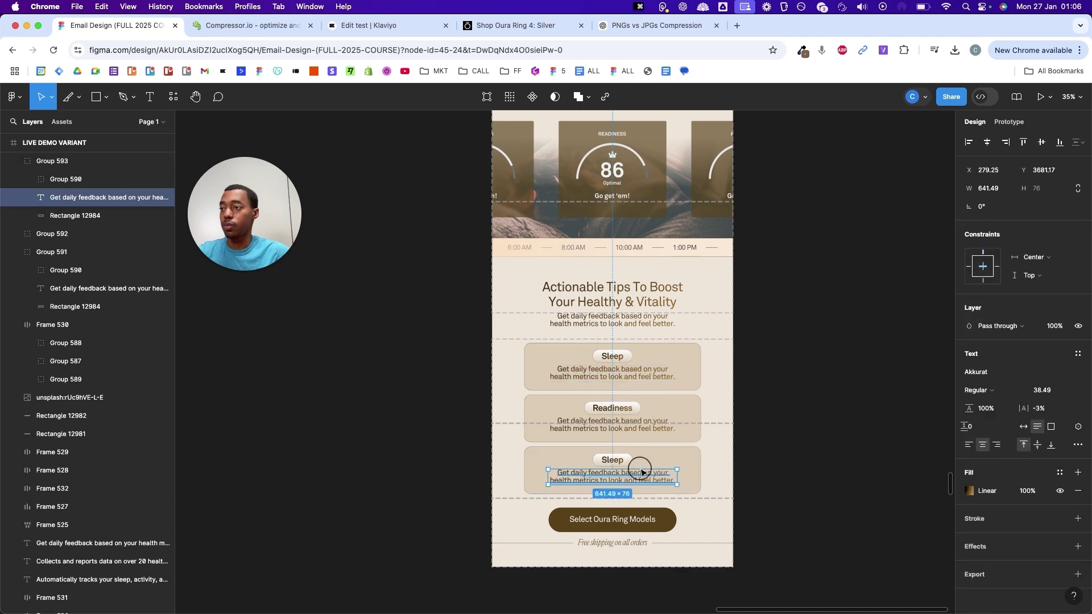
double_click(640, 472)
key(super+c)
key(super+c)
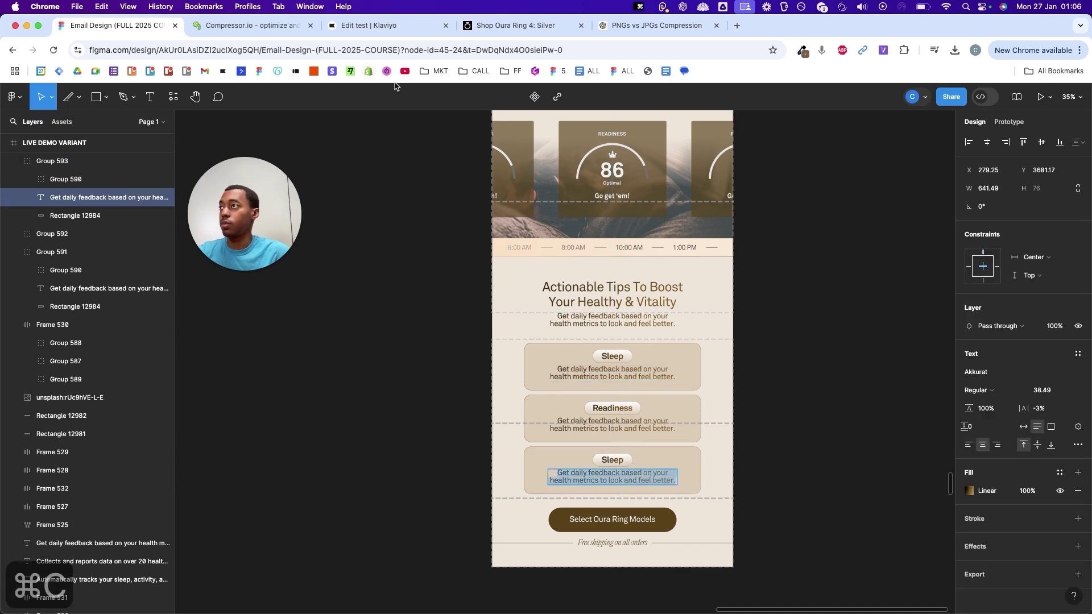
click(398, 25)
click(638, 432)
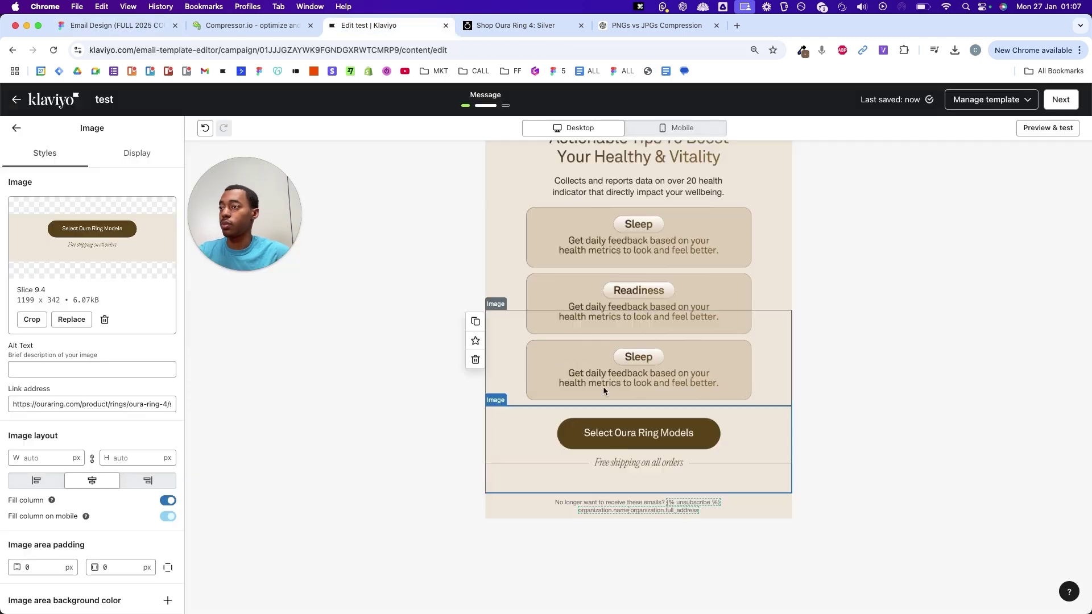
click(91, 369)
key(super+v)
- Type 'All rings avaial' as the ring lineup image's alt text, then deselect the images
scroll(576, 398, up, 10)
click(568, 398)
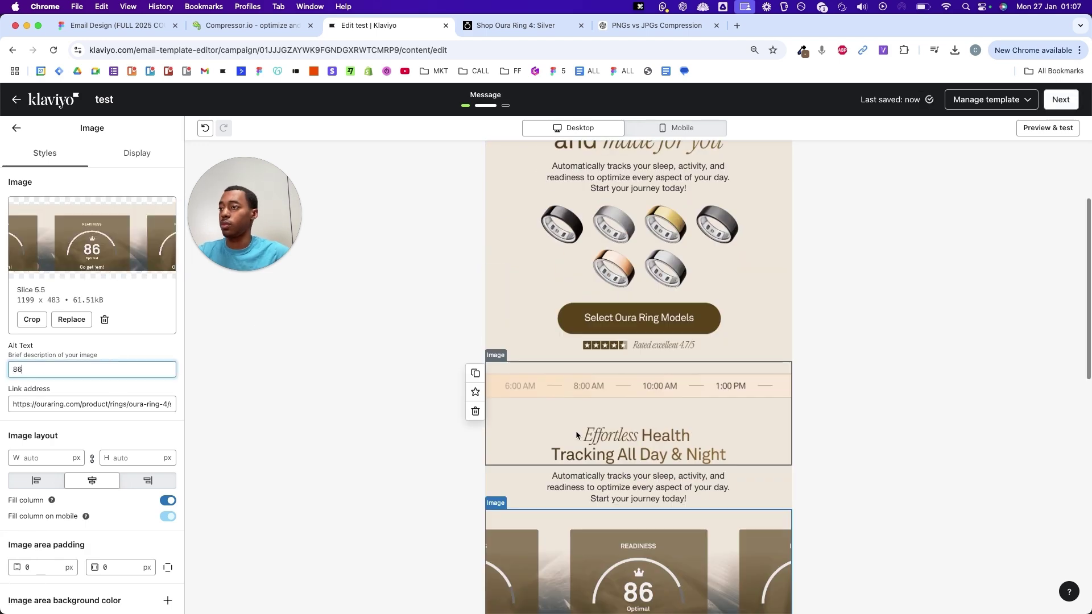
click(615, 410)
click(125, 367)
text(All rings avaial)
click(638, 273)
click(377, 309)
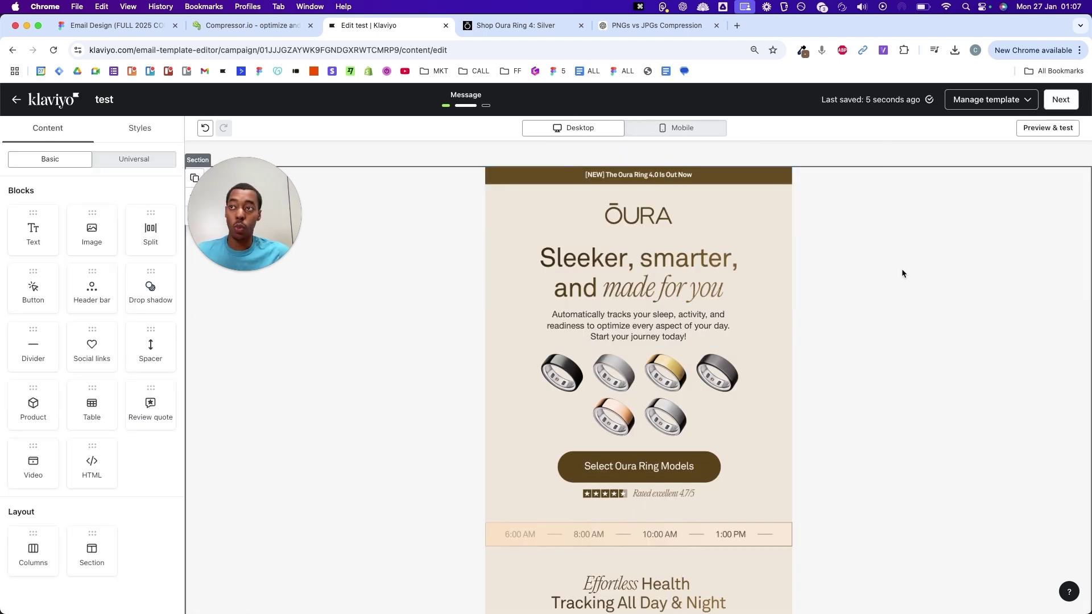
- Preview the email, then send a test to the prefilled test recipient address
click(1044, 129)
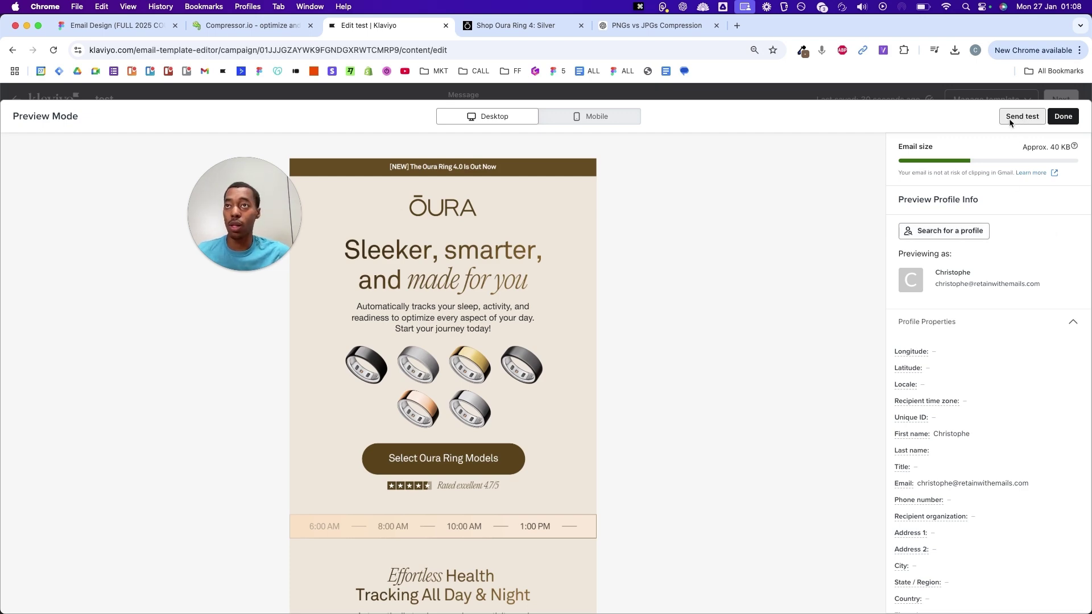
key(Escape)
click(1043, 128)
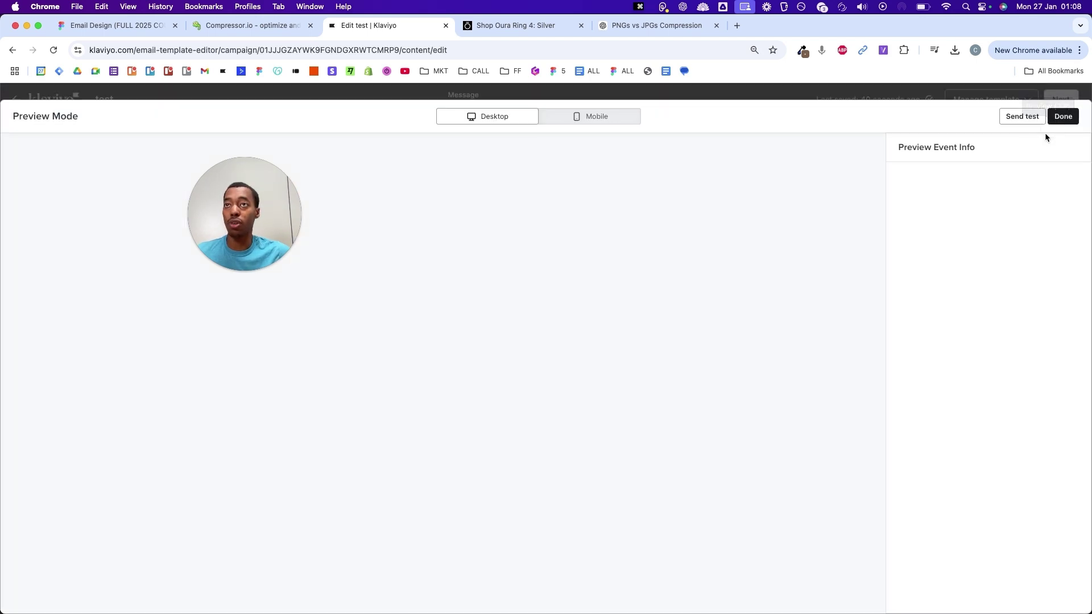
click(1023, 117)
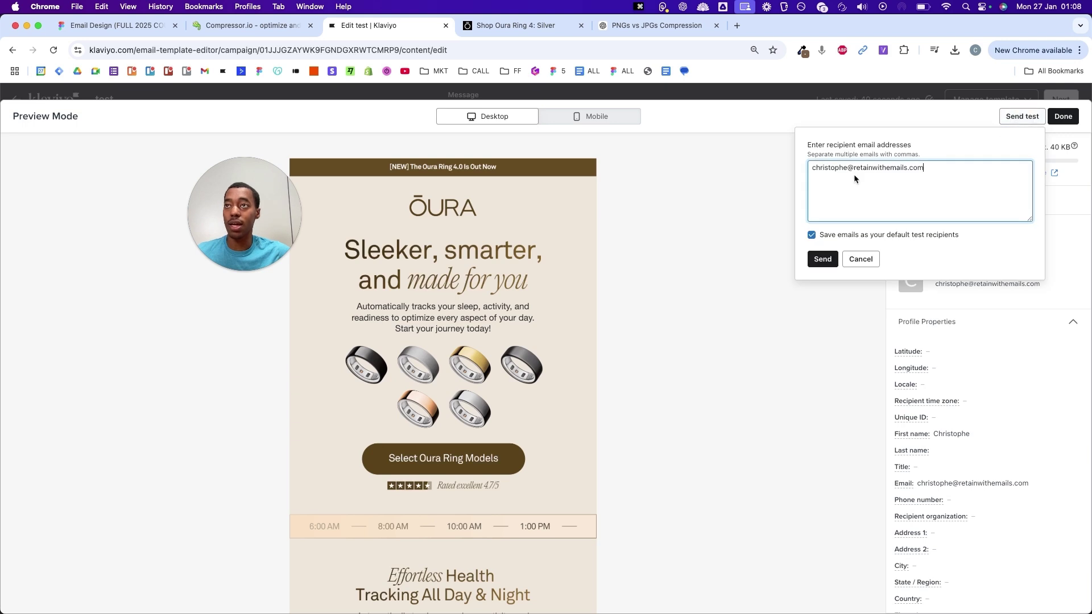
triple_click(908, 170)
click(822, 259)
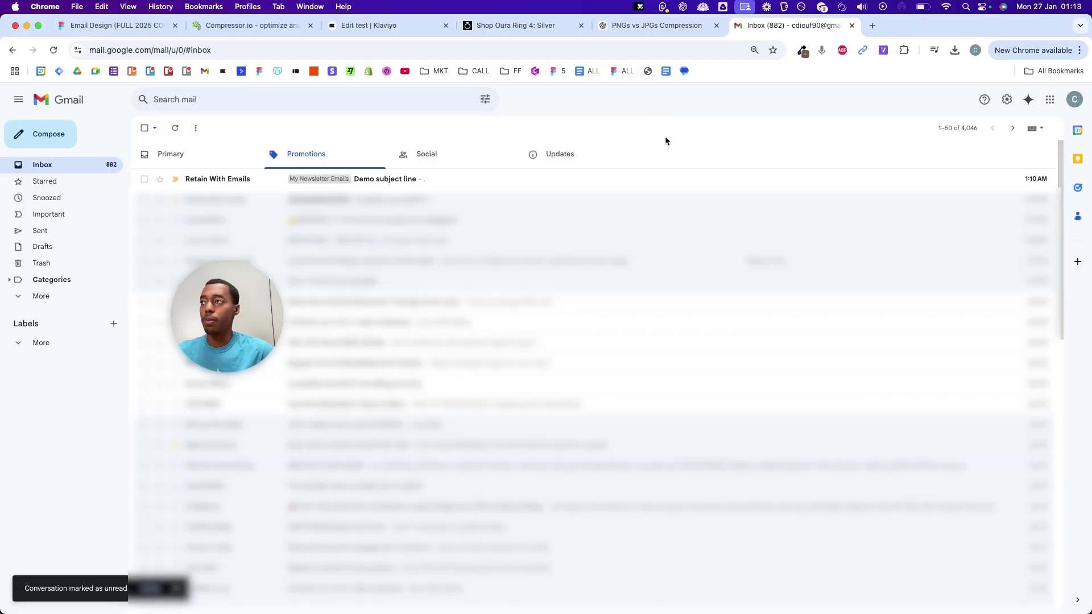
- Open the 'Demo subject line' test email and try its ring image and Select Oura Ring Models links
click(576, 186)
scroll(711, 171, down, 4)
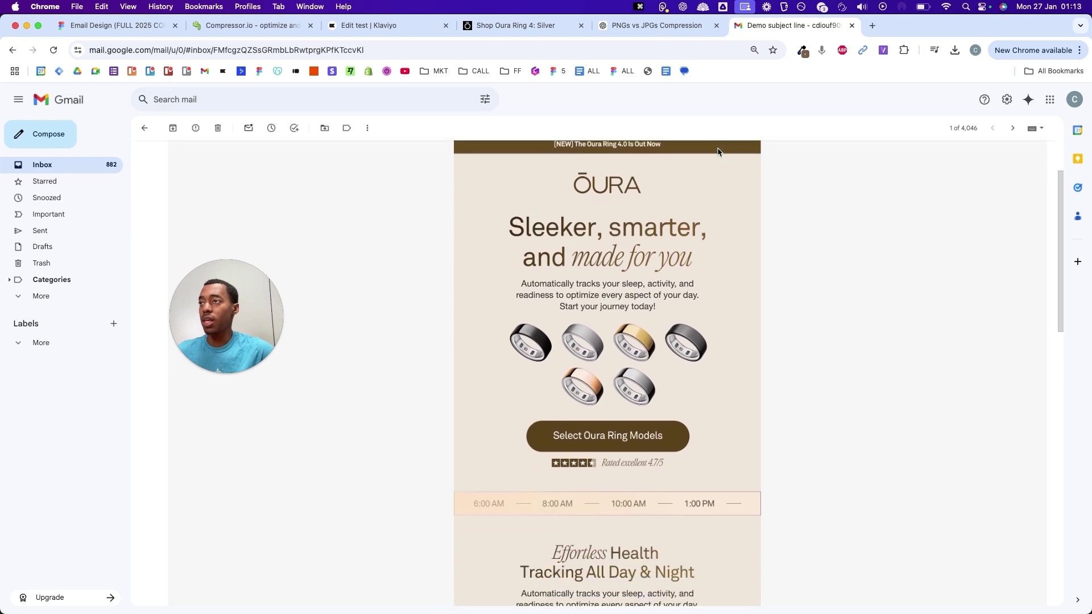
super+click(714, 344)
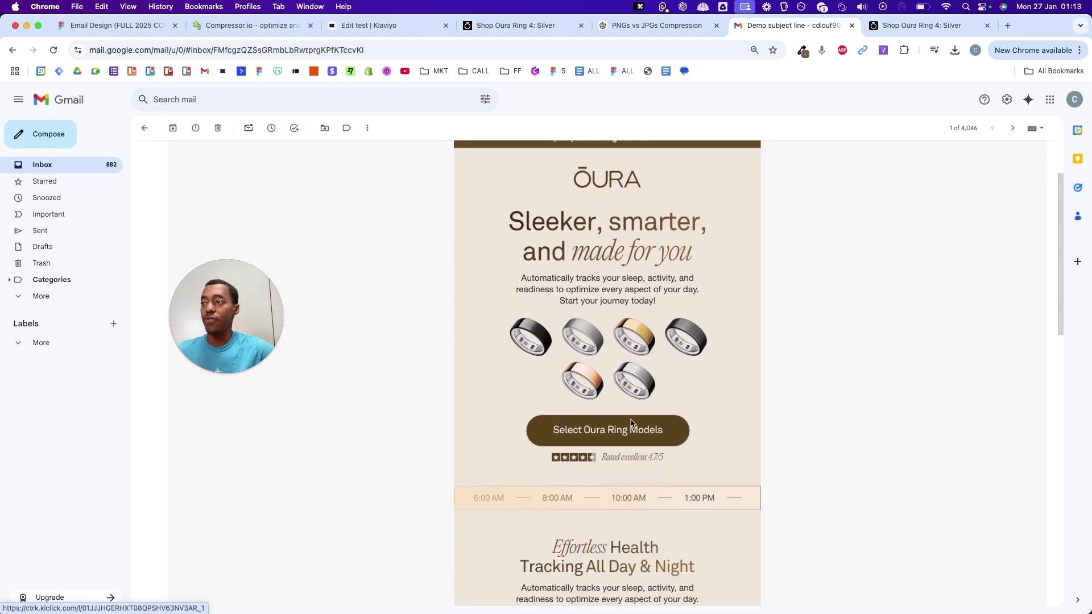
super+click(667, 363)
scroll(723, 261, down, 15)
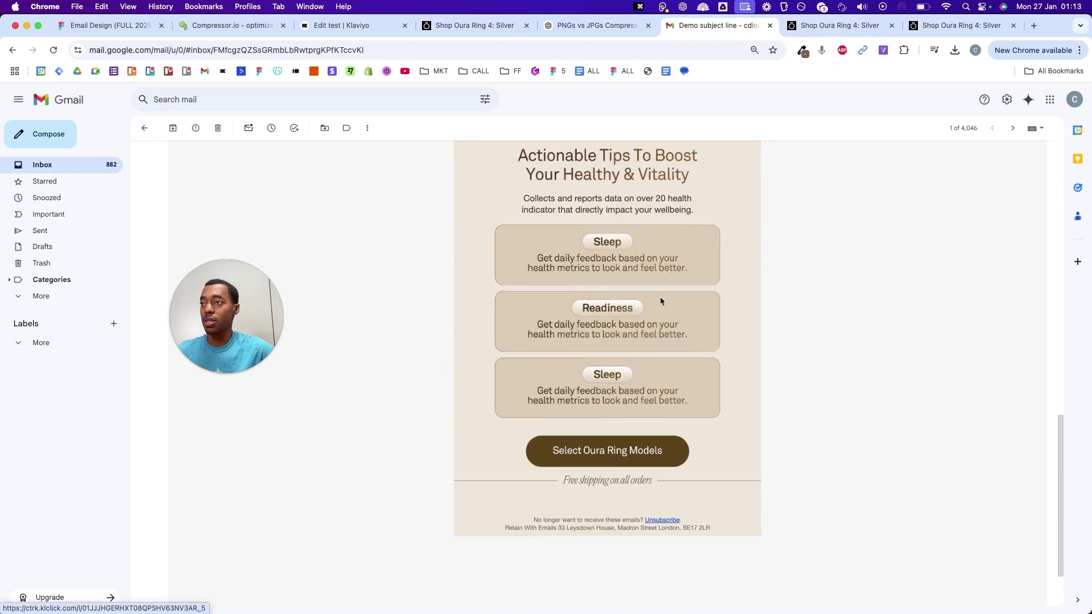
super+click(626, 369)
- Check the opened Oura Ring product page and close the extra Oura shop tabs
click(749, 25)
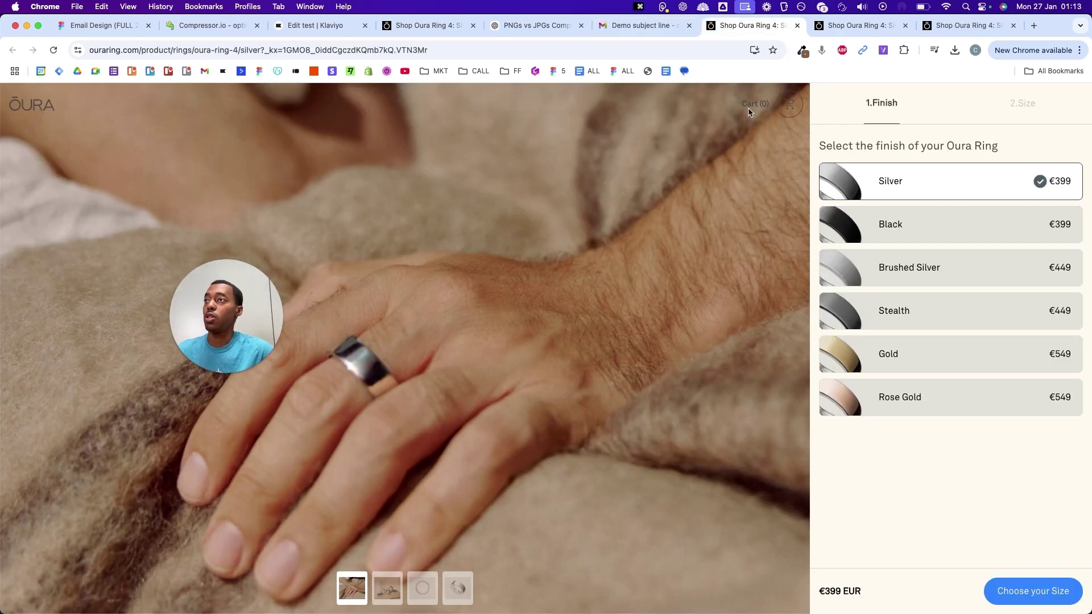
click(798, 25)
click(798, 26)
click(798, 26)
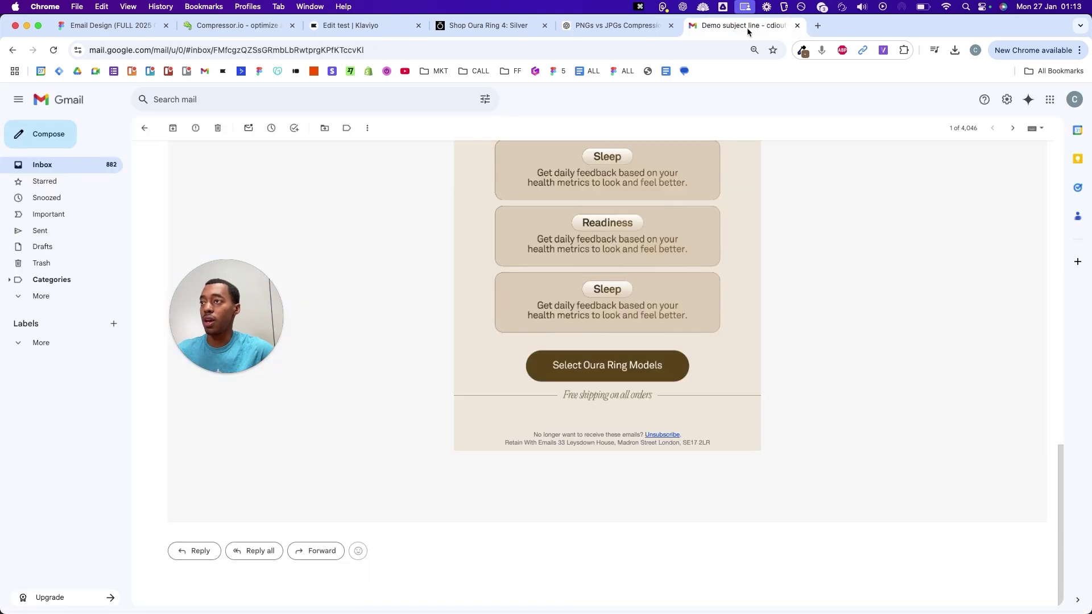
scroll(739, 285, up, 15)
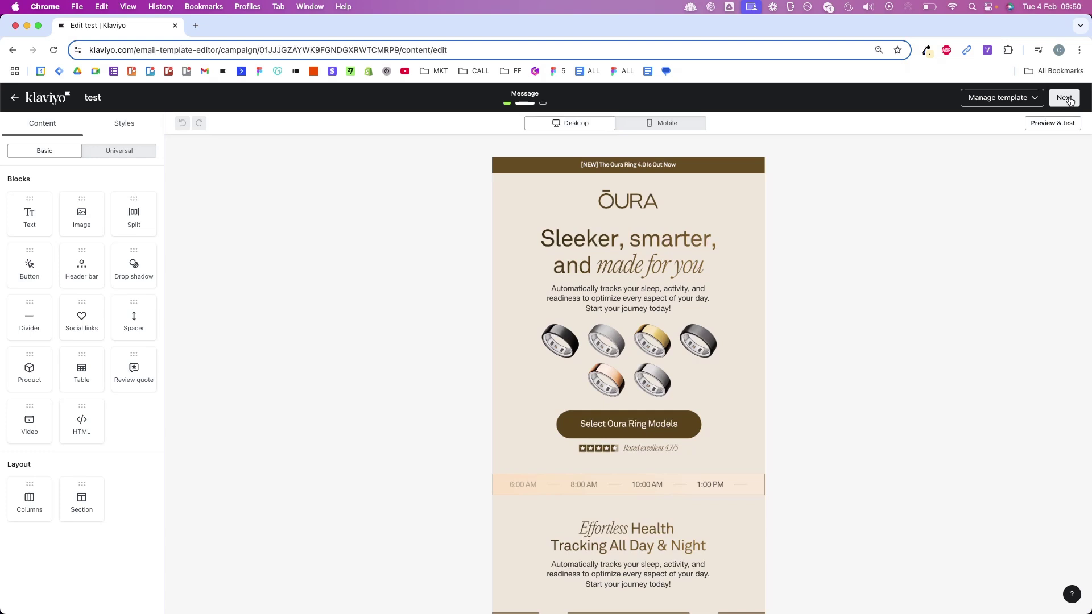
- Advance past the editor and Message pages to Review and bring up Schedule or send
click(1069, 99)
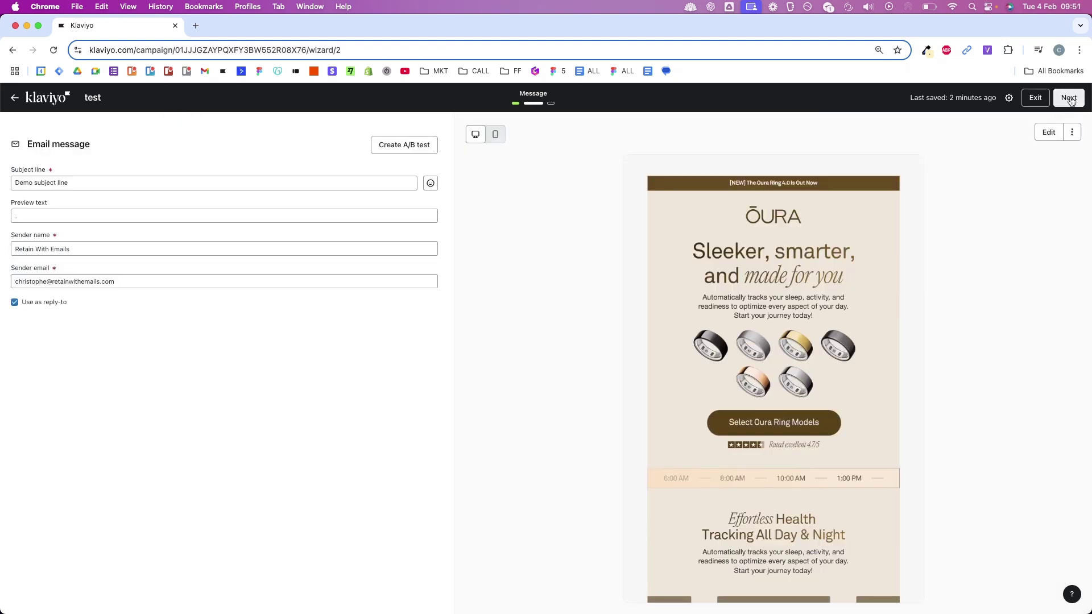
click(1068, 98)
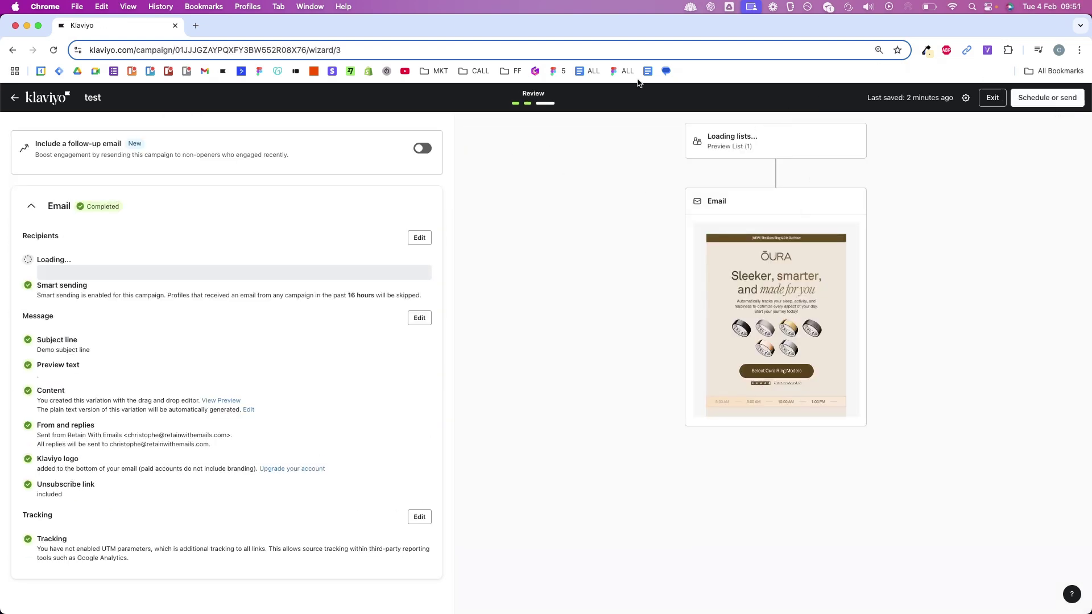
click(1046, 99)
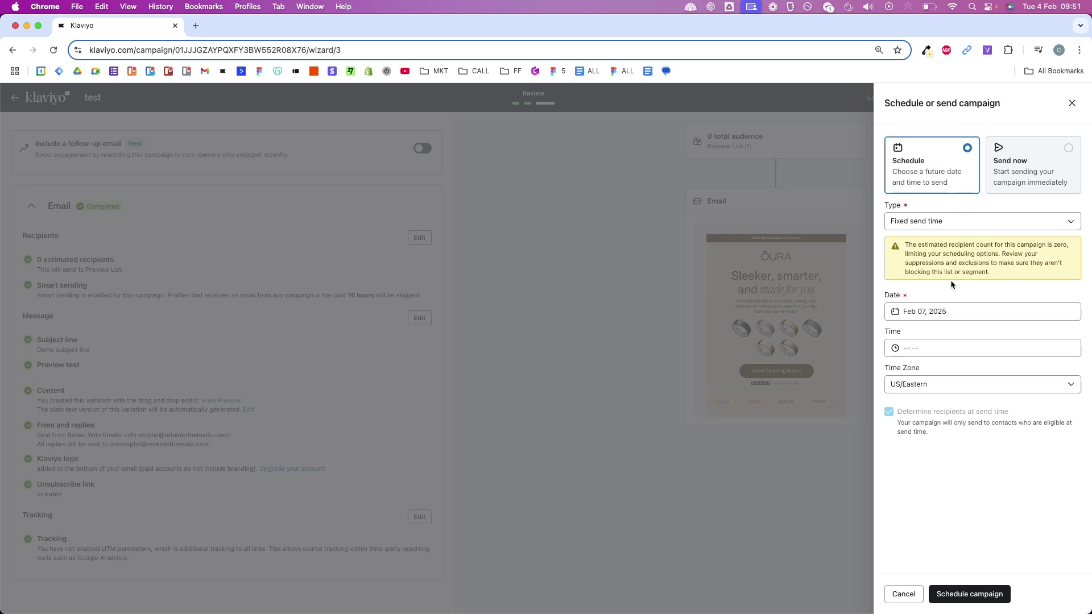
- Set the send to Feb 8, 2025 at 4:00 PM, keep US/Eastern, and confirm scheduling
click(943, 309)
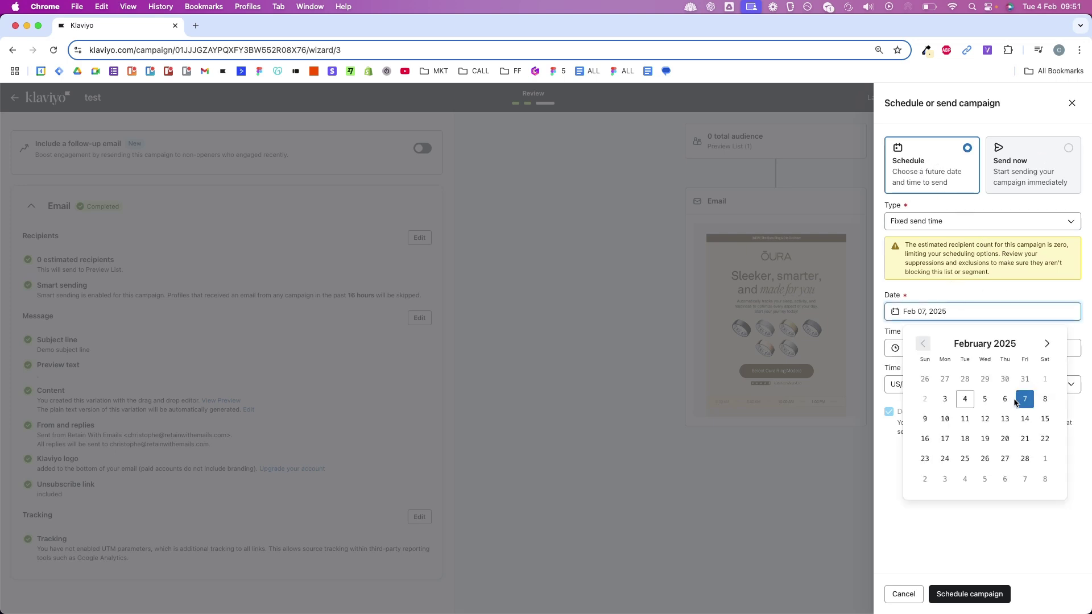
click(1045, 400)
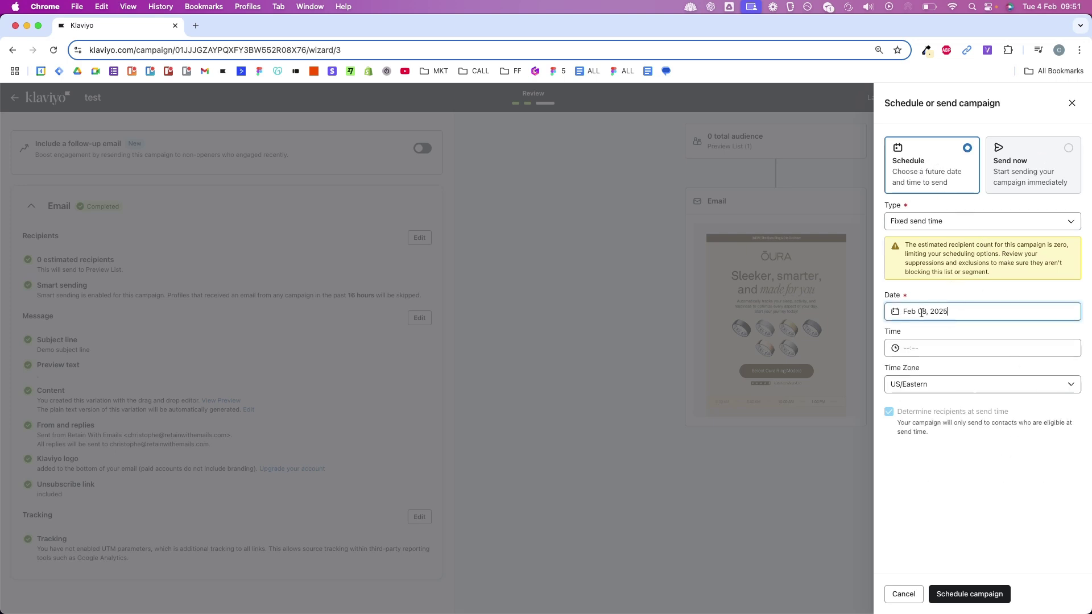
click(931, 348)
click(931, 414)
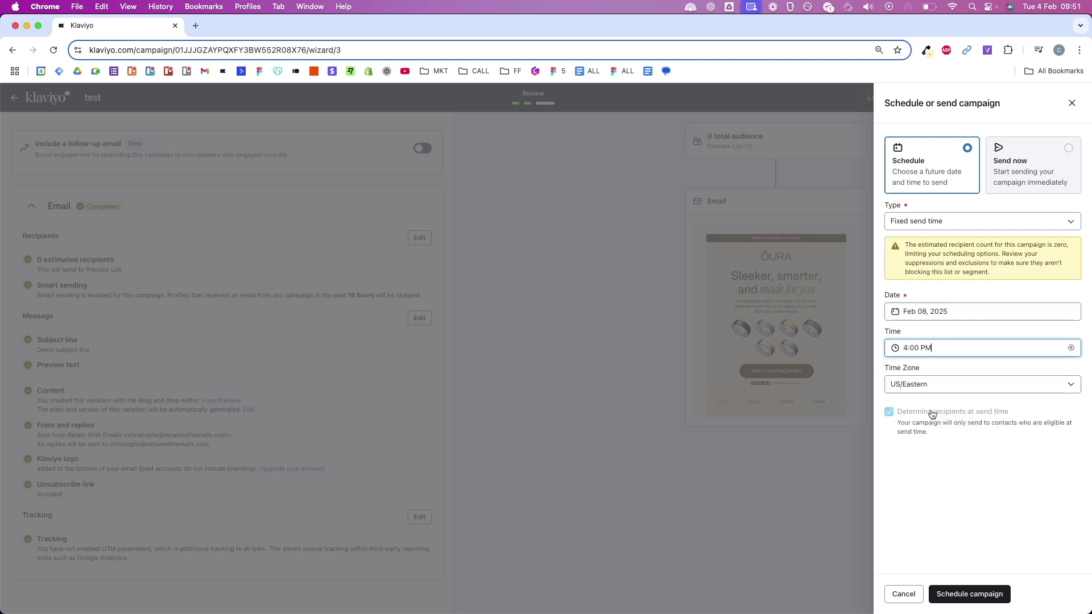
click(941, 385)
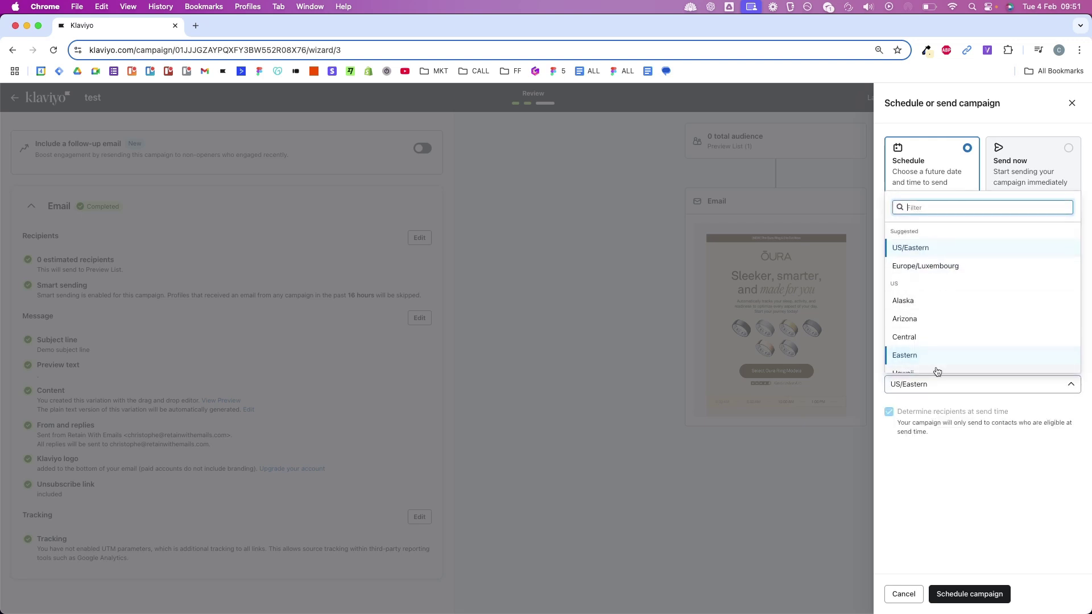
click(943, 382)
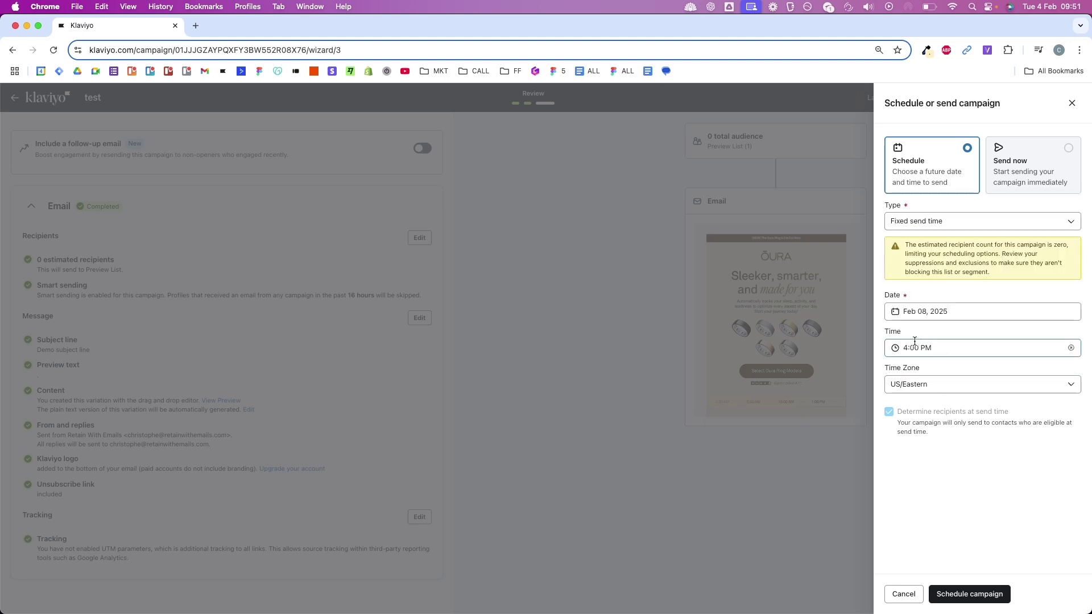
click(931, 382)
click(930, 249)
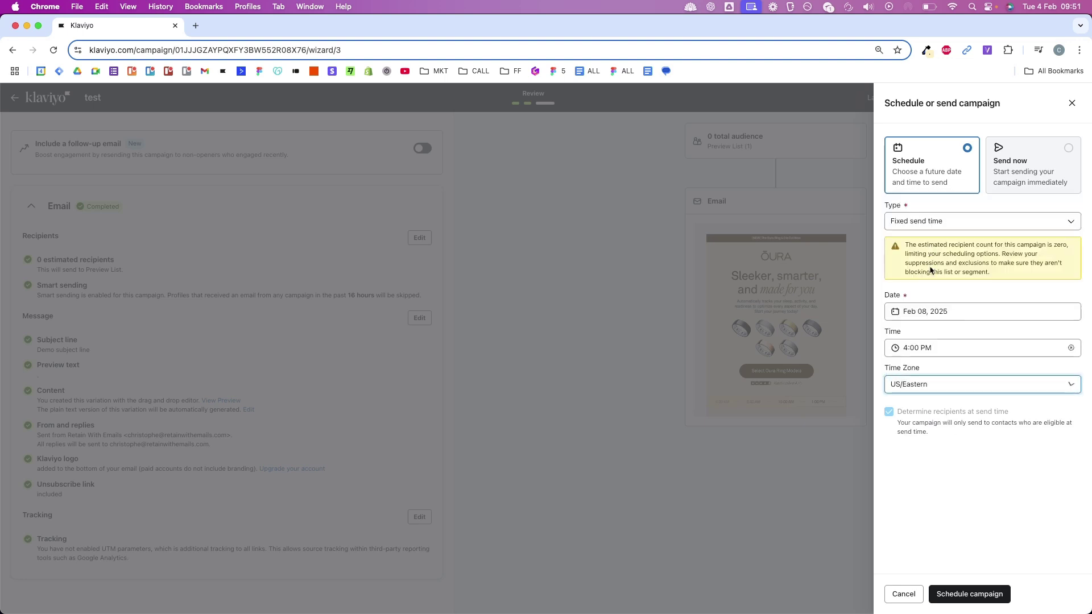
click(963, 595)
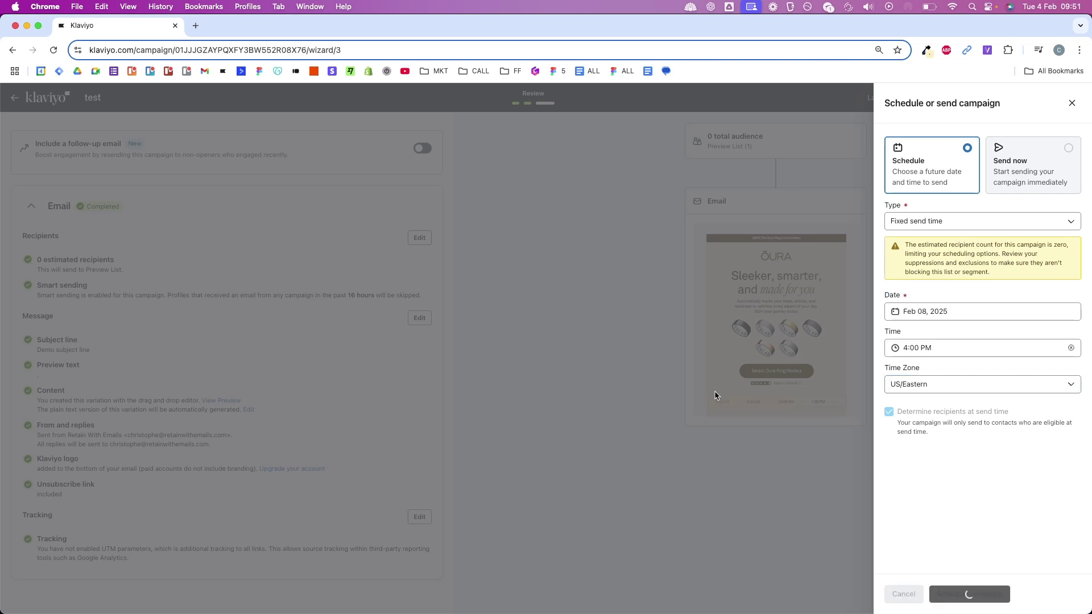